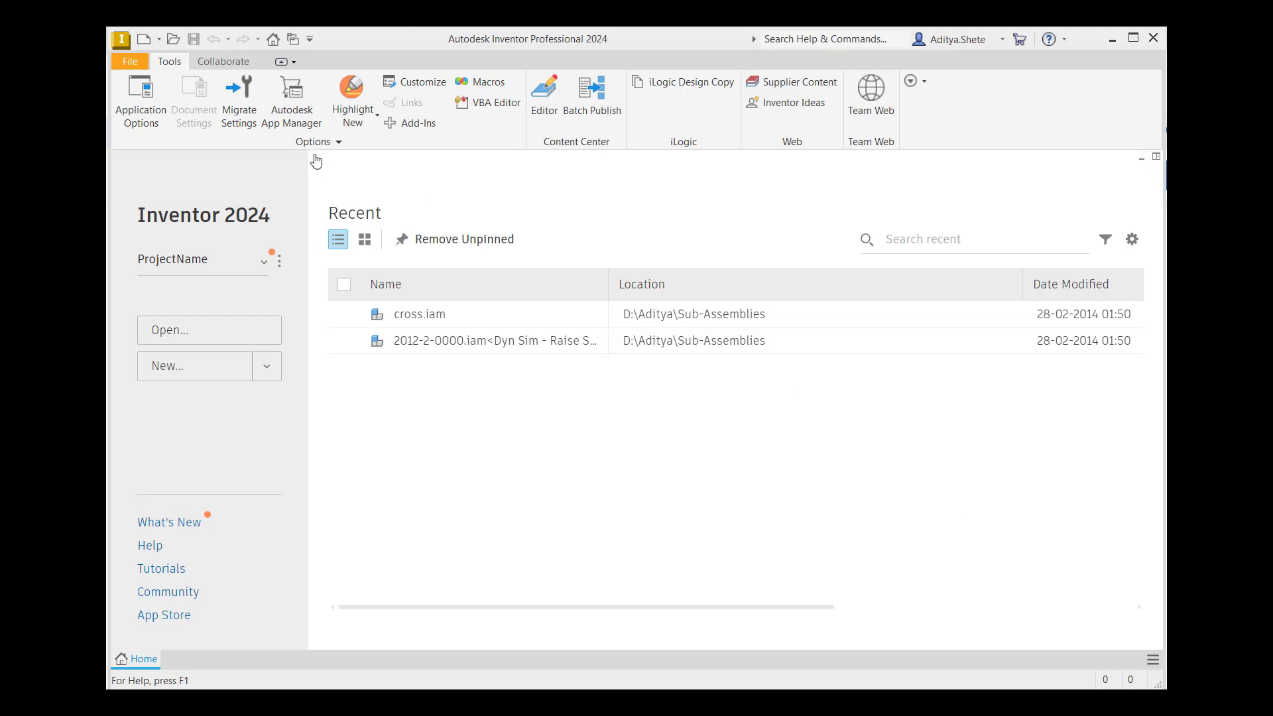
Open CamValve.iam from the Webinar folder, accepting the search-path warning
{"action": "left_click", "coordinate": [136, 64]}
{"action": "left_click", "coordinate": [162, 163]}
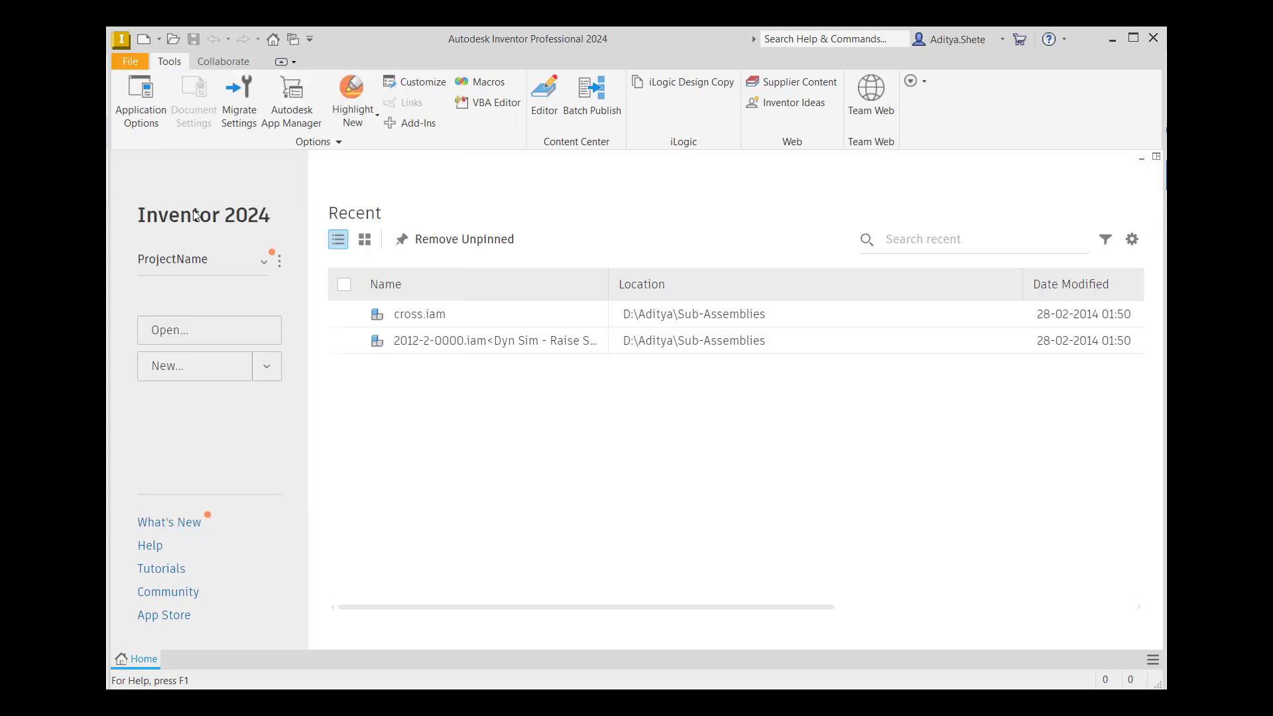
{"action": "left_click", "coordinate": [564, 338]}
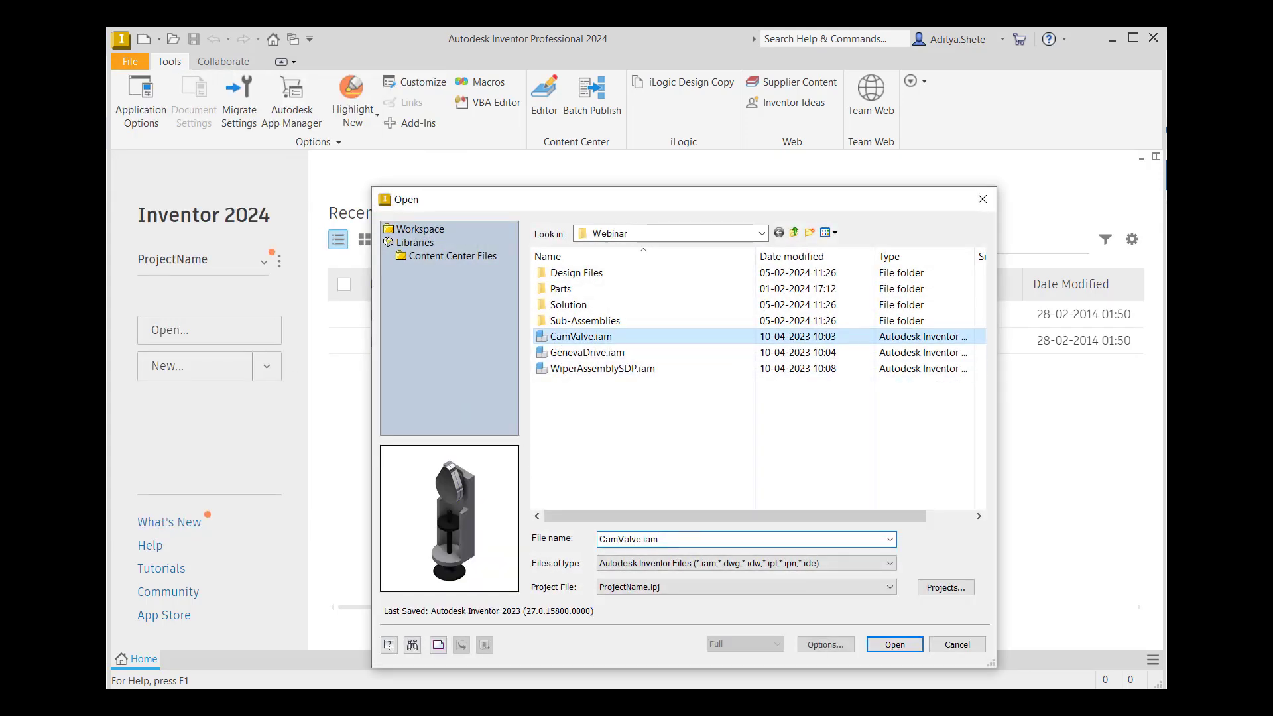
{"action": "left_click", "coordinate": [895, 644]}
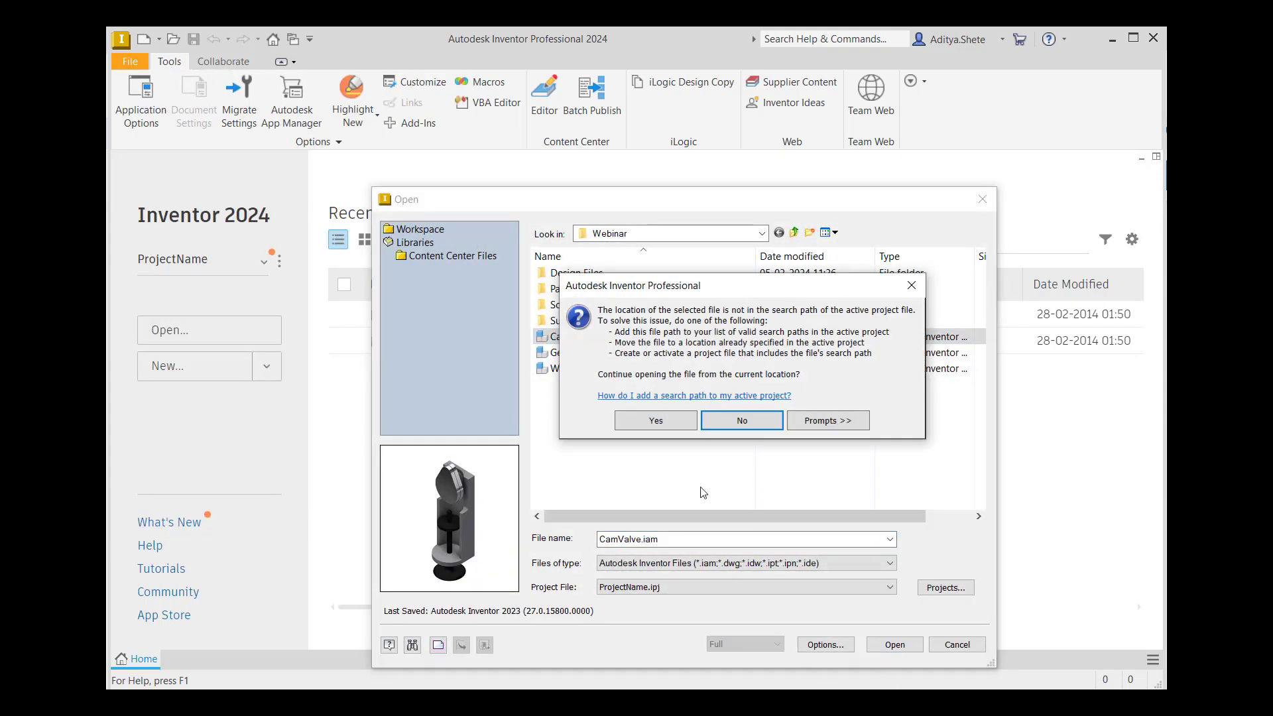
{"action": "left_click", "coordinate": [658, 417]}
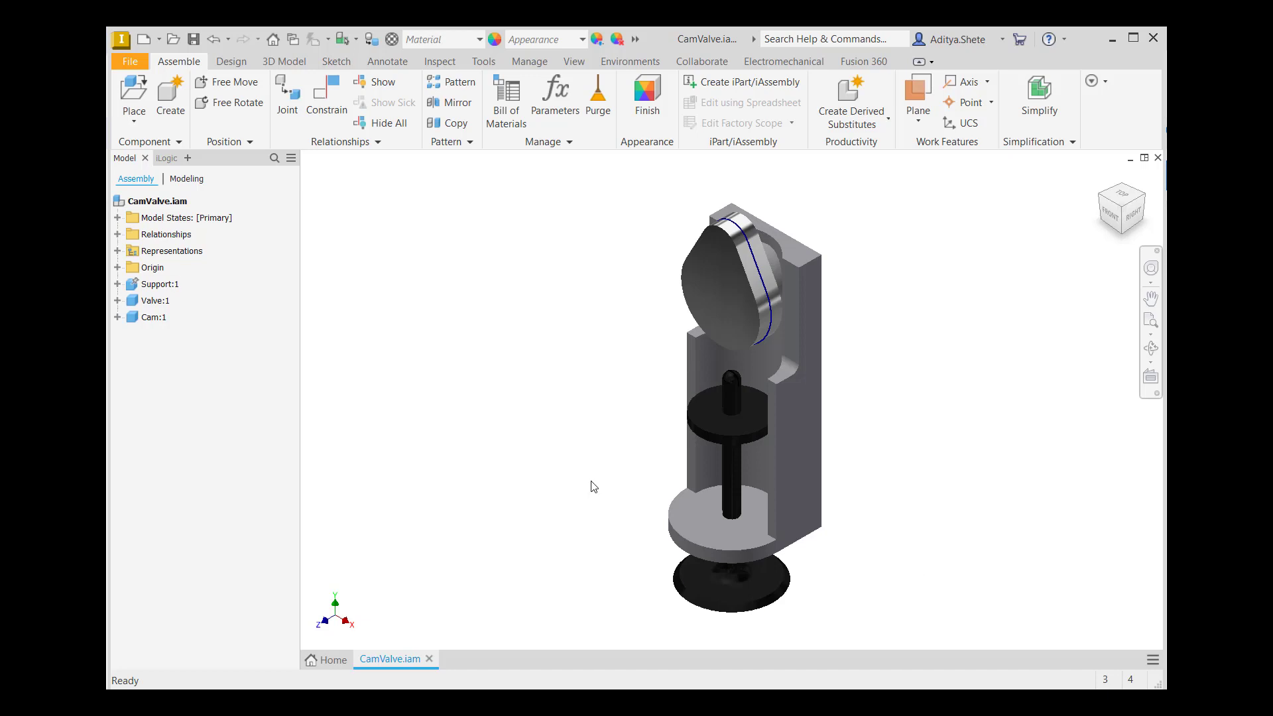
Enter Dynamic Simulation, play the cam-valve simulation to 1 s, then return to construction mode
{"action": "left_click", "coordinate": [626, 62]}
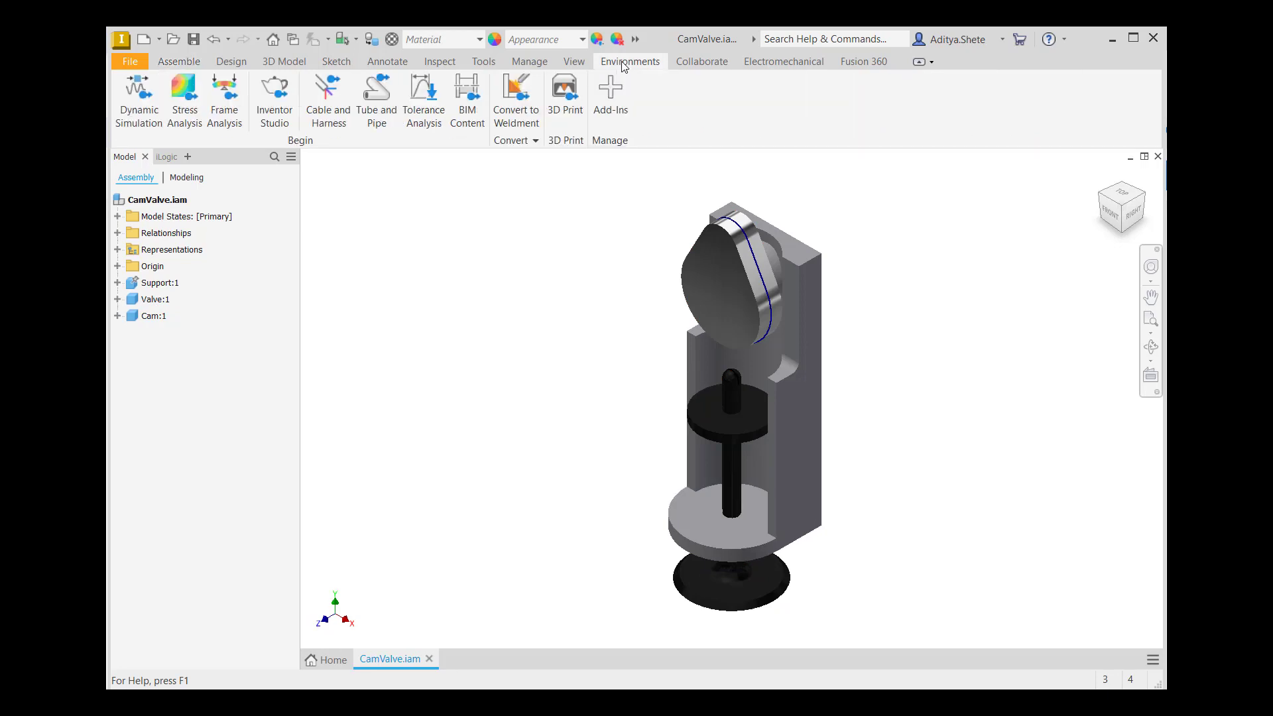
{"action": "left_click", "coordinate": [135, 109]}
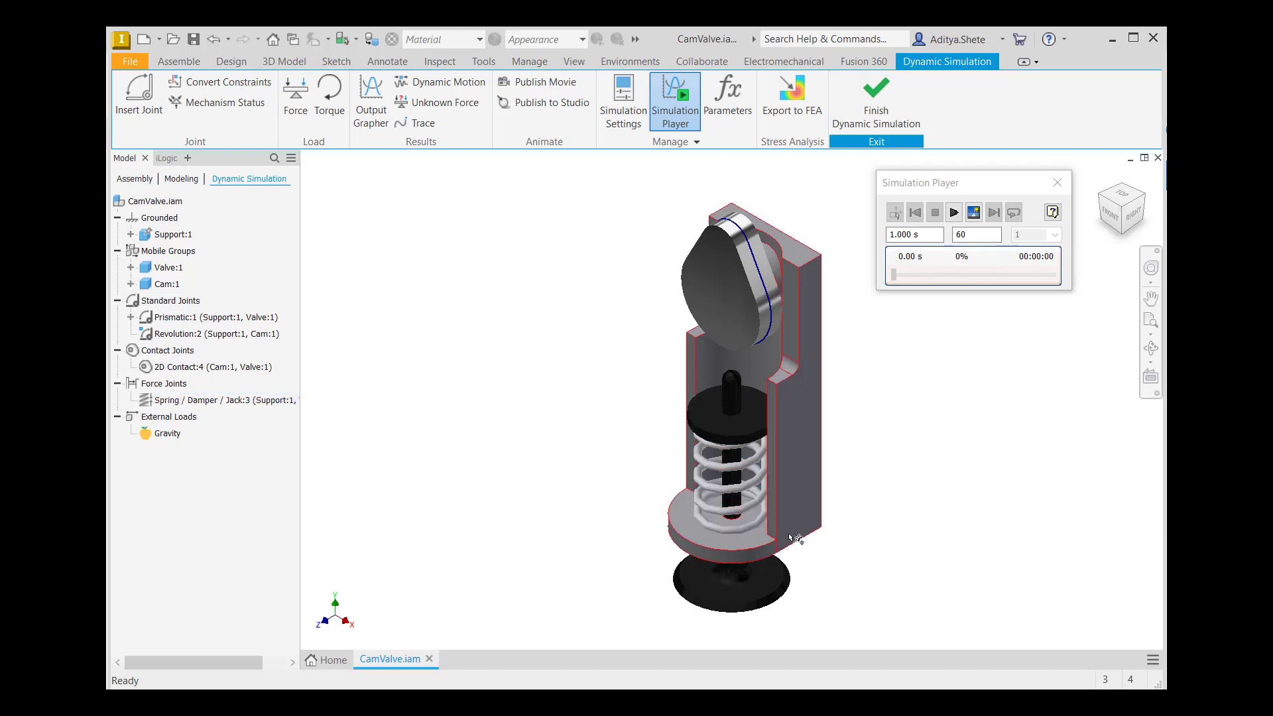
{"action": "left_click", "coordinate": [969, 186]}
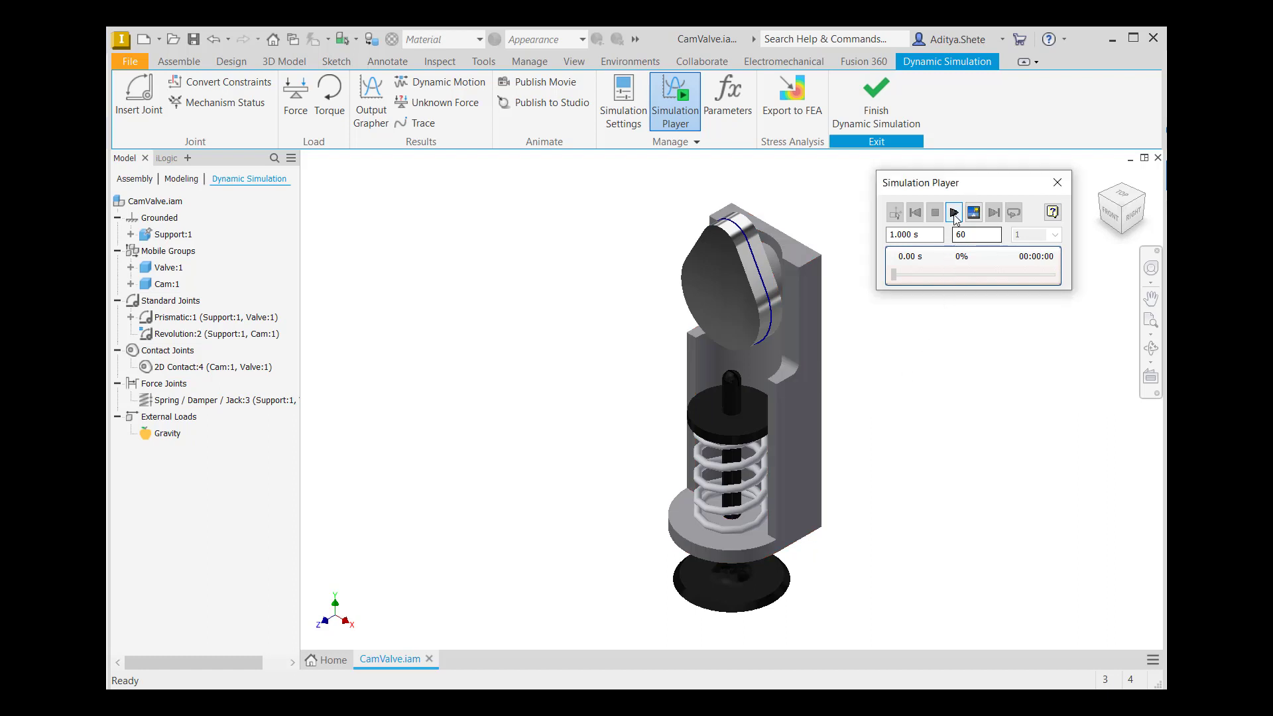
{"action": "left_click", "coordinate": [955, 212]}
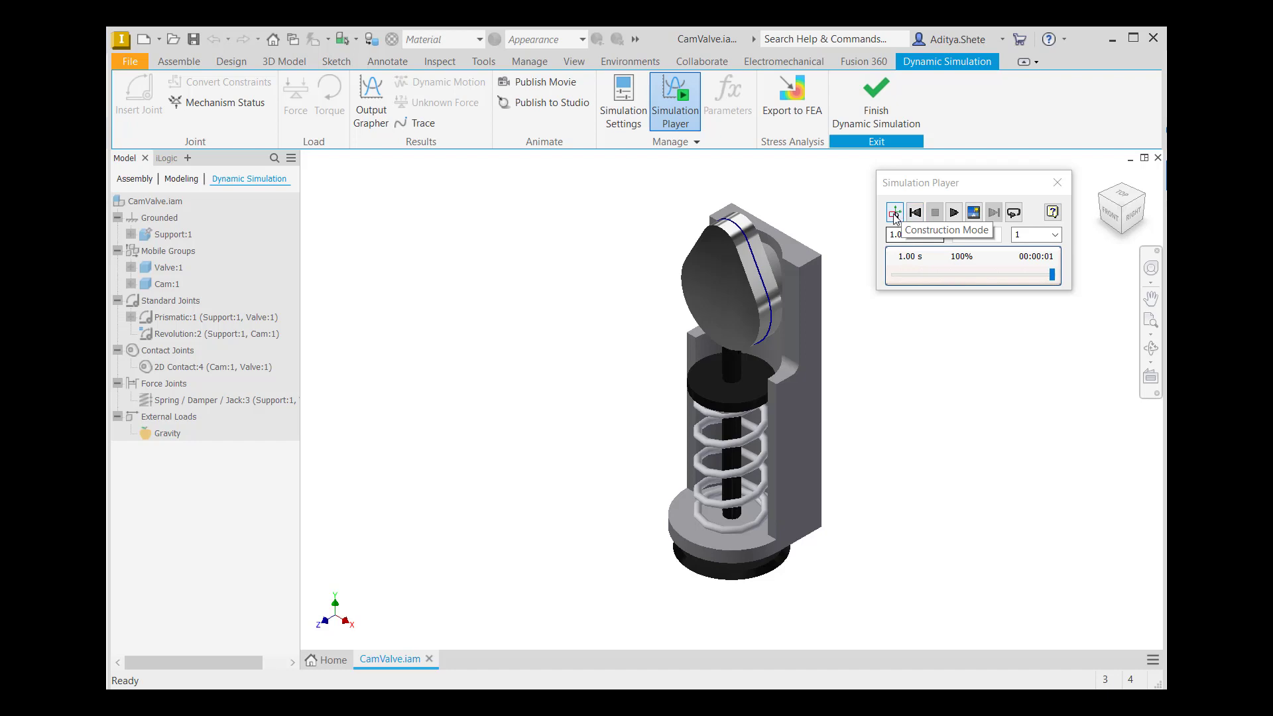
{"action": "left_click", "coordinate": [894, 212]}
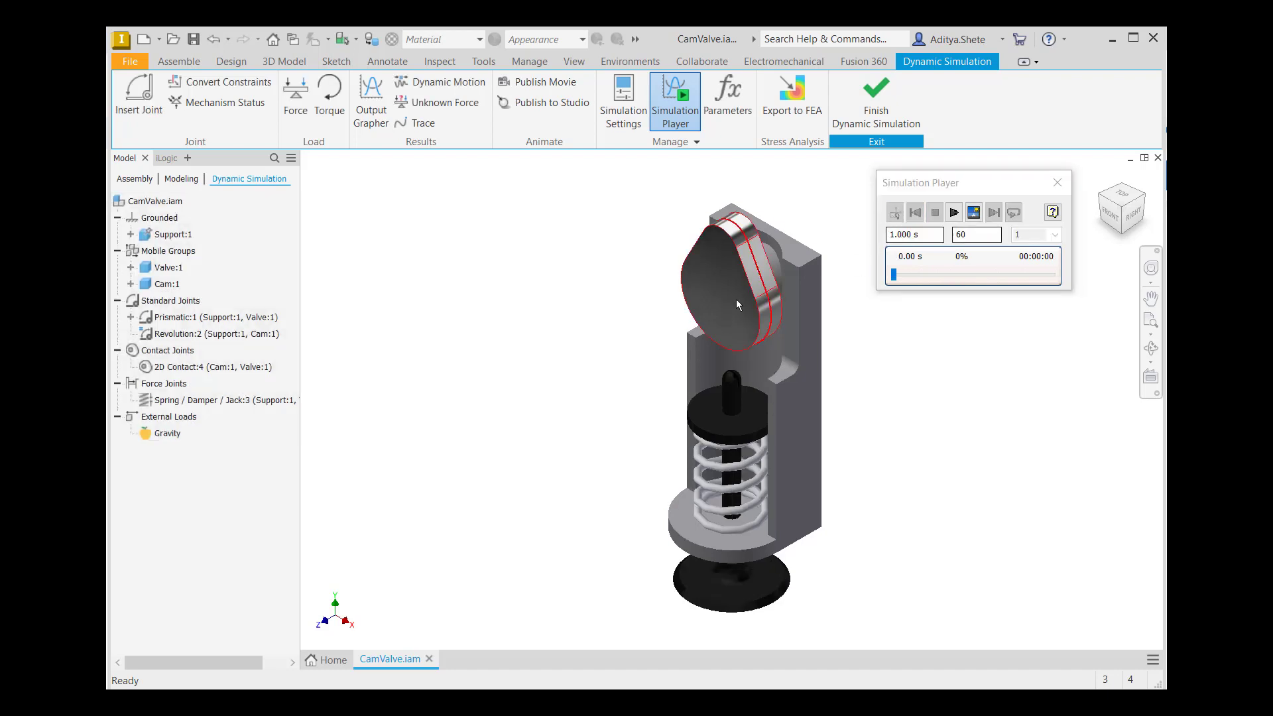
Set 2D Contact:4 restitution and friction both to 0, then rerun the simulation
{"action": "right_click", "coordinate": [188, 369]}
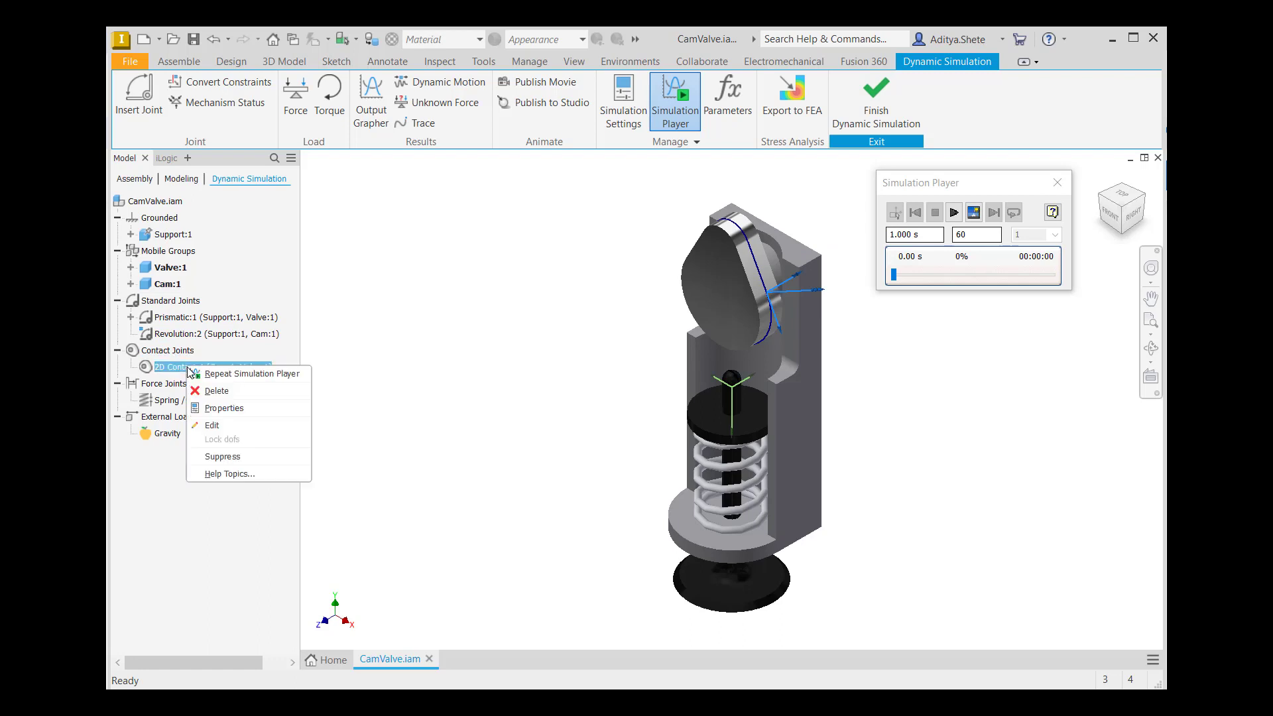
{"action": "left_click", "coordinate": [224, 407]}
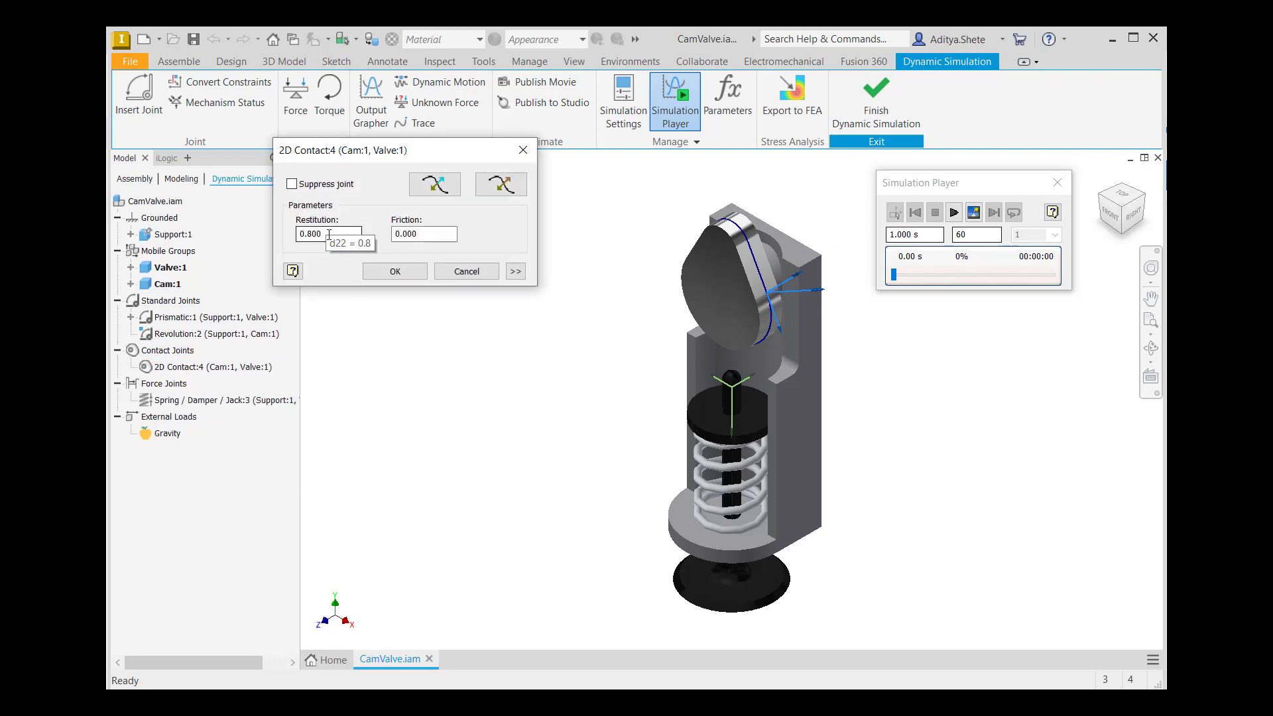
{"action": "double_click", "coordinate": [328, 235]}
{"action": "type", "text": "0"}
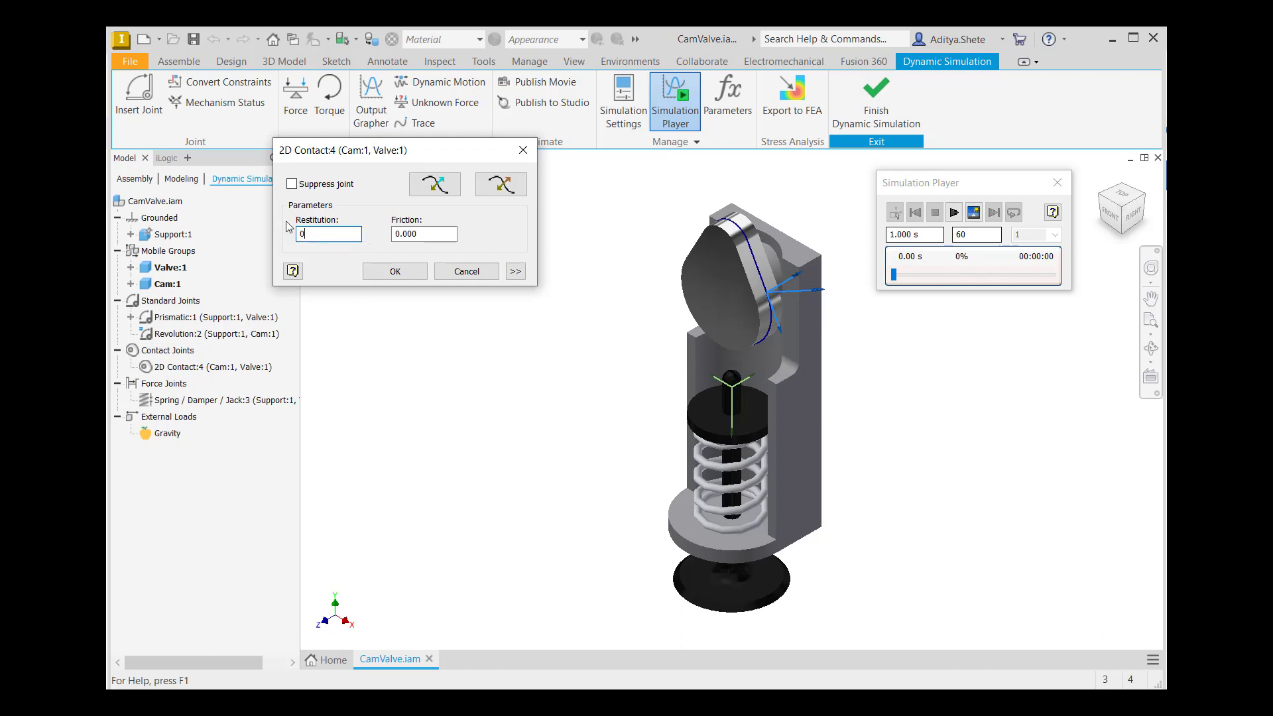
{"action": "double_click", "coordinate": [432, 234]}
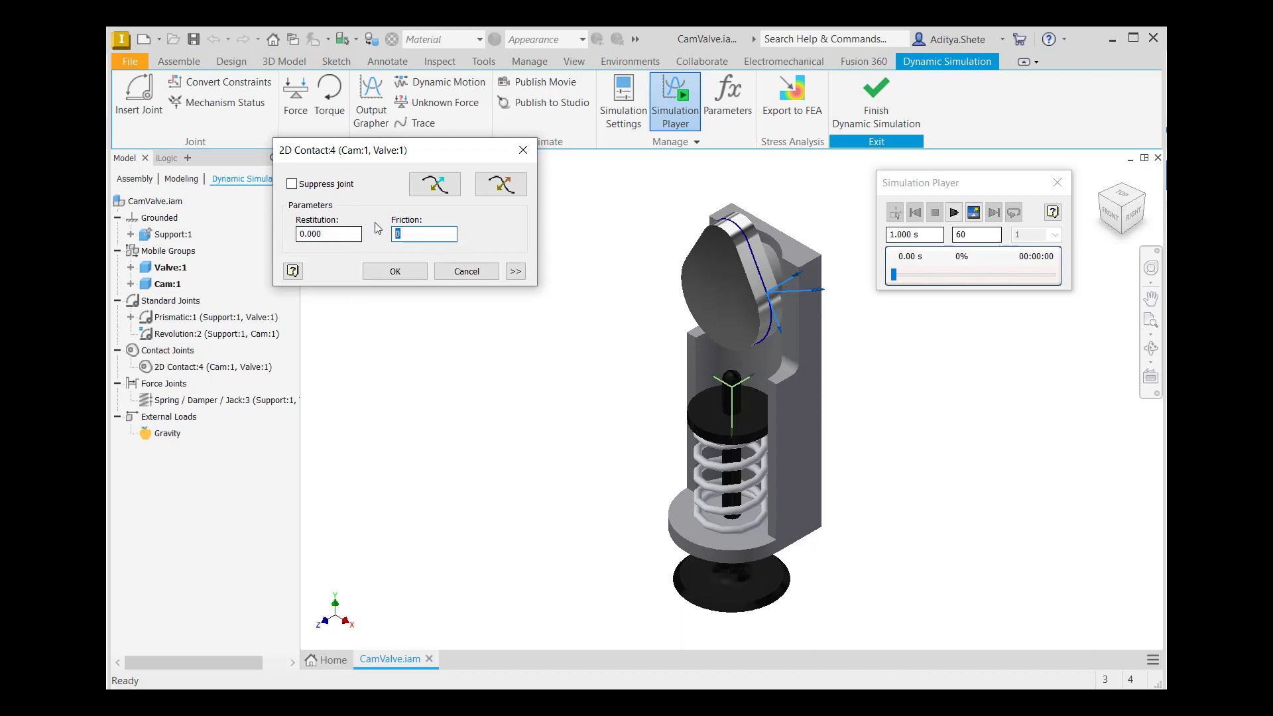
{"action": "type", "text": "0"}
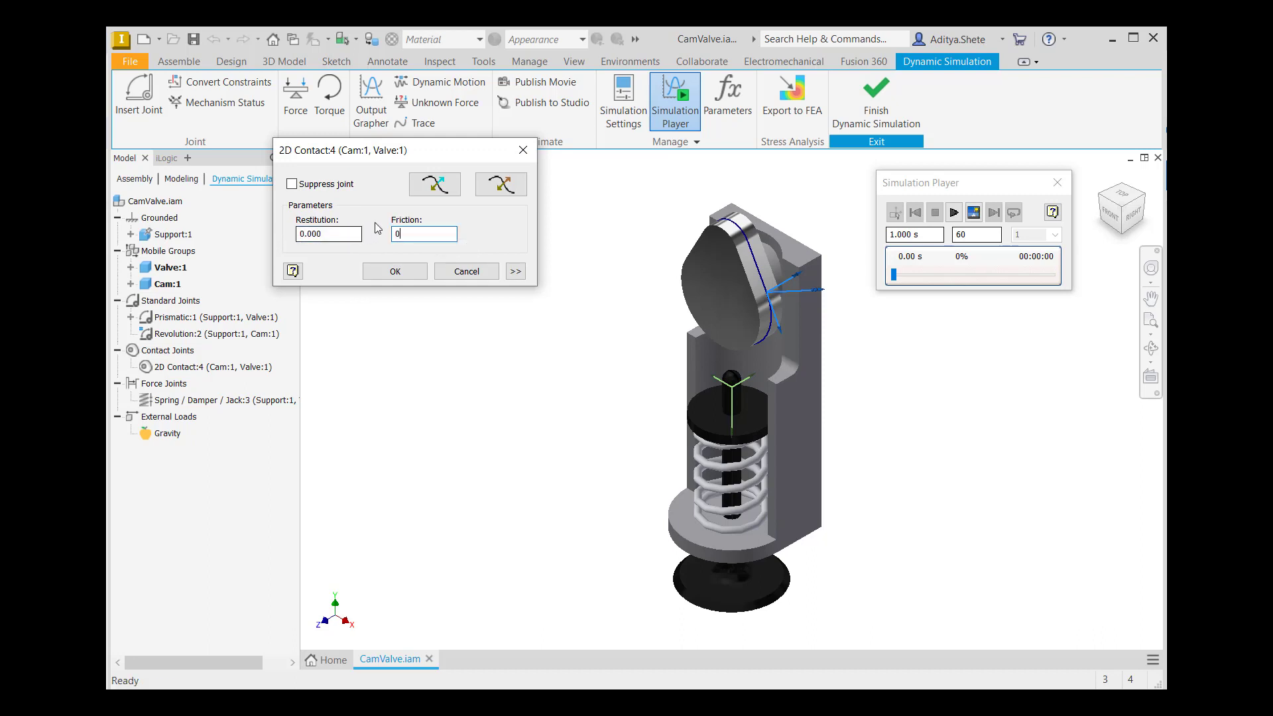
{"action": "left_click", "coordinate": [415, 278]}
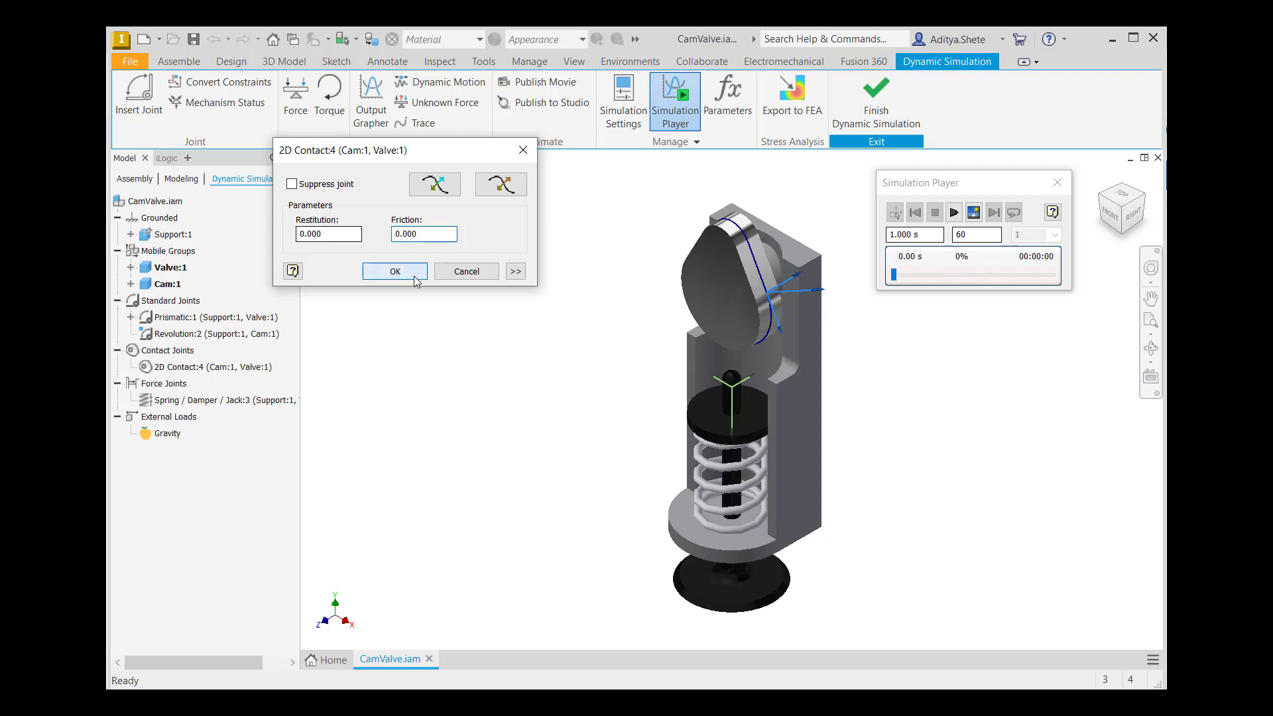
{"action": "left_click", "coordinate": [947, 191]}
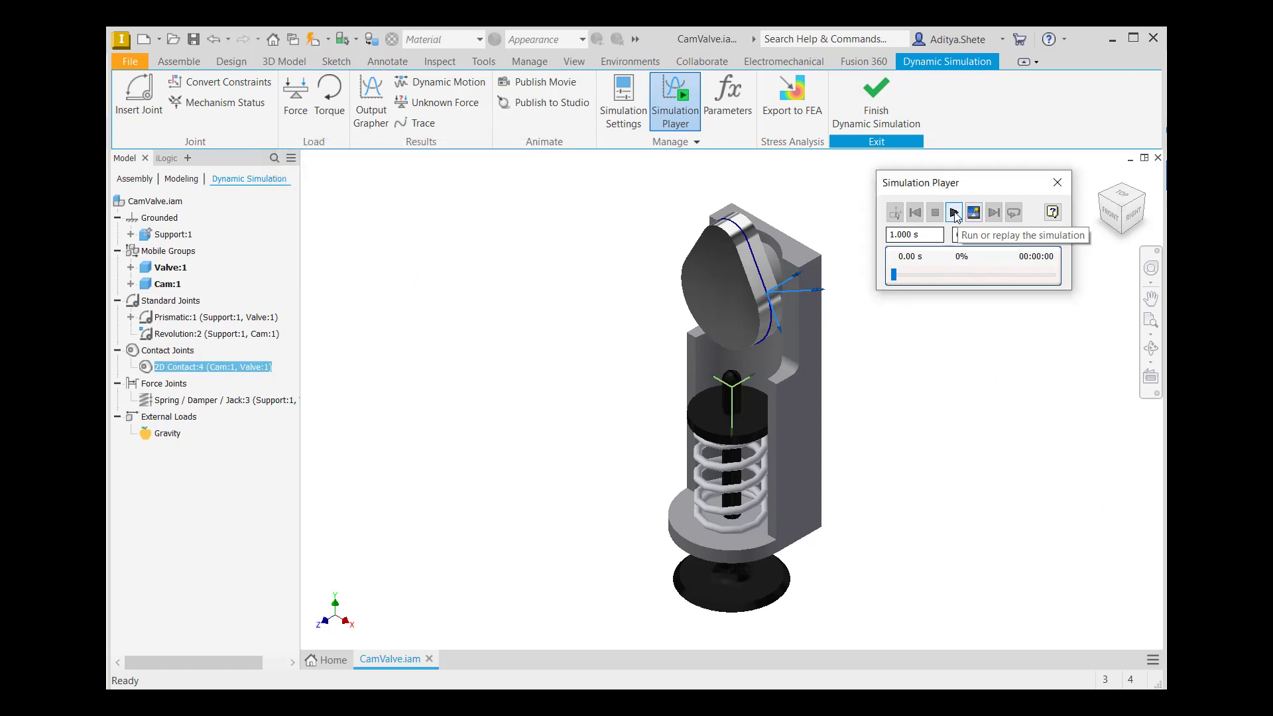
{"action": "left_click", "coordinate": [954, 213]}
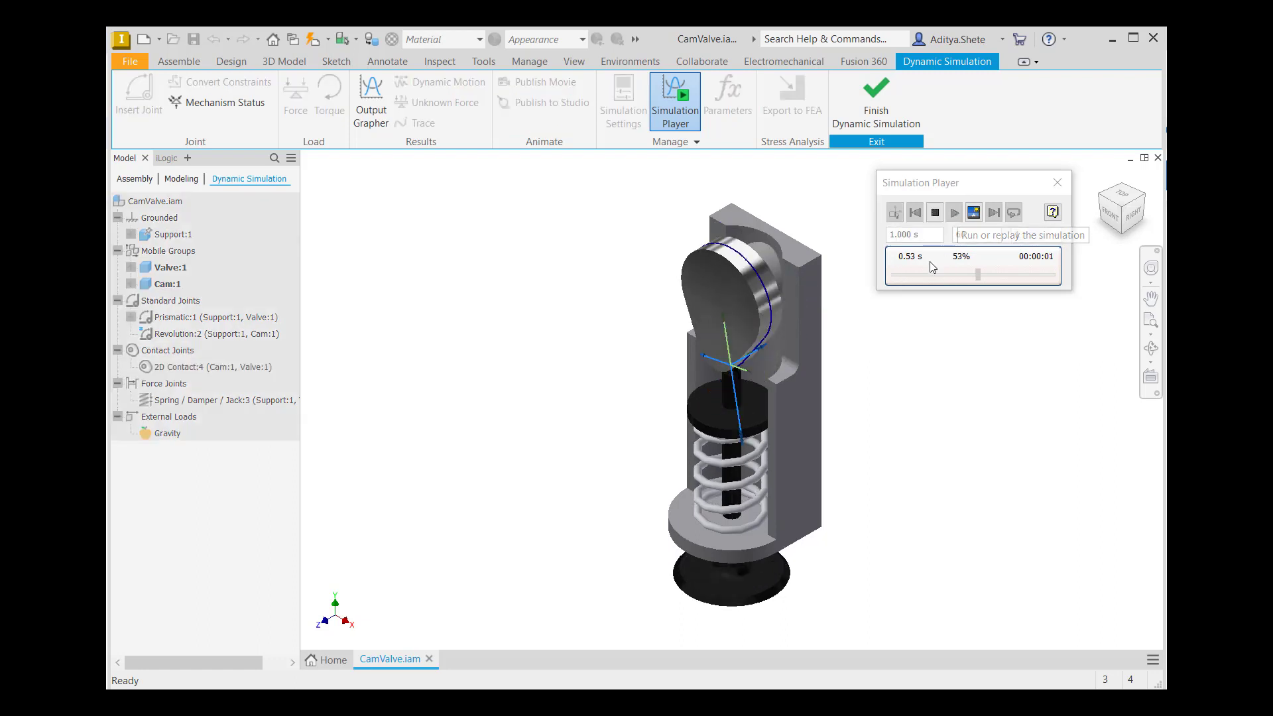
Plot the U_imposed driving force, save results as CamValve.iaa, and reset to construction mode
{"action": "left_click", "coordinate": [369, 100]}
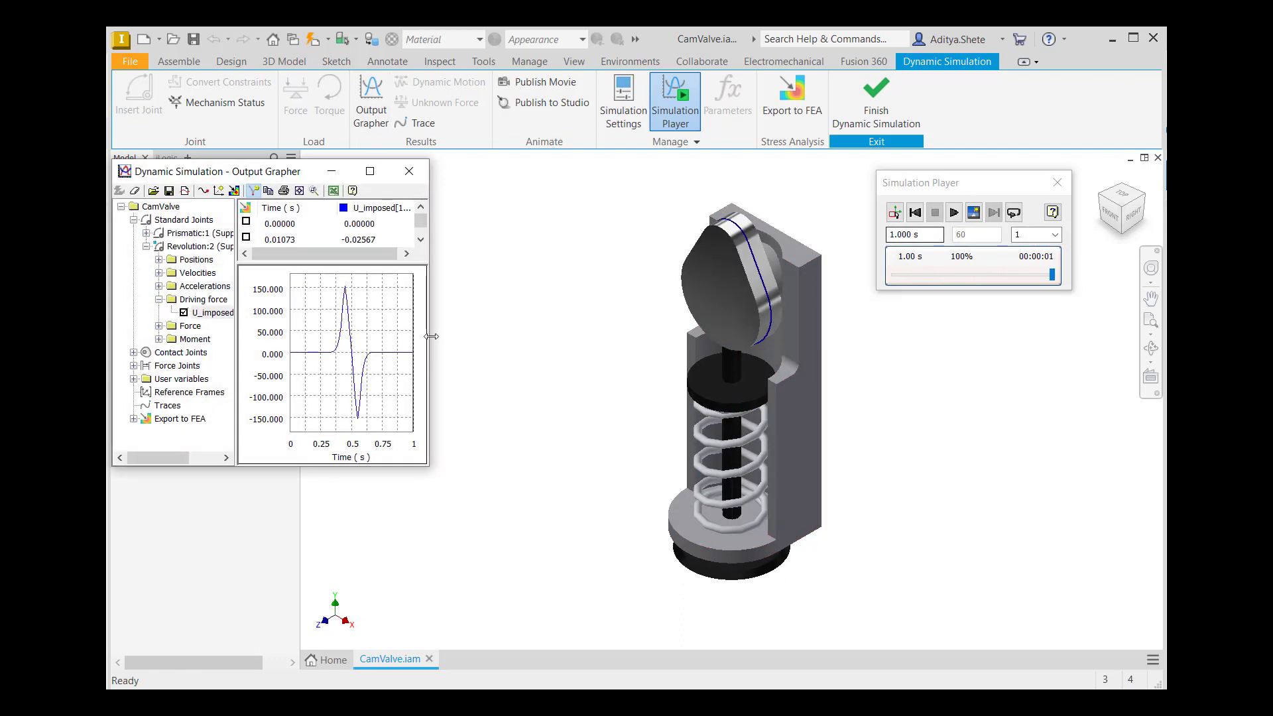
{"action": "left_click_drag", "start_coordinate": [429, 335], "coordinate": [576, 325]}
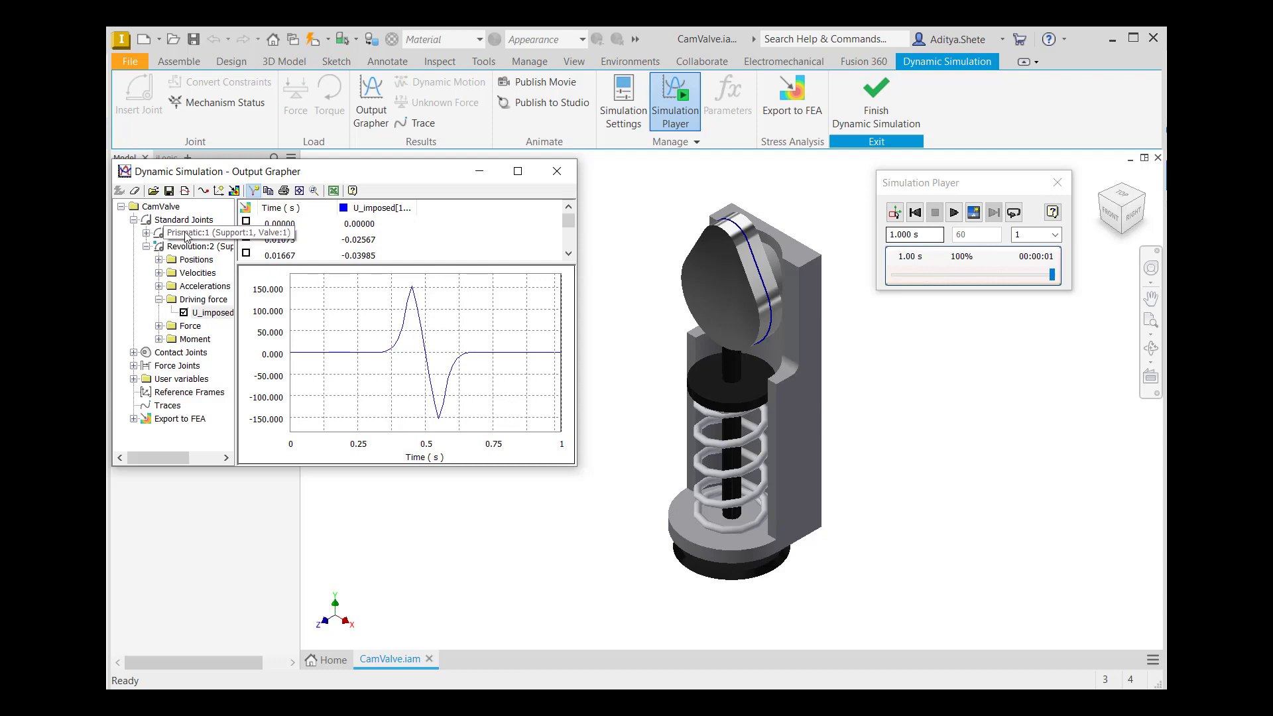
{"action": "left_click", "coordinate": [169, 191]}
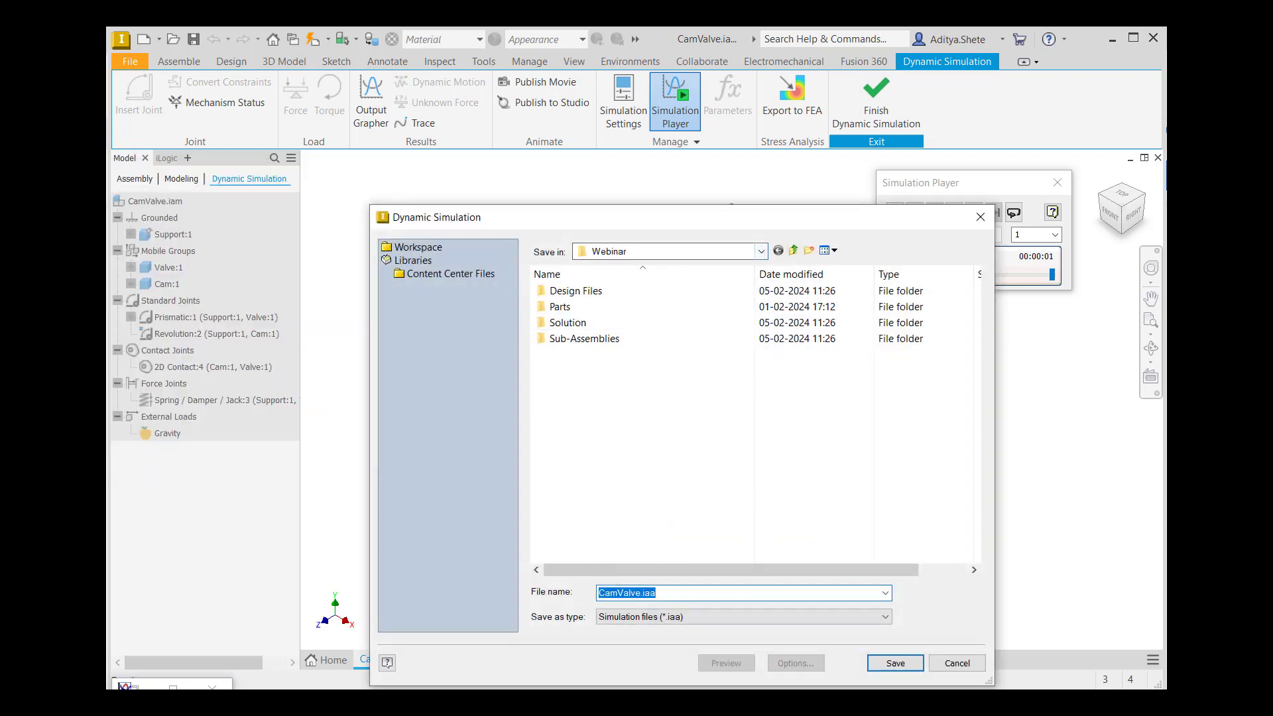
{"action": "left_click", "coordinate": [893, 662]}
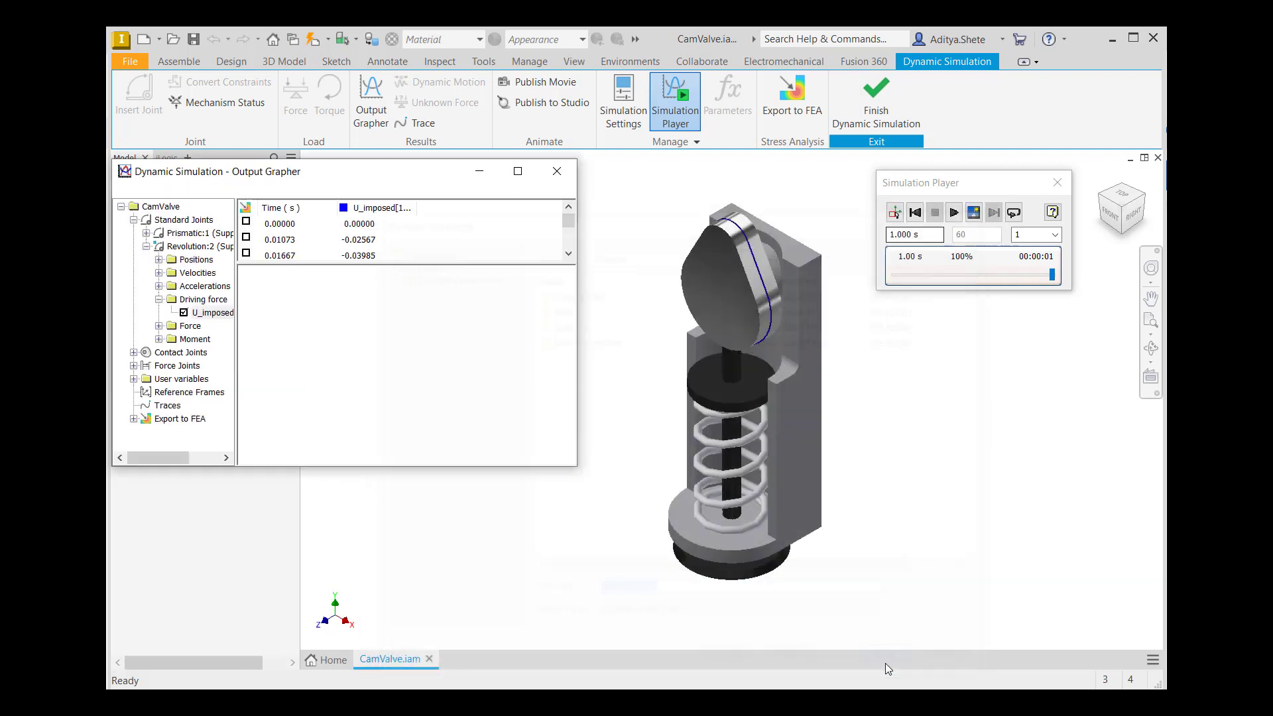
{"action": "left_click_drag", "start_coordinate": [435, 171], "coordinate": [665, 31]}
{"action": "left_click", "coordinate": [894, 214]}
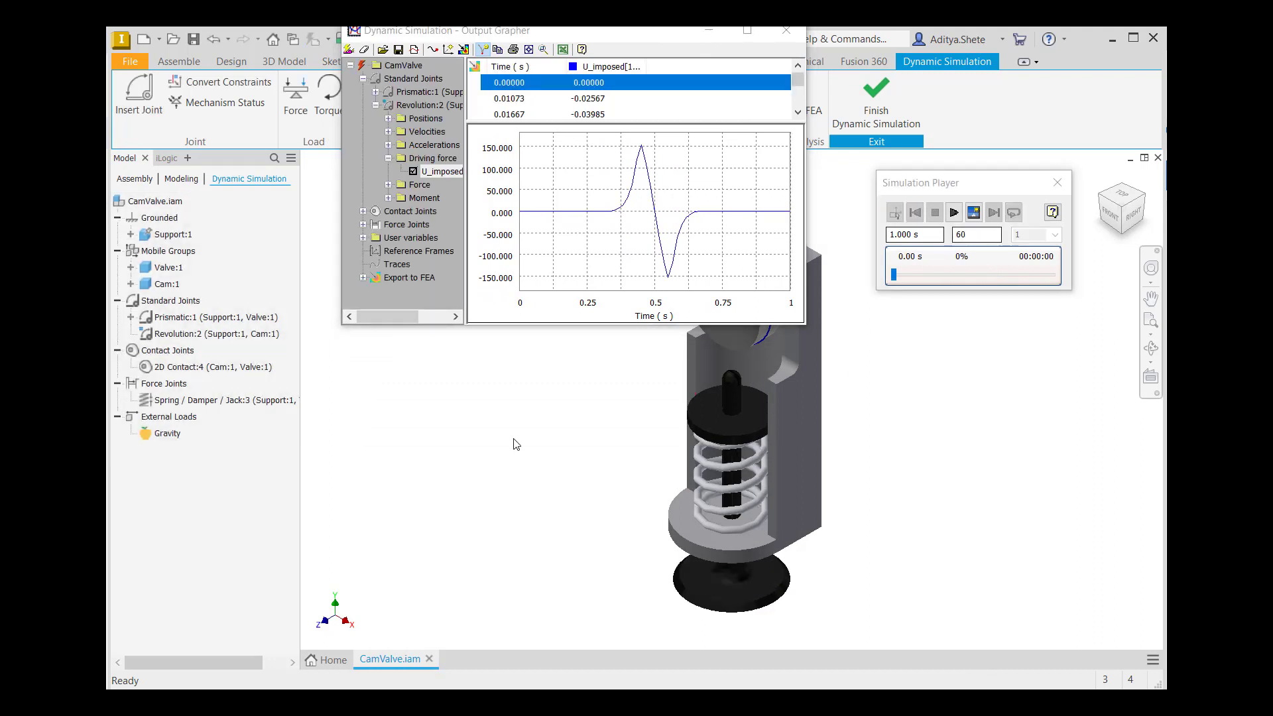
Change 2D Contact:4 friction to 0.15 and rerun the simulation
{"action": "right_click", "coordinate": [179, 368]}
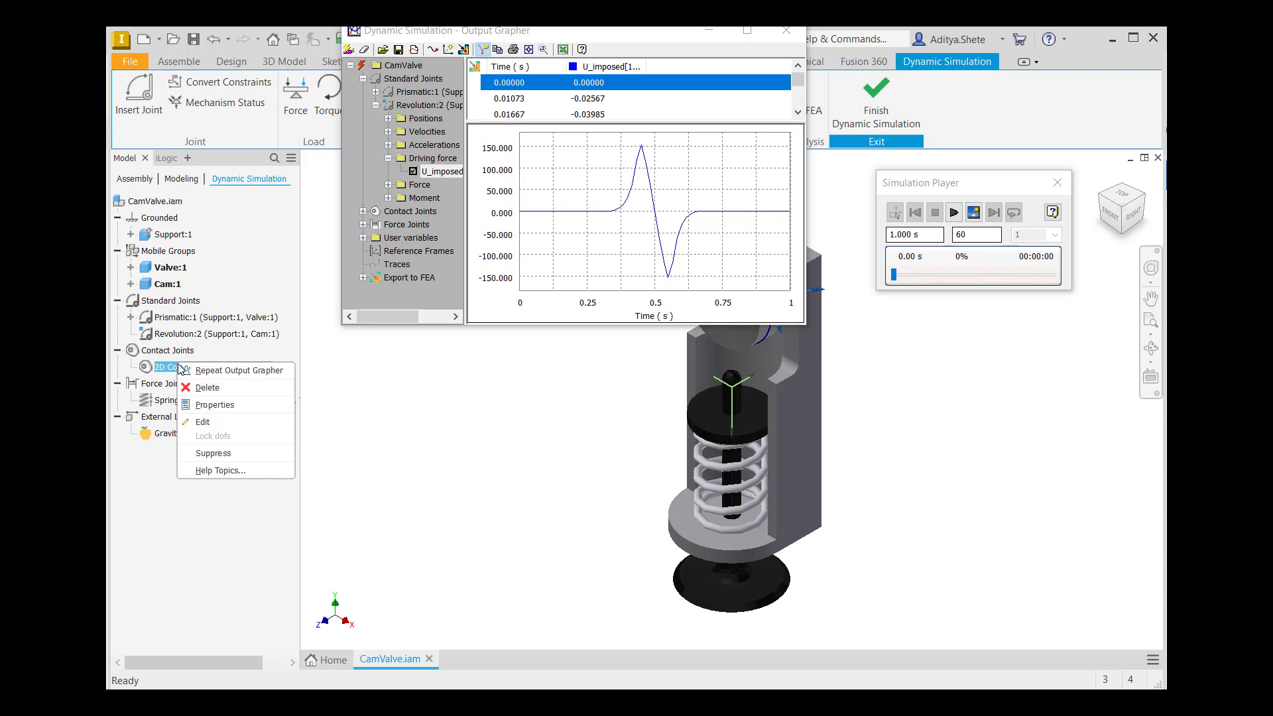
{"action": "left_click", "coordinate": [214, 405]}
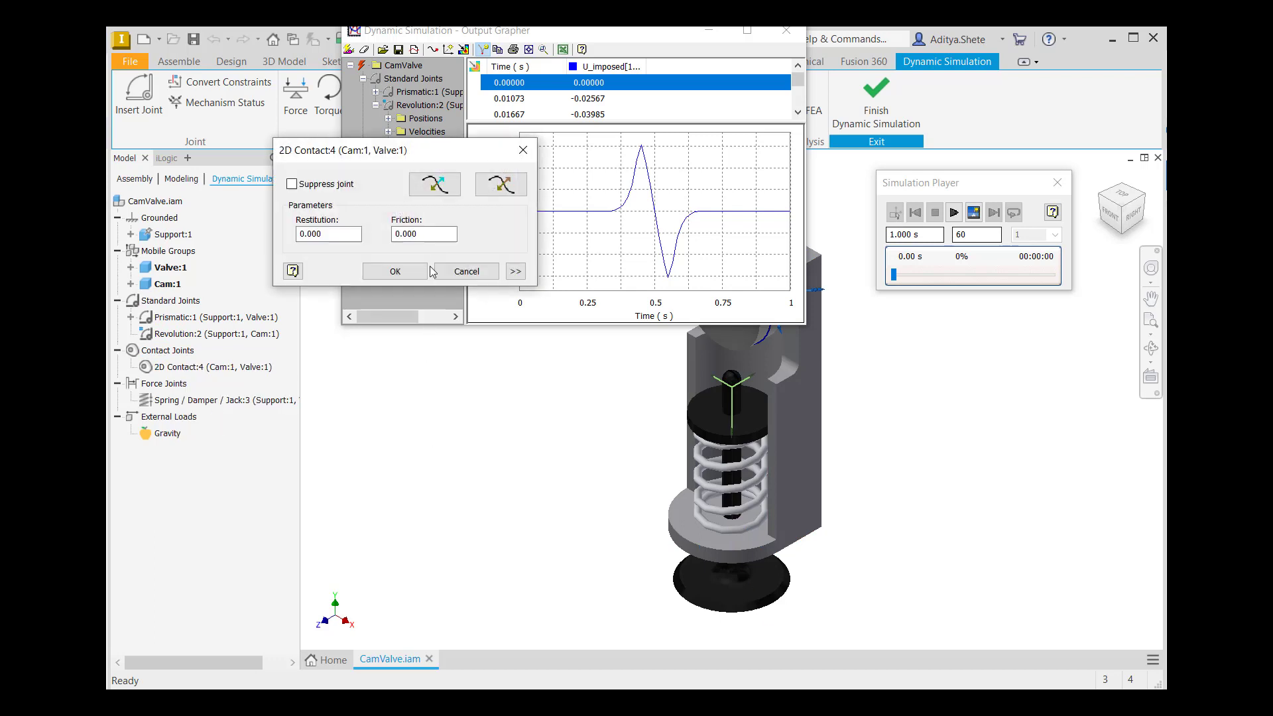
{"action": "double_click", "coordinate": [432, 233]}
{"action": "type", "text": "0.15"}
{"action": "left_click", "coordinate": [395, 272]}
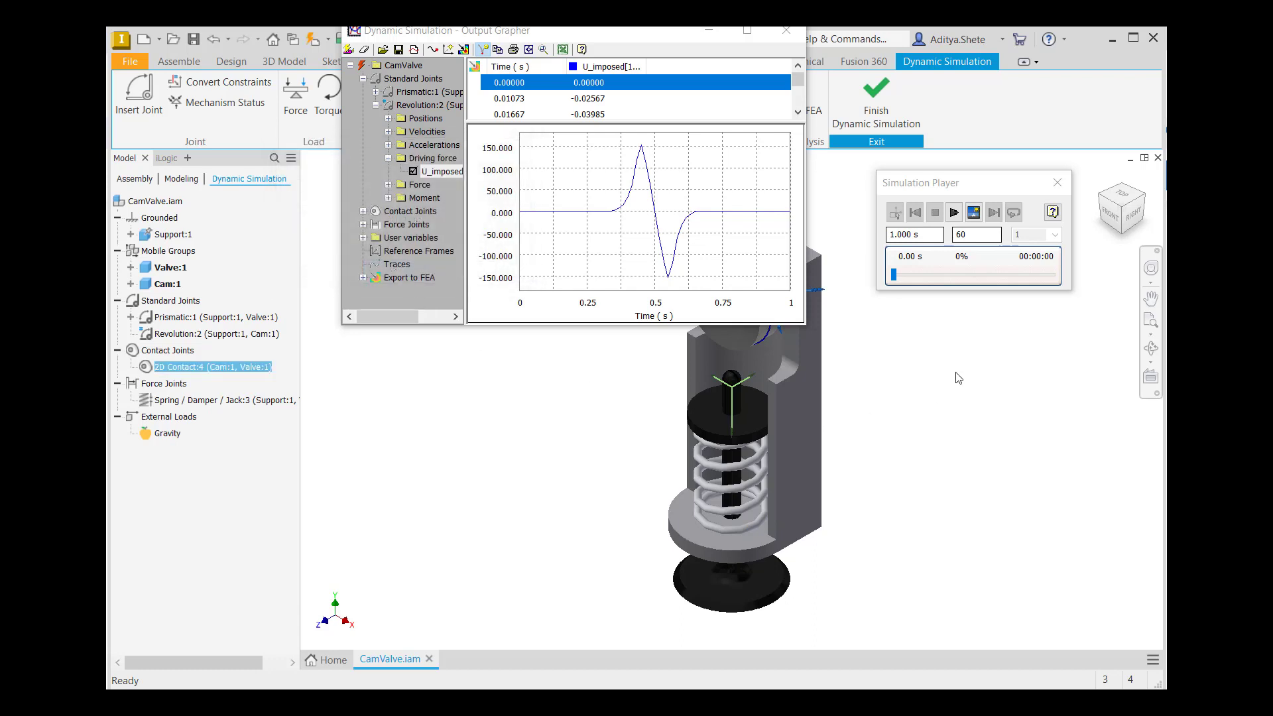
{"action": "left_click", "coordinate": [953, 212]}
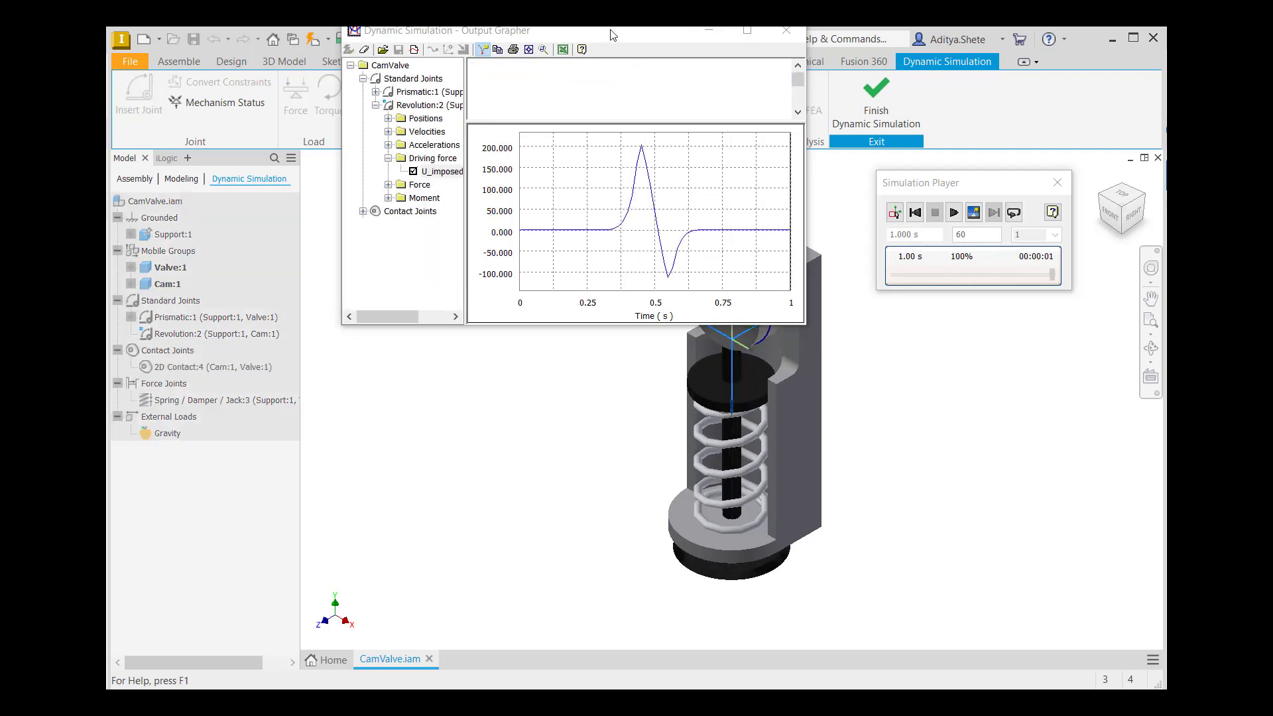
{"action": "left_click_drag", "start_coordinate": [611, 34], "coordinate": [495, 87]}
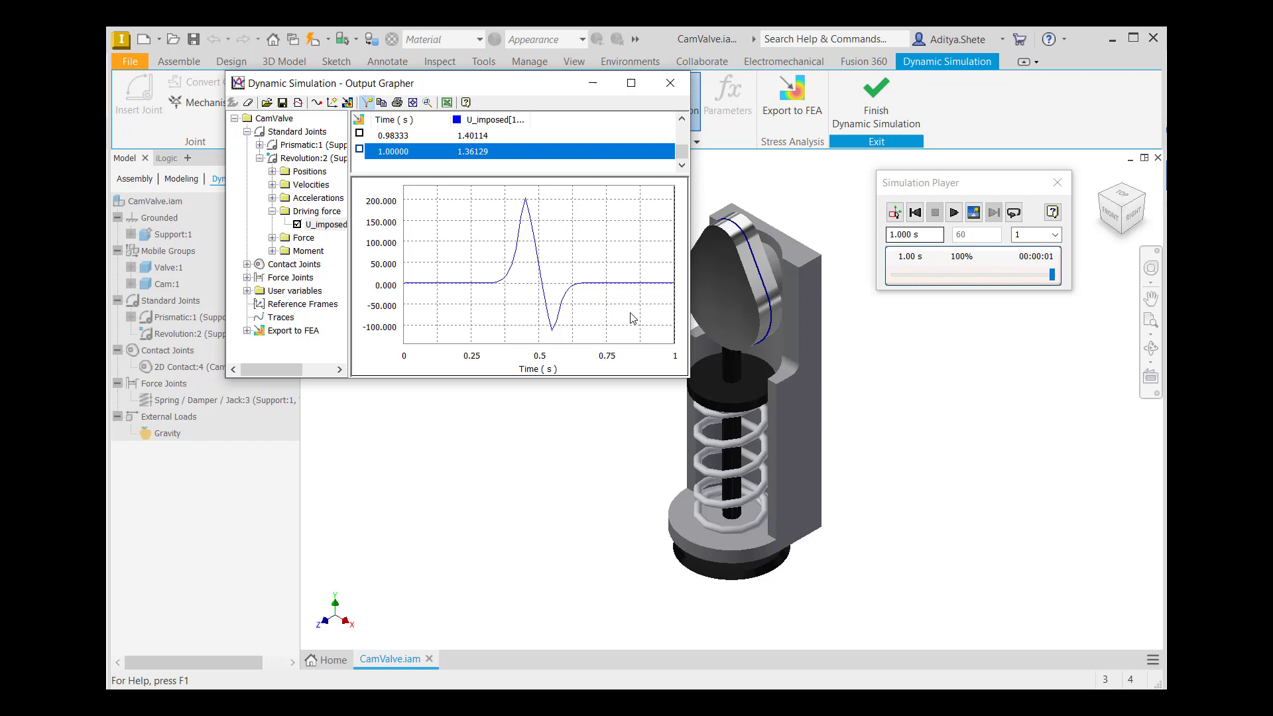
Make the U_imposed curve red through its Curve Properties colour setting
{"action": "right_click", "coordinate": [485, 123]}
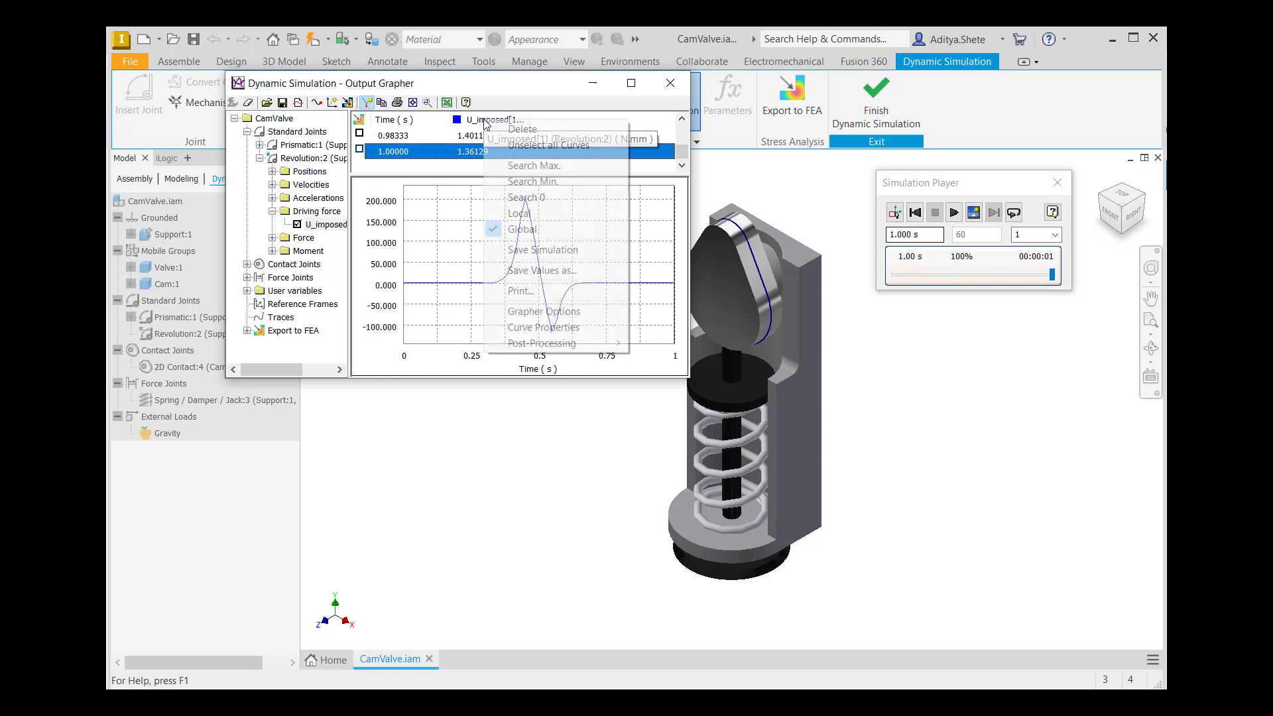
{"action": "left_click", "coordinate": [533, 327]}
{"action": "left_click", "coordinate": [859, 431]}
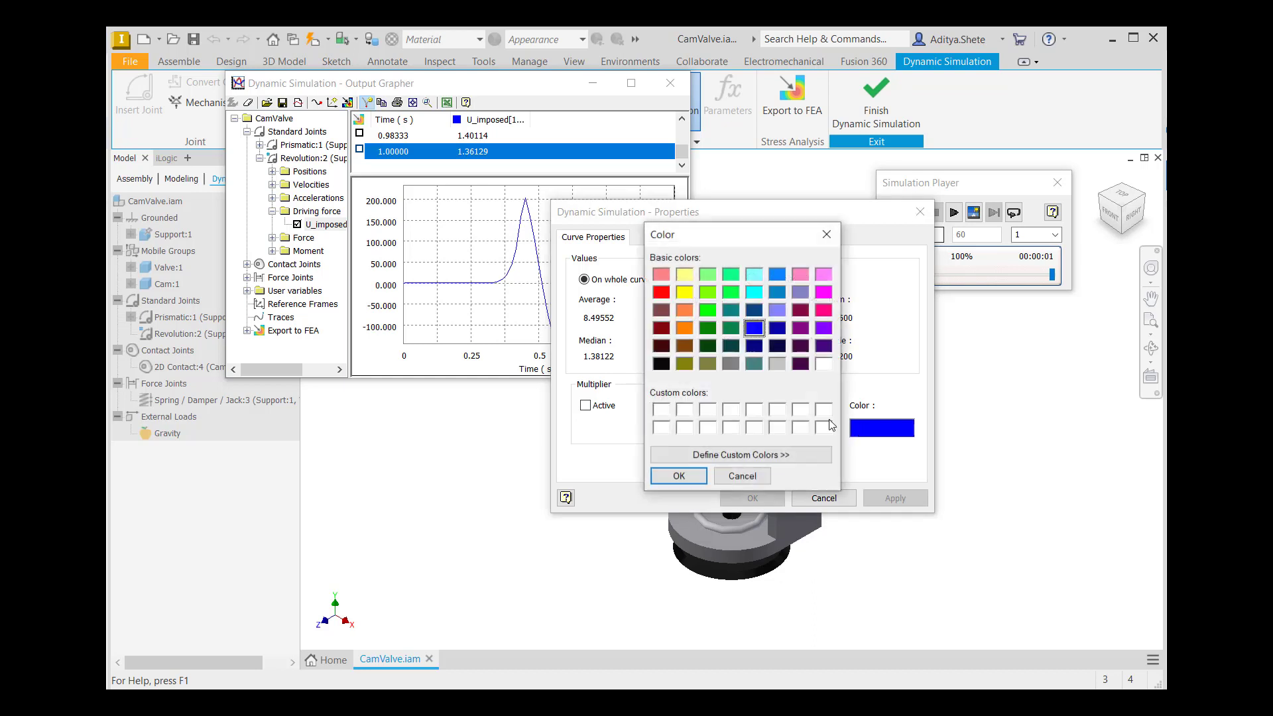
{"action": "left_click", "coordinate": [660, 292]}
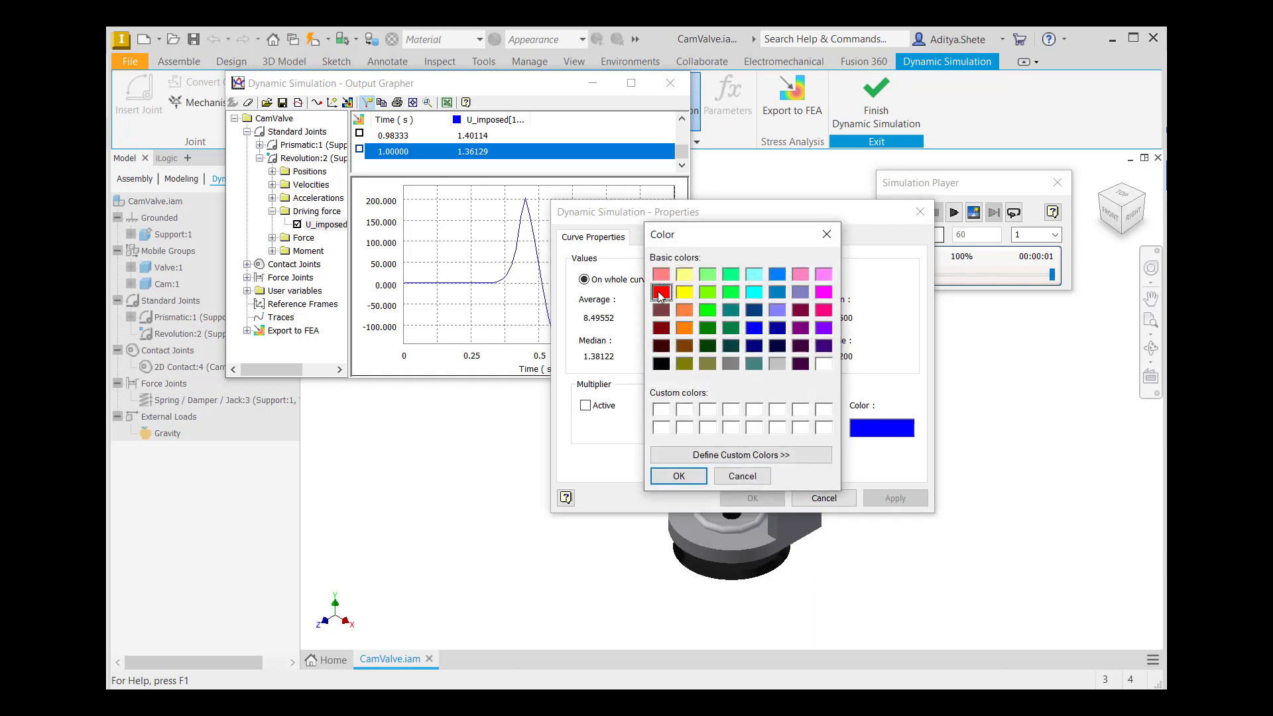
{"action": "left_click", "coordinate": [679, 476]}
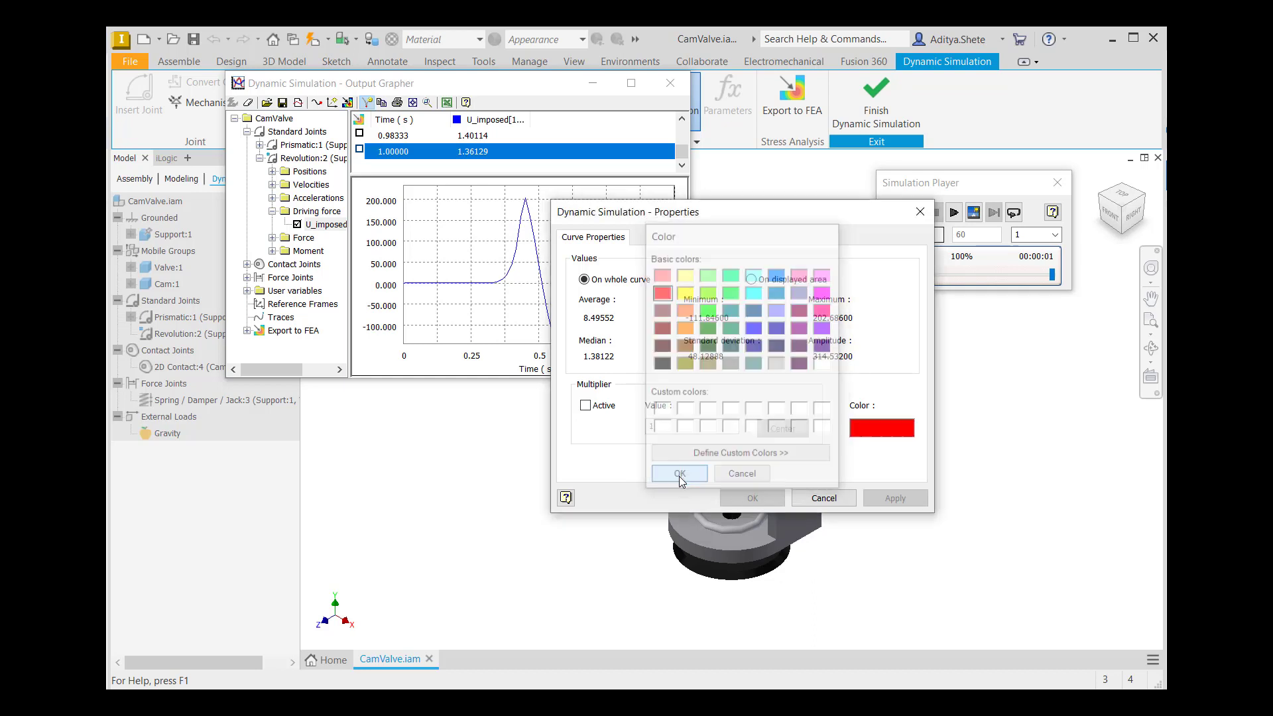
{"action": "left_click", "coordinate": [752, 498]}
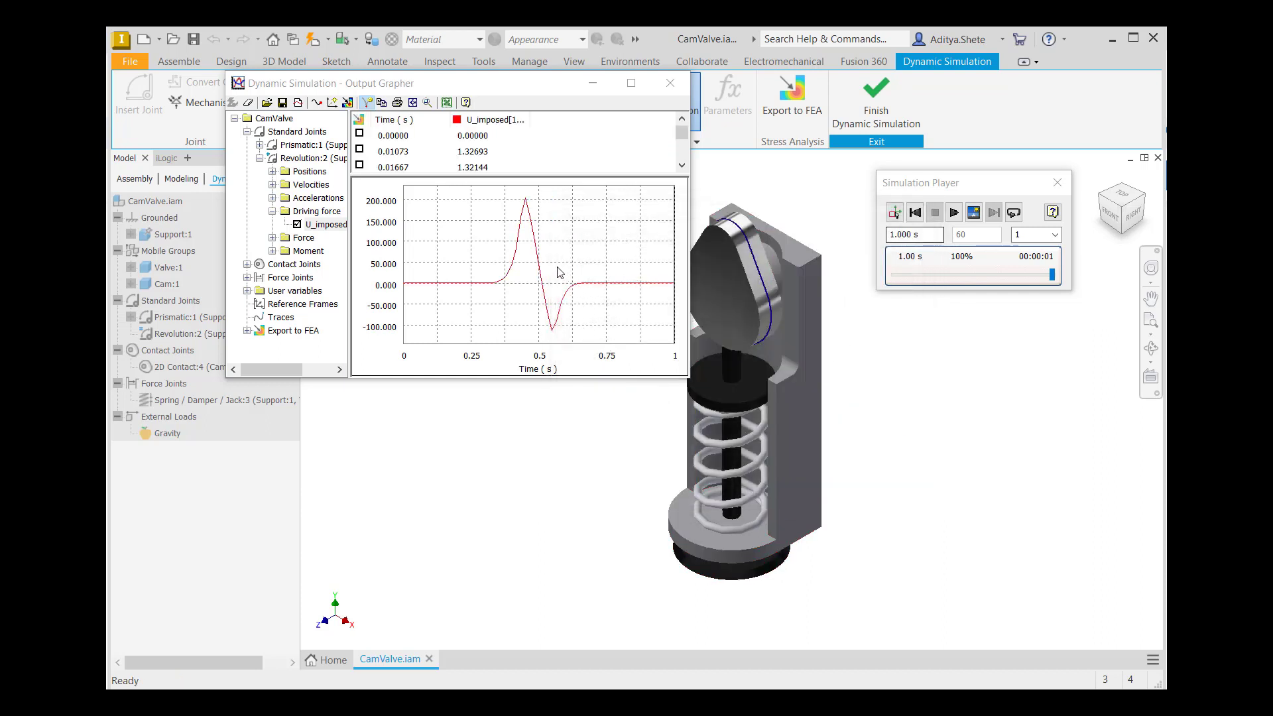
Load CamValve.iaa from the Webinar folder into the grapher and plot its U_imposed[1] curve
{"action": "left_click", "coordinate": [267, 103]}
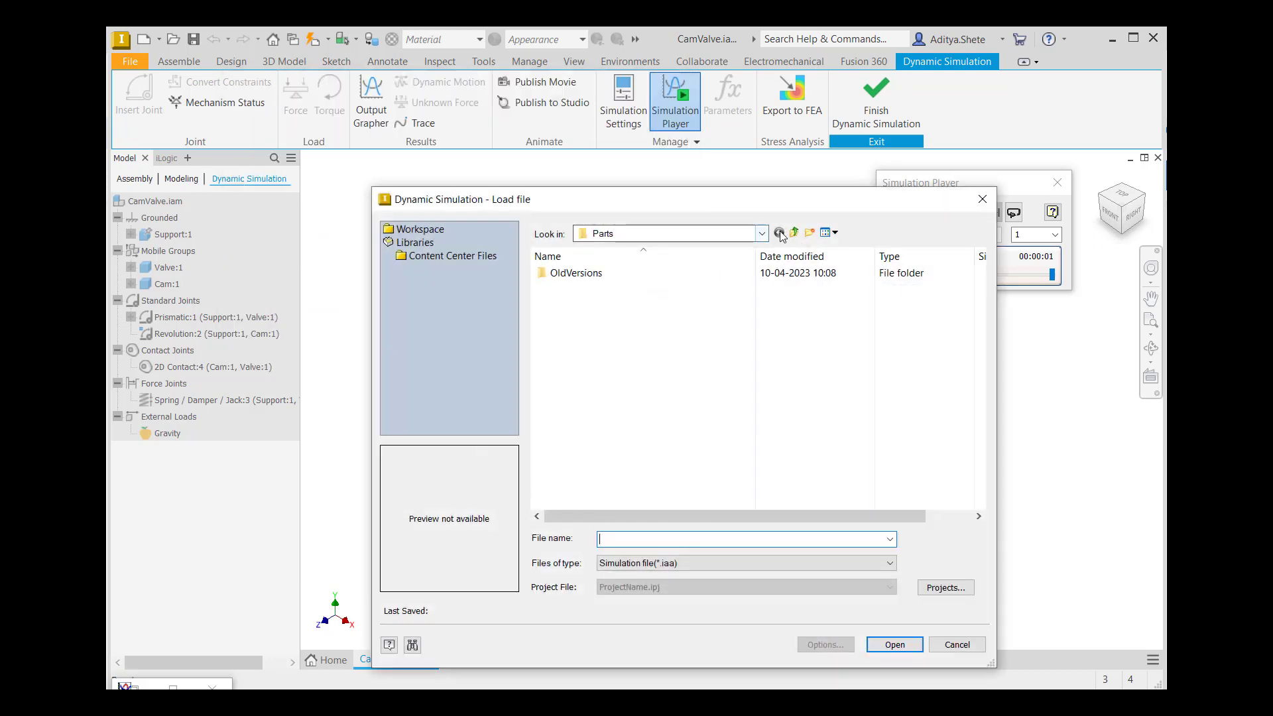
{"action": "left_click", "coordinate": [796, 236]}
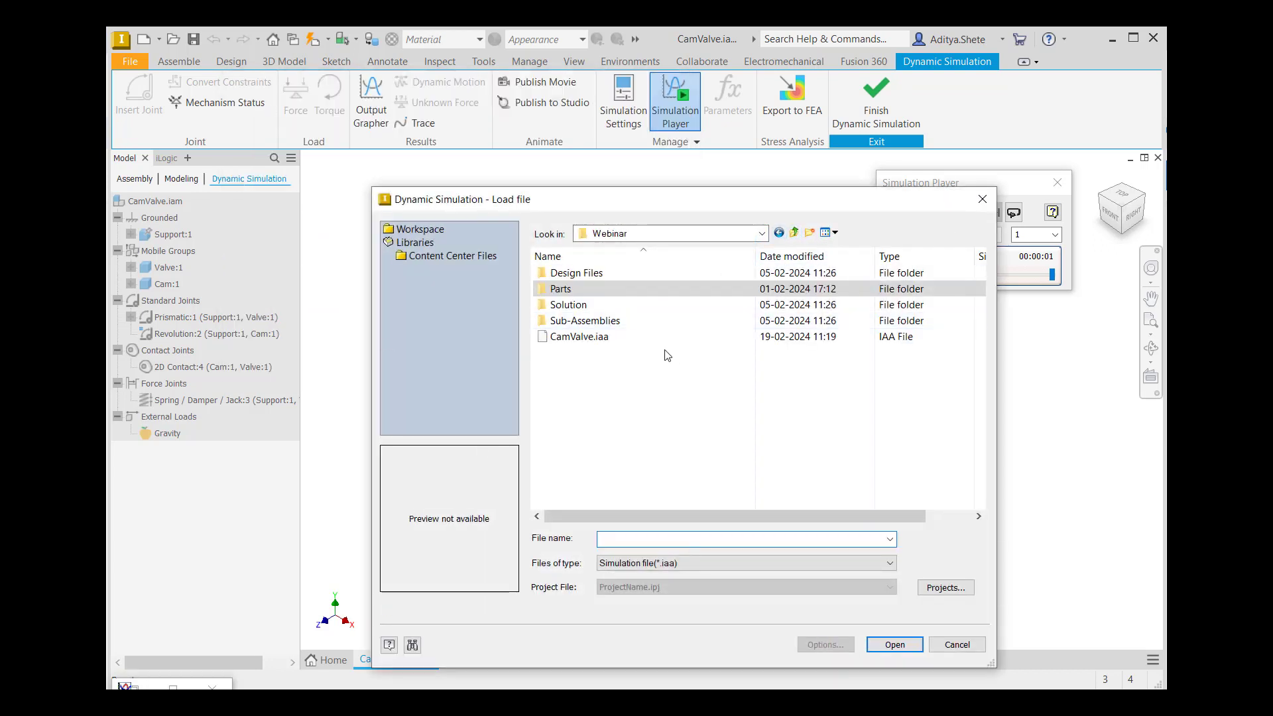
{"action": "left_click", "coordinate": [618, 337]}
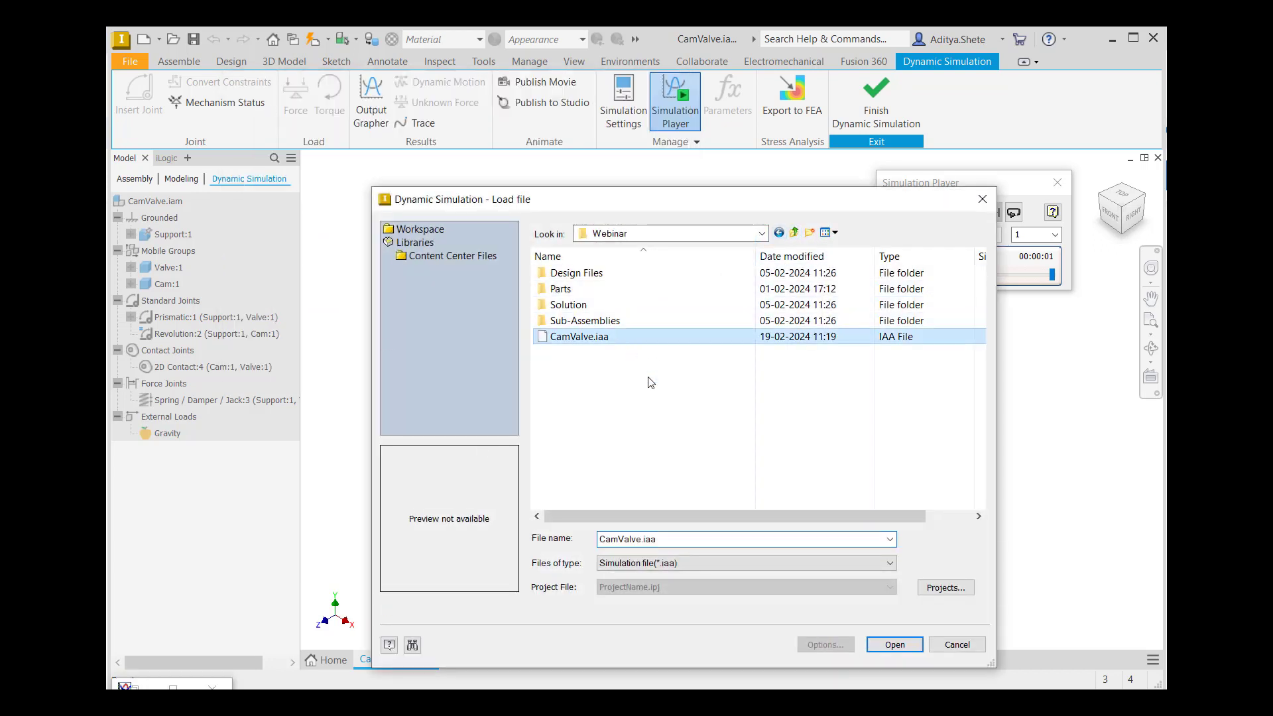
{"action": "left_click", "coordinate": [894, 644]}
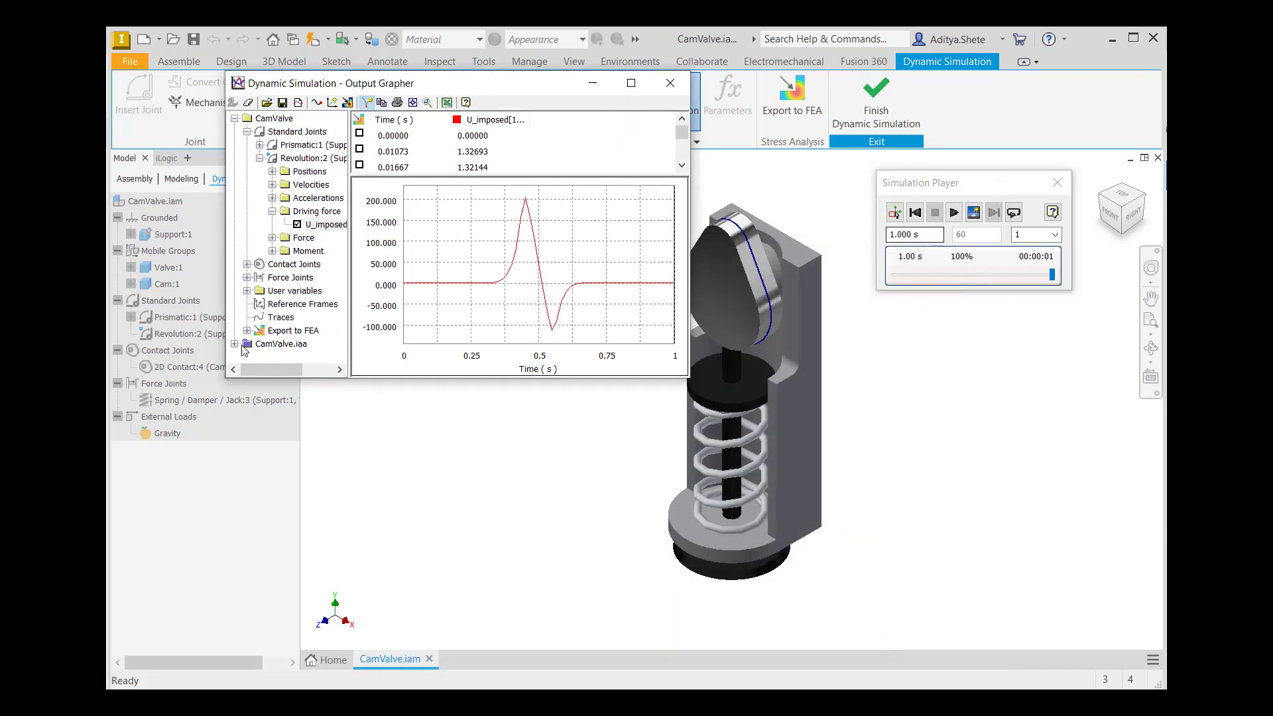
{"action": "left_click", "coordinate": [235, 344]}
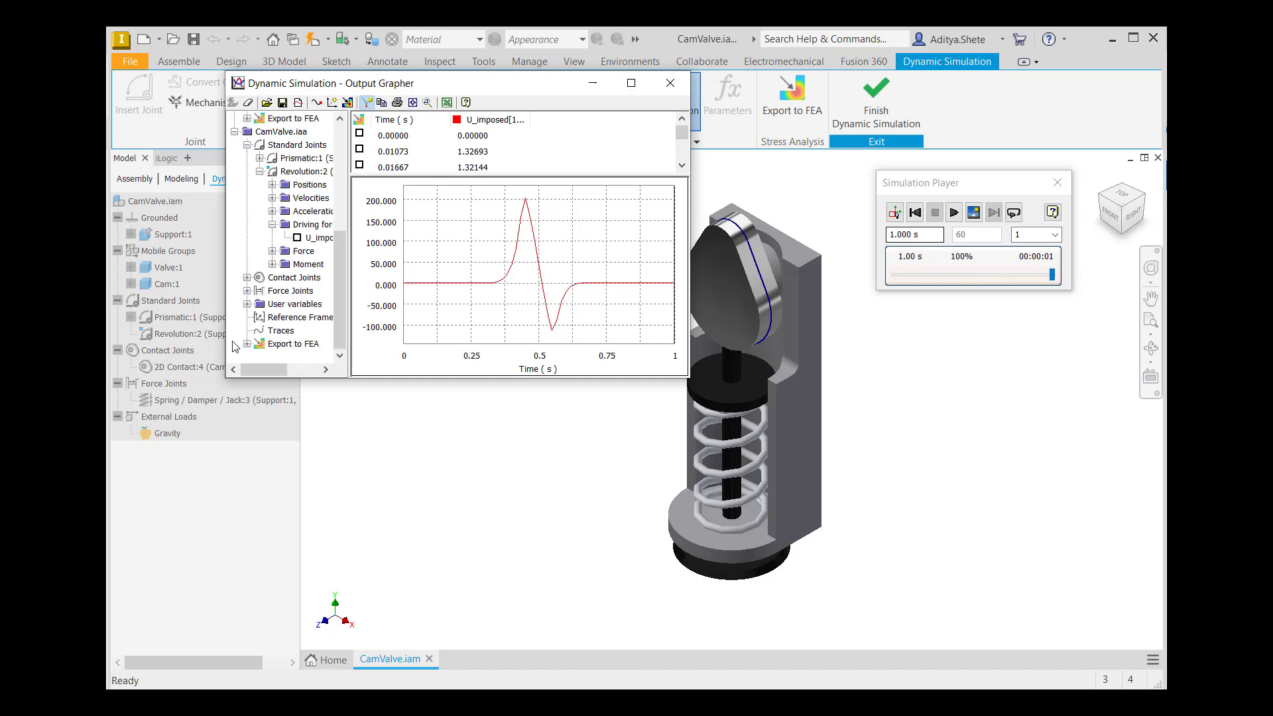
{"action": "left_click", "coordinate": [297, 237]}
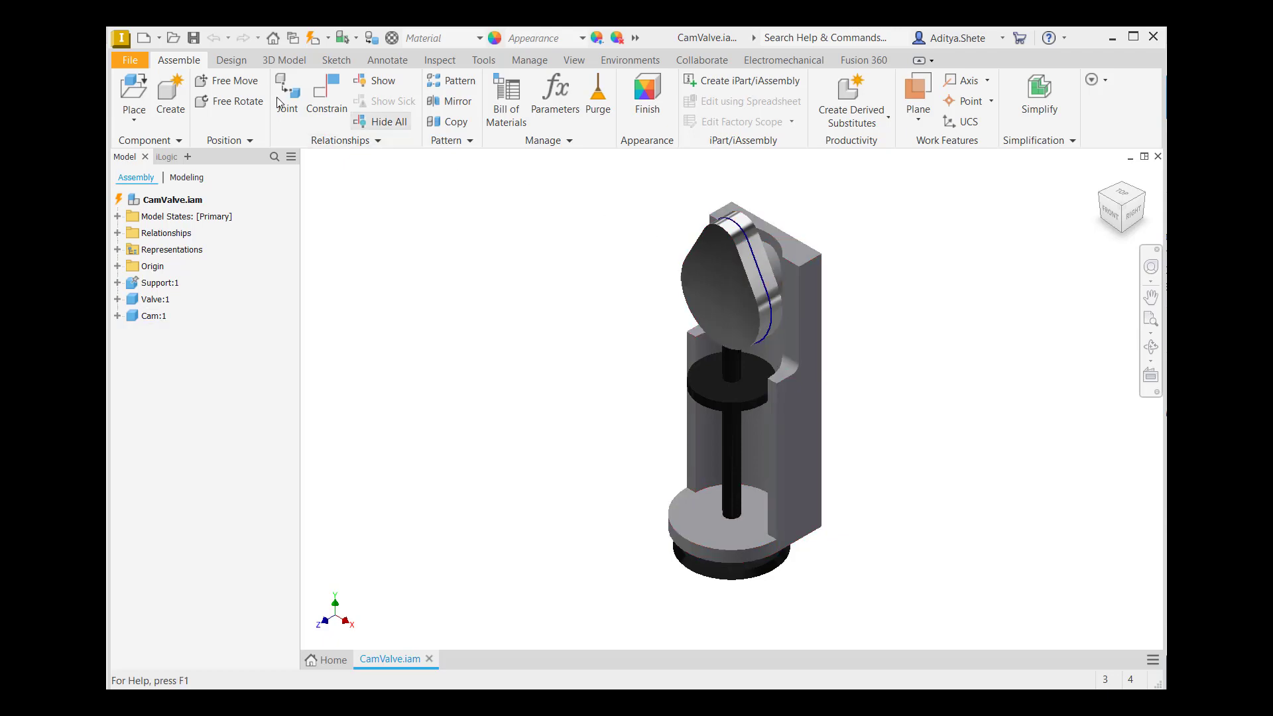
Open GenevaDrive.iam, accepting the search-path warning
{"action": "left_click", "coordinate": [132, 61]}
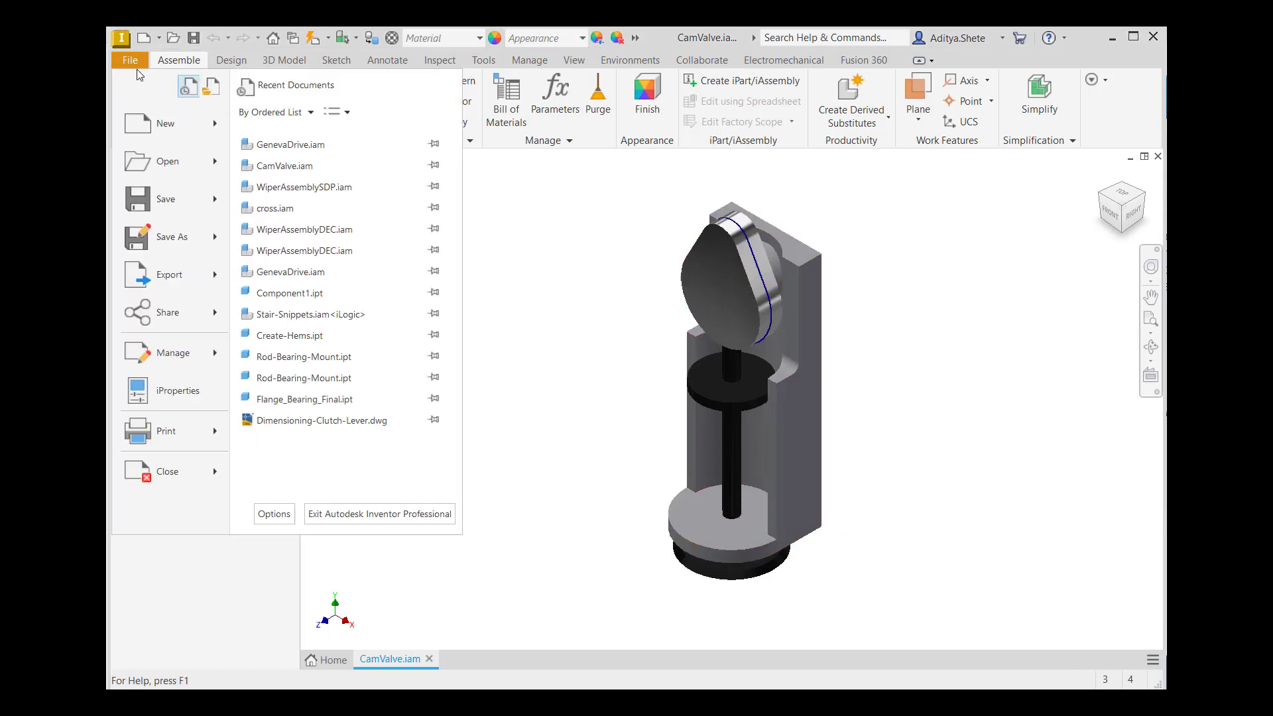
{"action": "left_click", "coordinate": [165, 161]}
{"action": "left_click", "coordinate": [579, 353]}
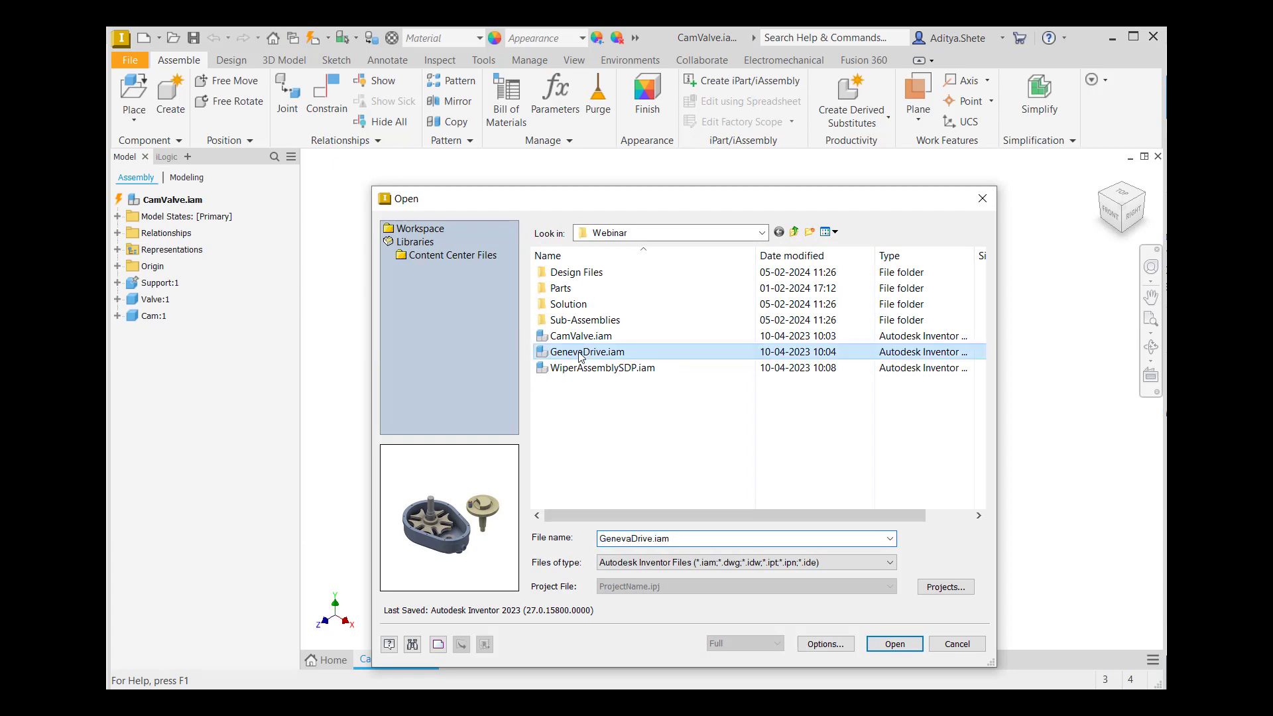
{"action": "left_click", "coordinate": [895, 643]}
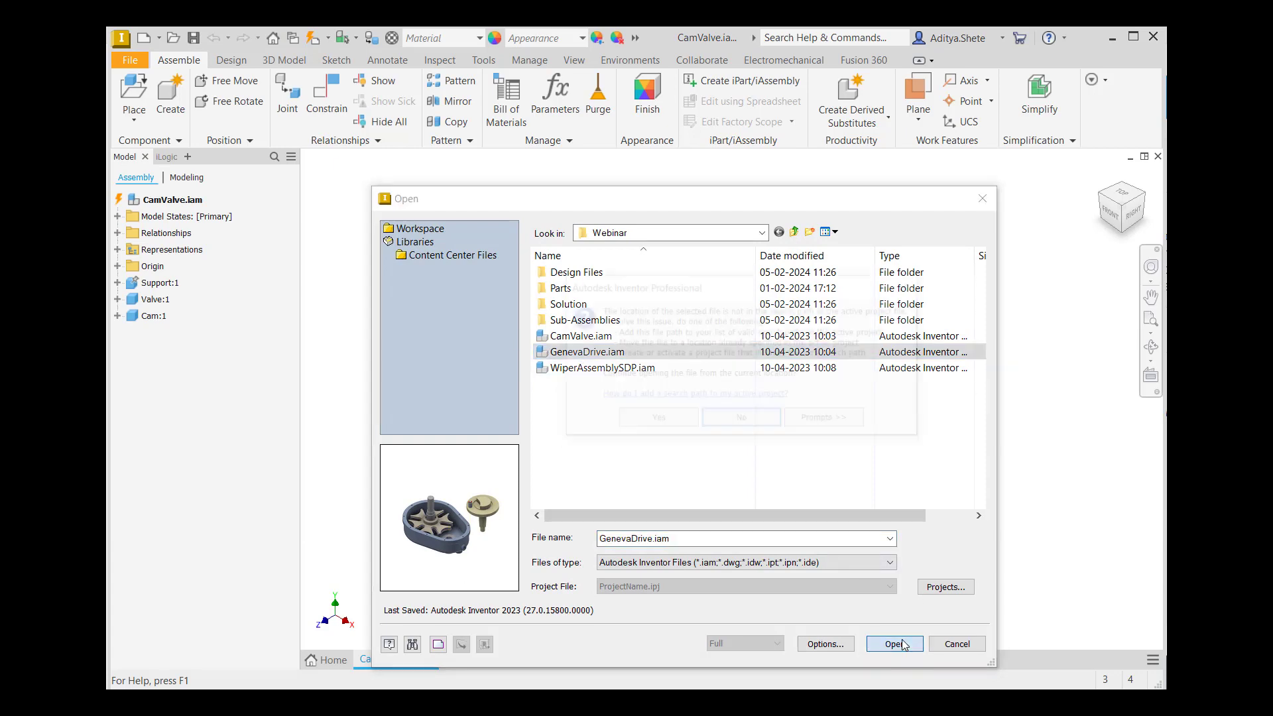
{"action": "left_click", "coordinate": [672, 423]}
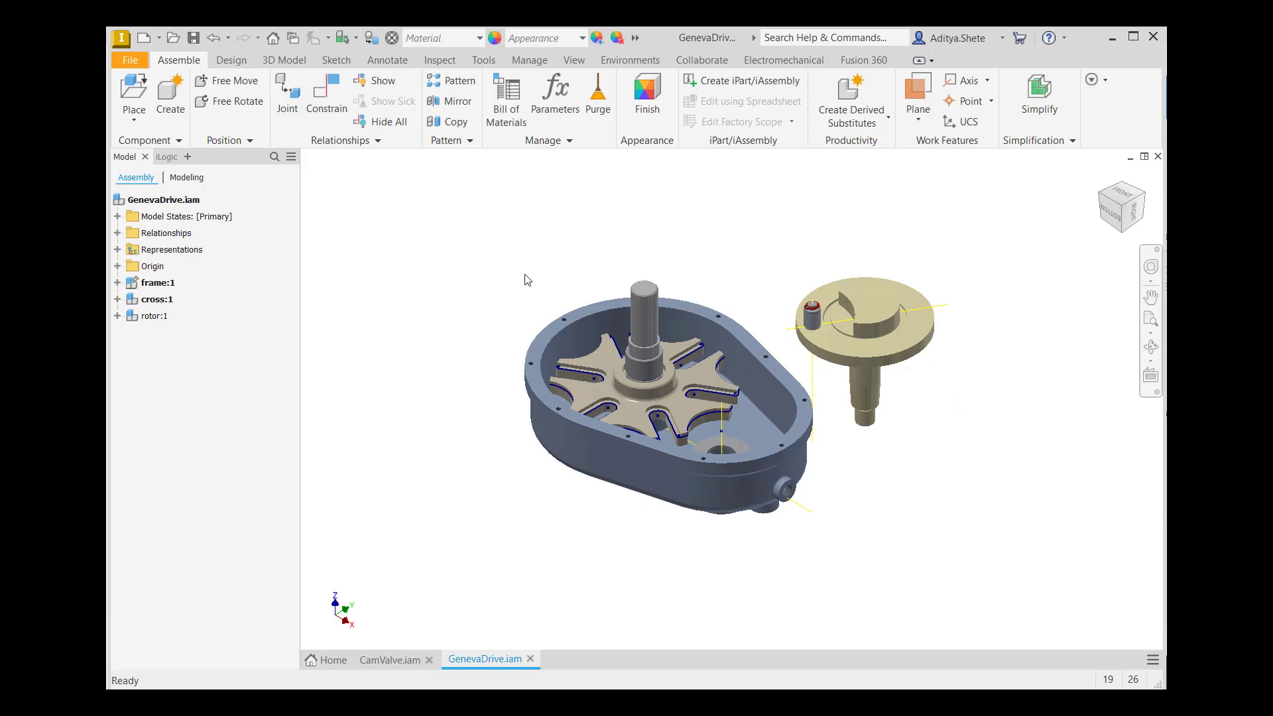
Switch to Dynamic Simulation for the Geneva drive and close the Simulation Player
{"action": "left_click", "coordinate": [623, 63]}
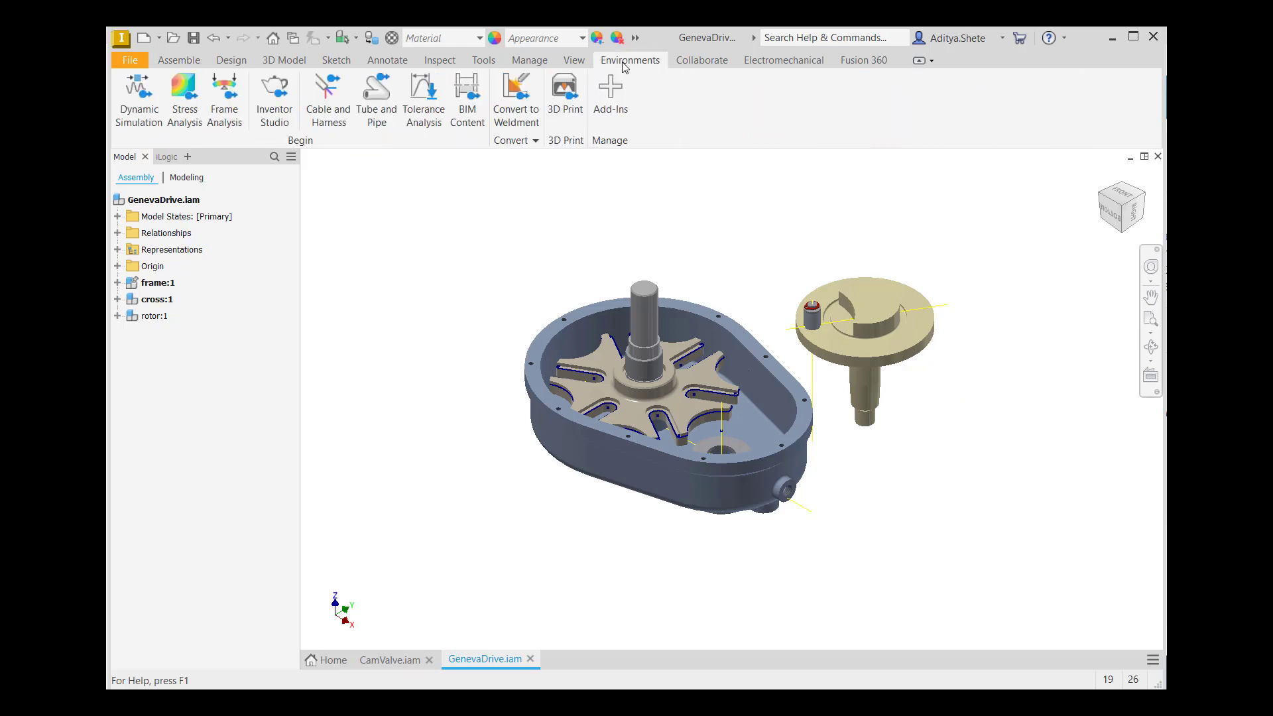
{"action": "left_click", "coordinate": [139, 118]}
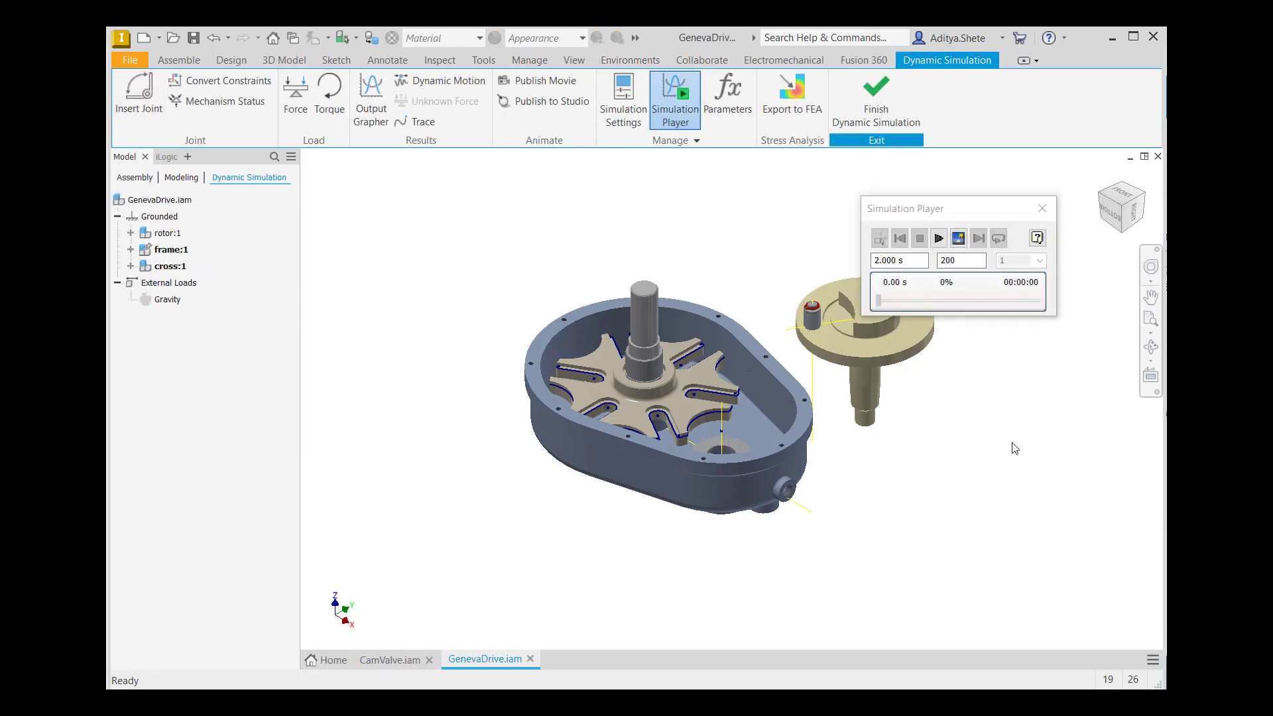
{"action": "left_click", "coordinate": [1043, 217]}
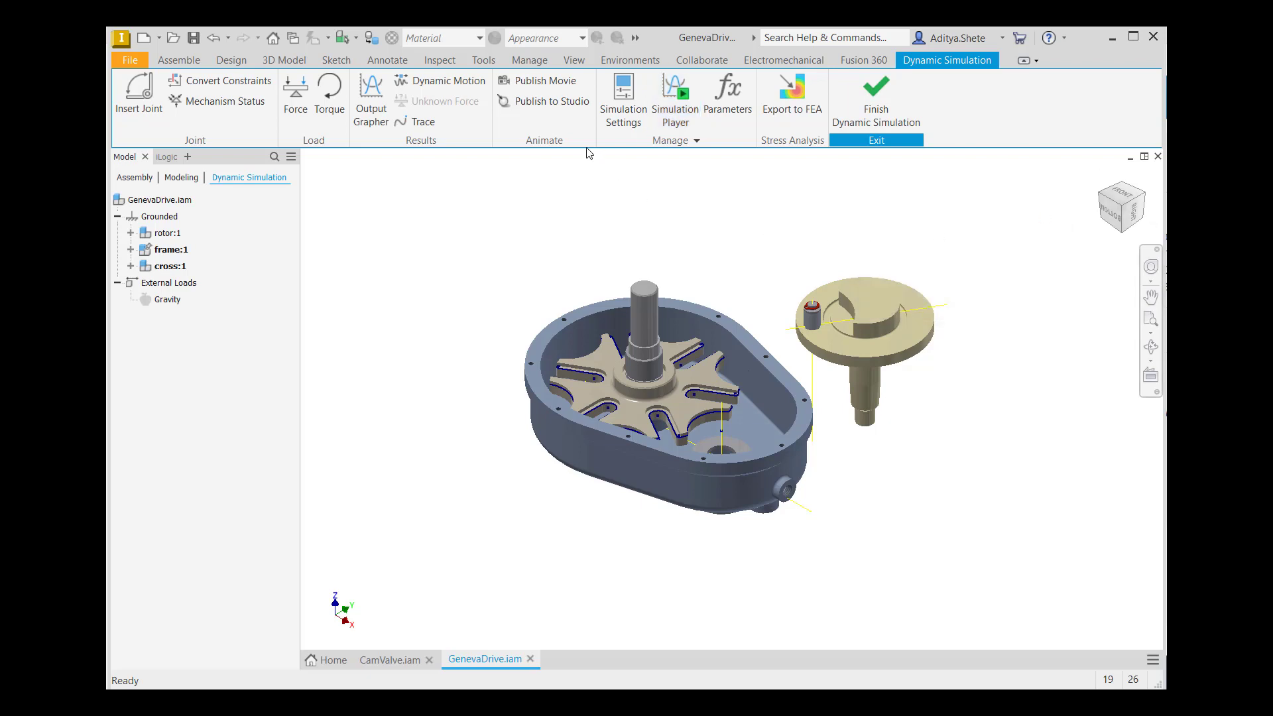
Enable Automatically Convert Constraints to Standard Joints in Simulation Settings
{"action": "left_click", "coordinate": [621, 117]}
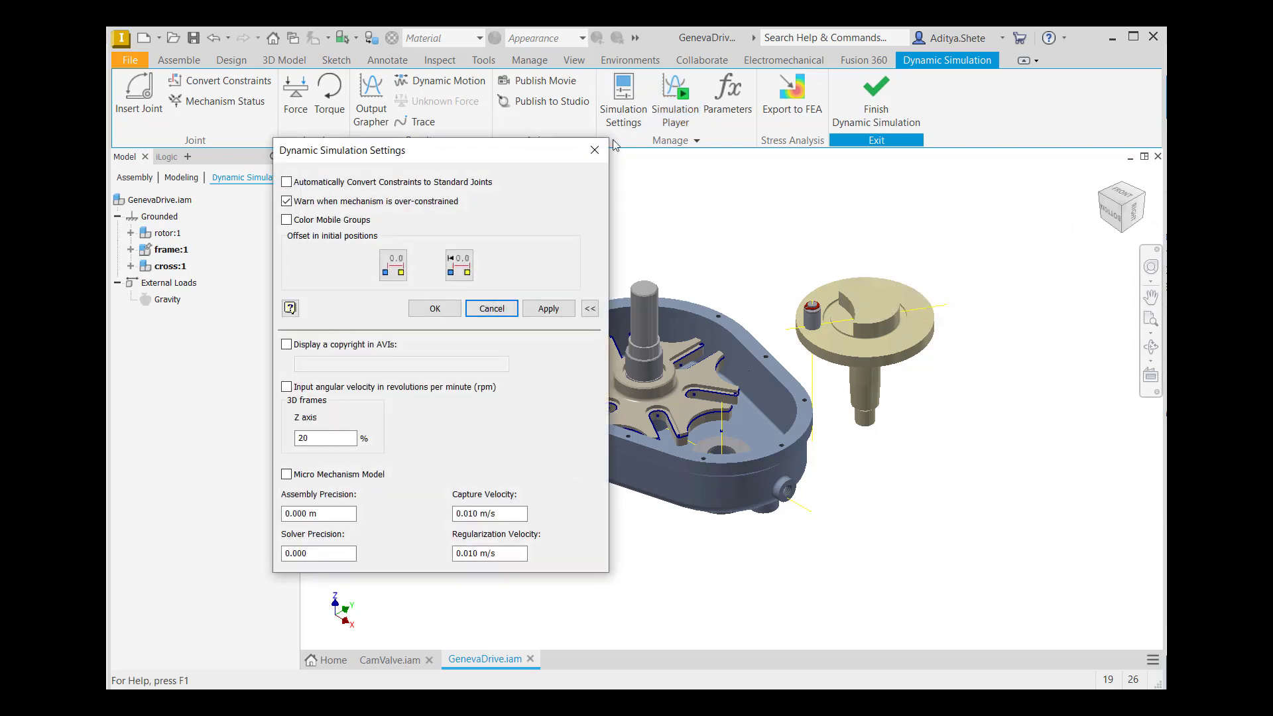
{"action": "left_click", "coordinate": [286, 183]}
{"action": "left_click", "coordinate": [435, 310]}
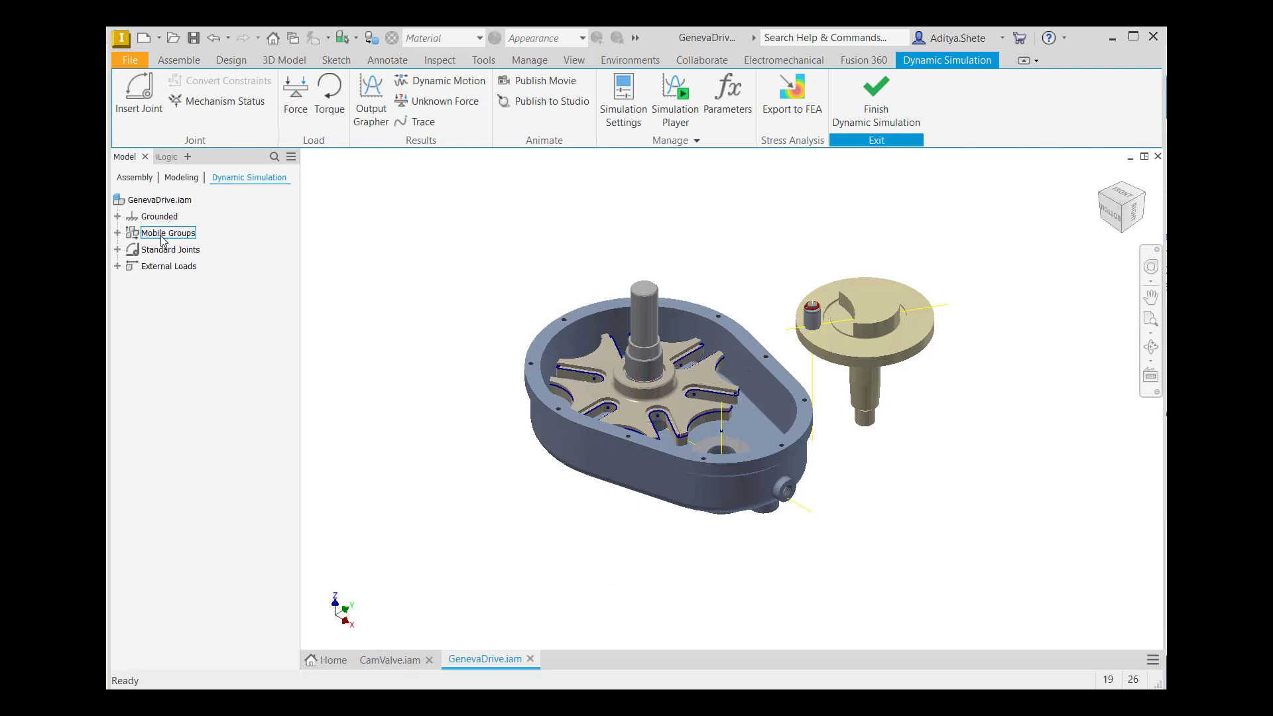
Expand Grounded, Mobile Groups and Standard Joints to inspect the new Revolution:1 joint
{"action": "left_click", "coordinate": [118, 216]}
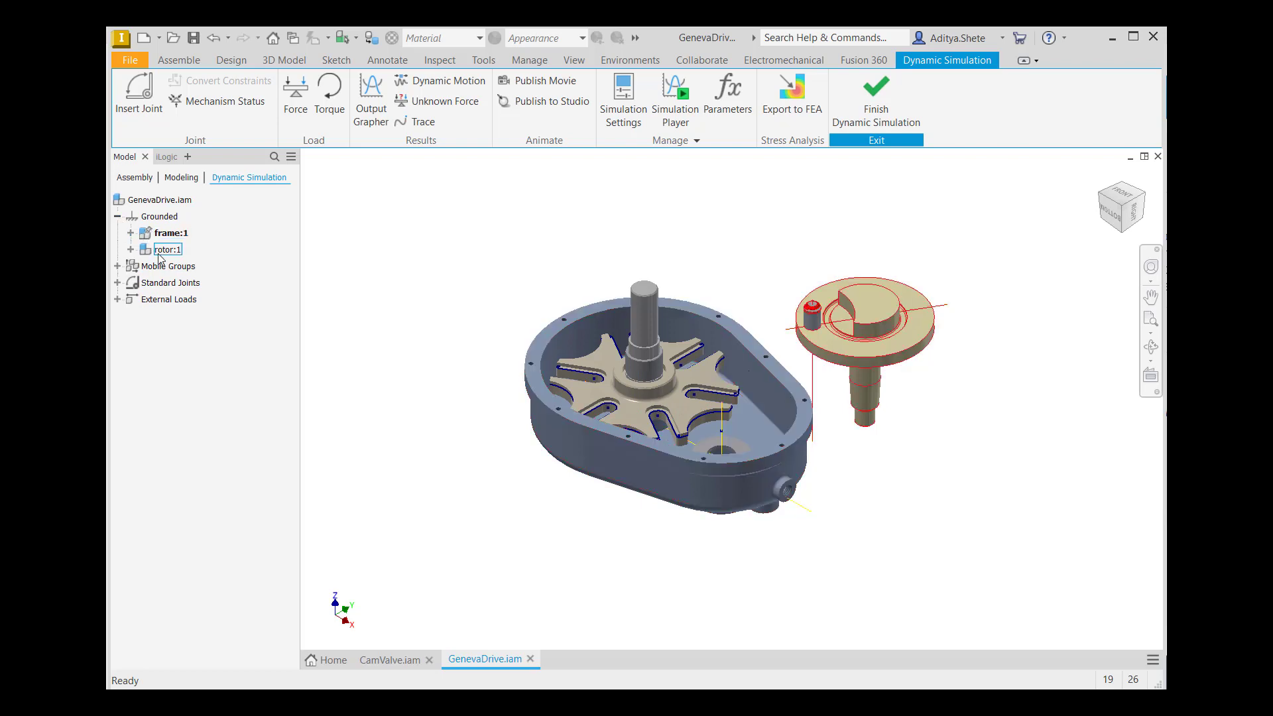
{"action": "left_click", "coordinate": [117, 266]}
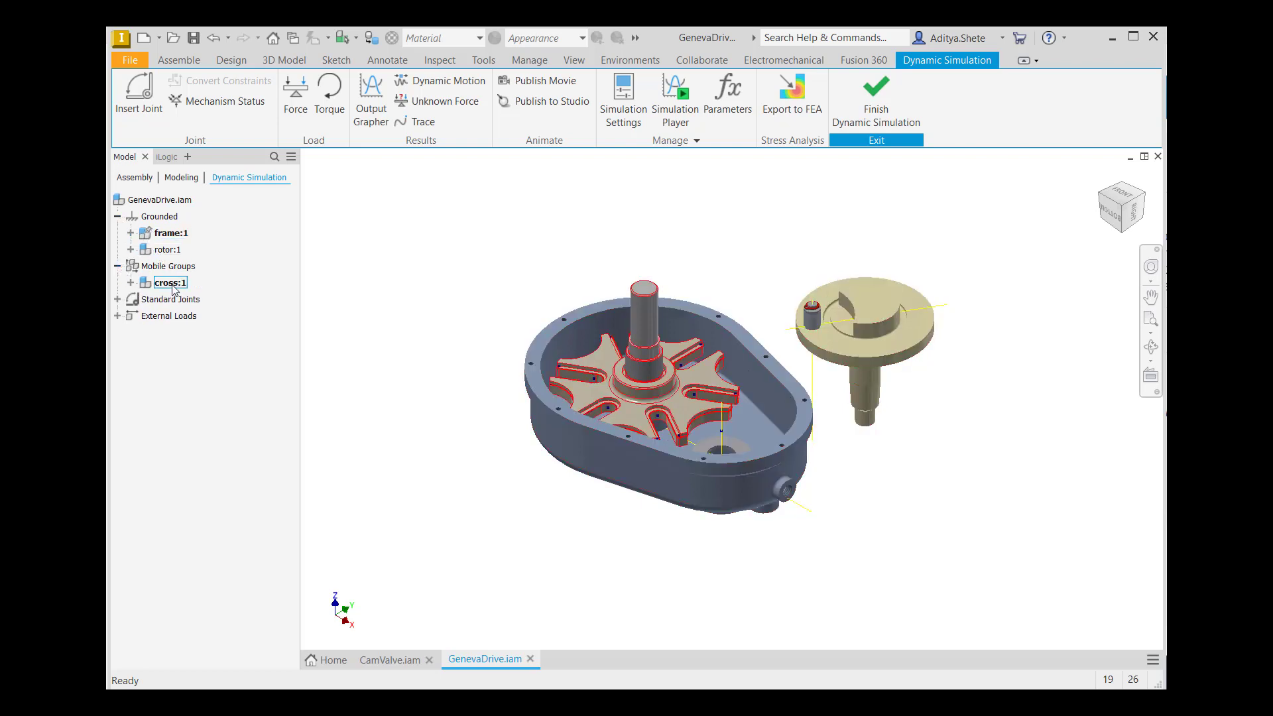
{"action": "left_click", "coordinate": [117, 299]}
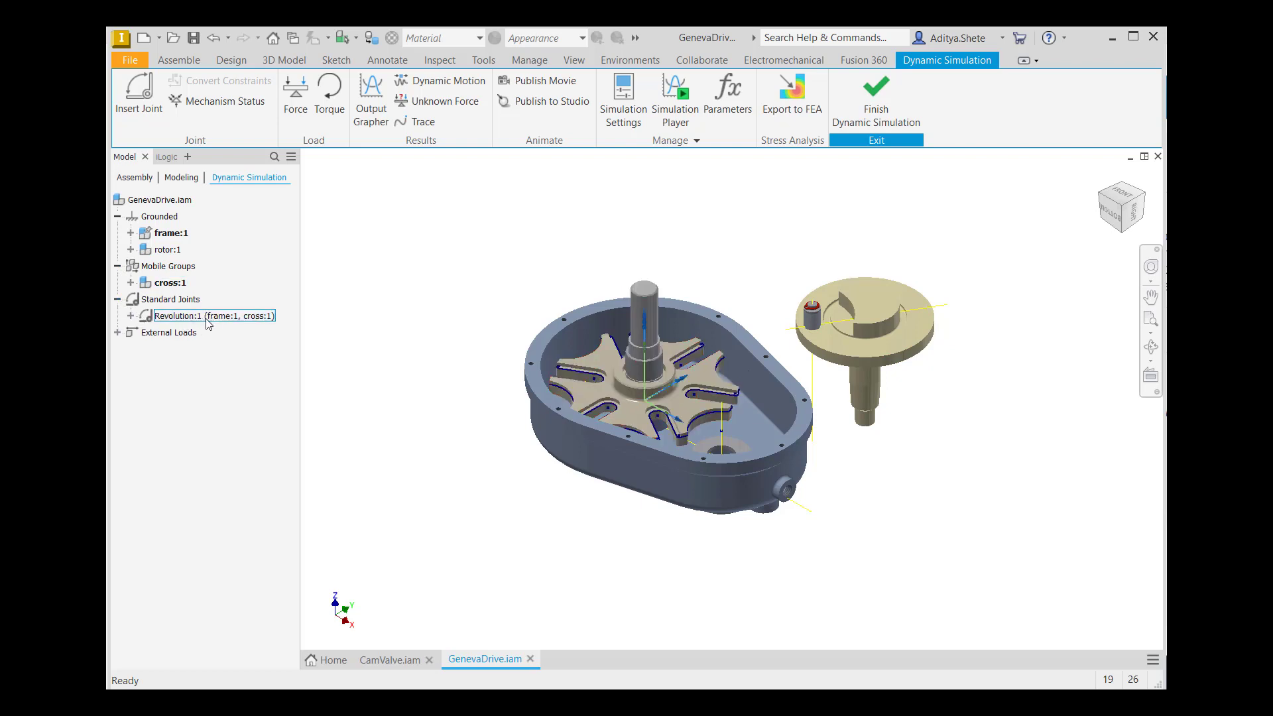
Insert-constrain the rotor shaft circle to the frame bore circle, creating Revolution:2
{"action": "right_click", "coordinate": [976, 457]}
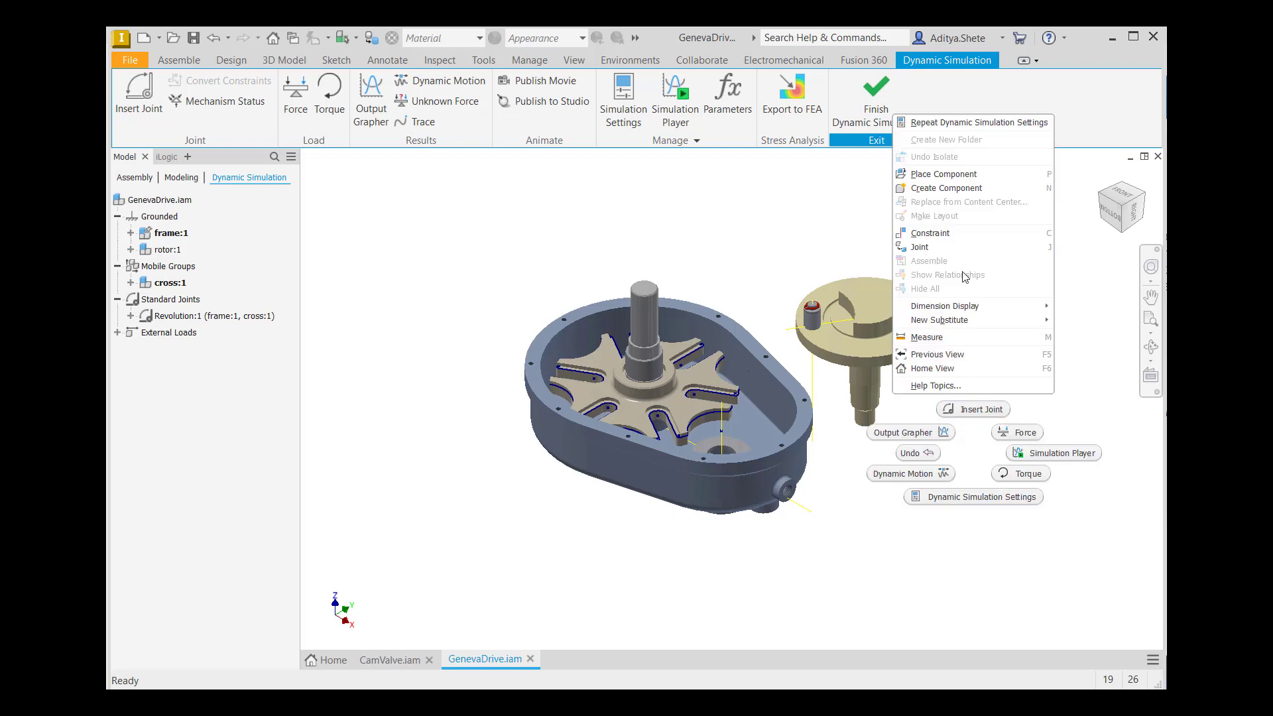
{"action": "left_click", "coordinate": [930, 232]}
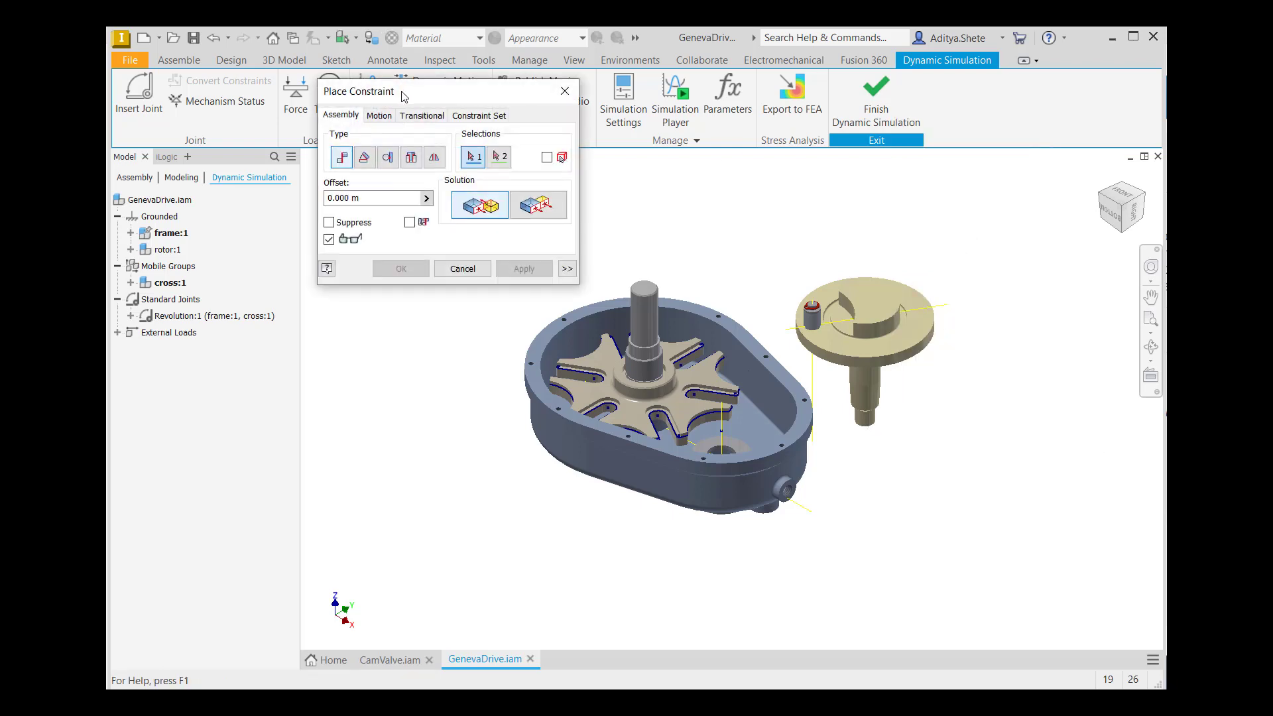
{"action": "left_click_drag", "start_coordinate": [408, 93], "coordinate": [369, 111]}
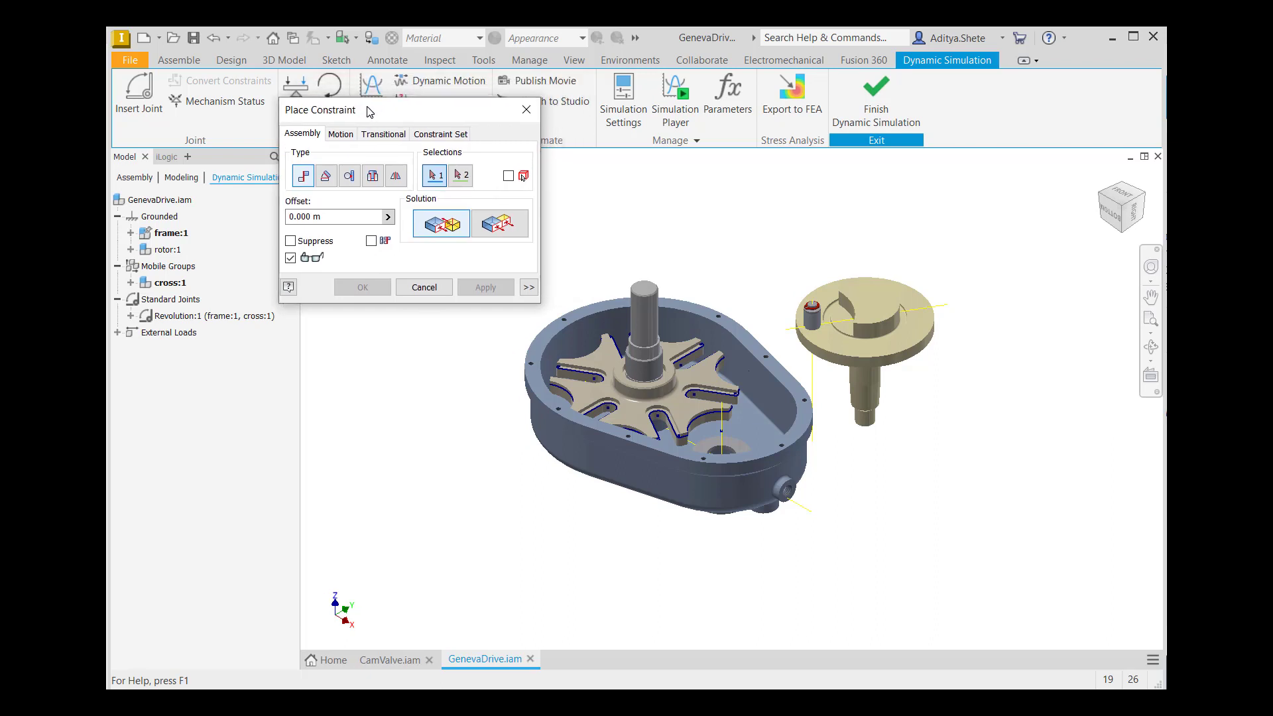
{"action": "left_click", "coordinate": [372, 185]}
{"action": "scroll", "coordinate": [728, 424], "scroll_direction": "up", "scroll_amount": 5}
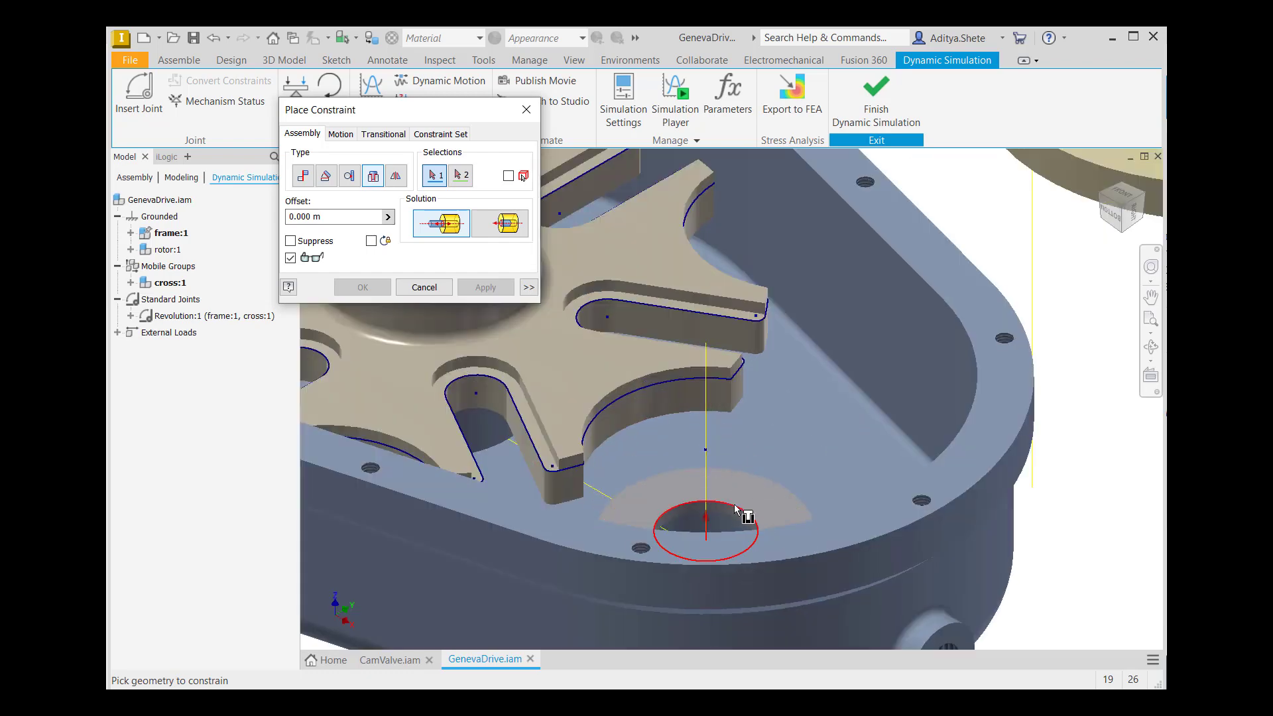
{"action": "left_click", "coordinate": [734, 507]}
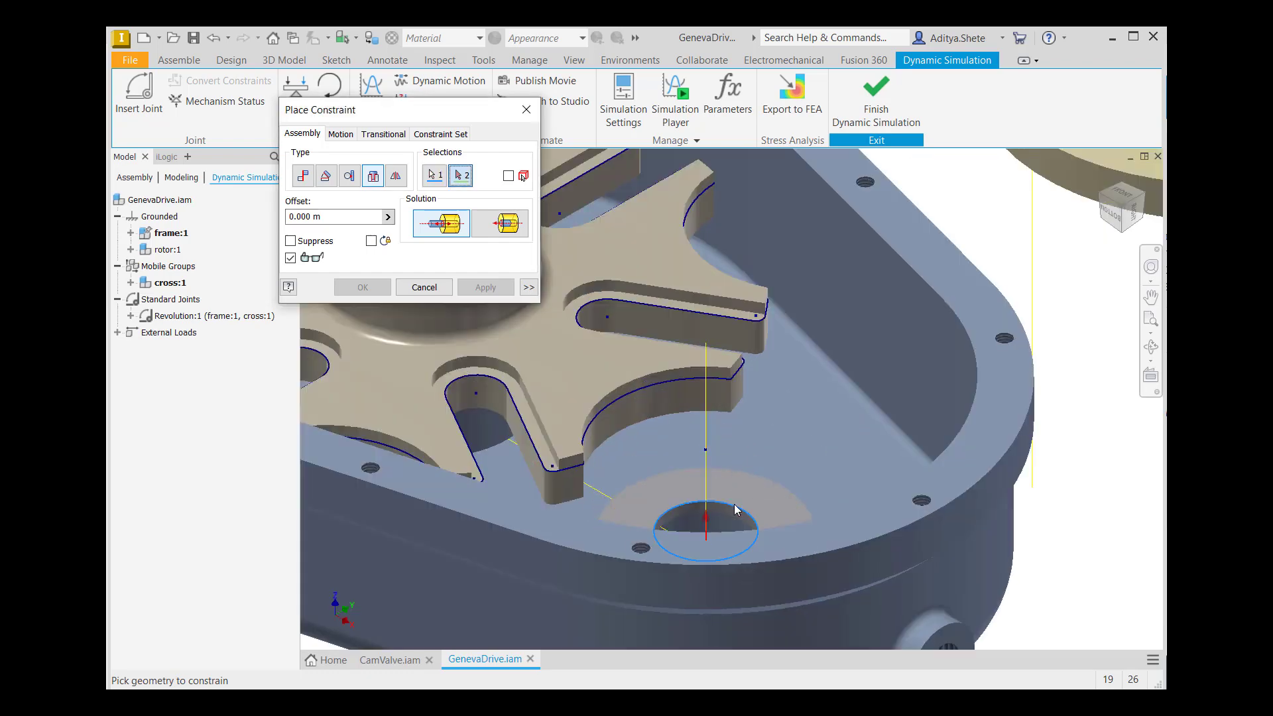
{"action": "scroll", "coordinate": [765, 464], "scroll_direction": "down", "scroll_amount": 5}
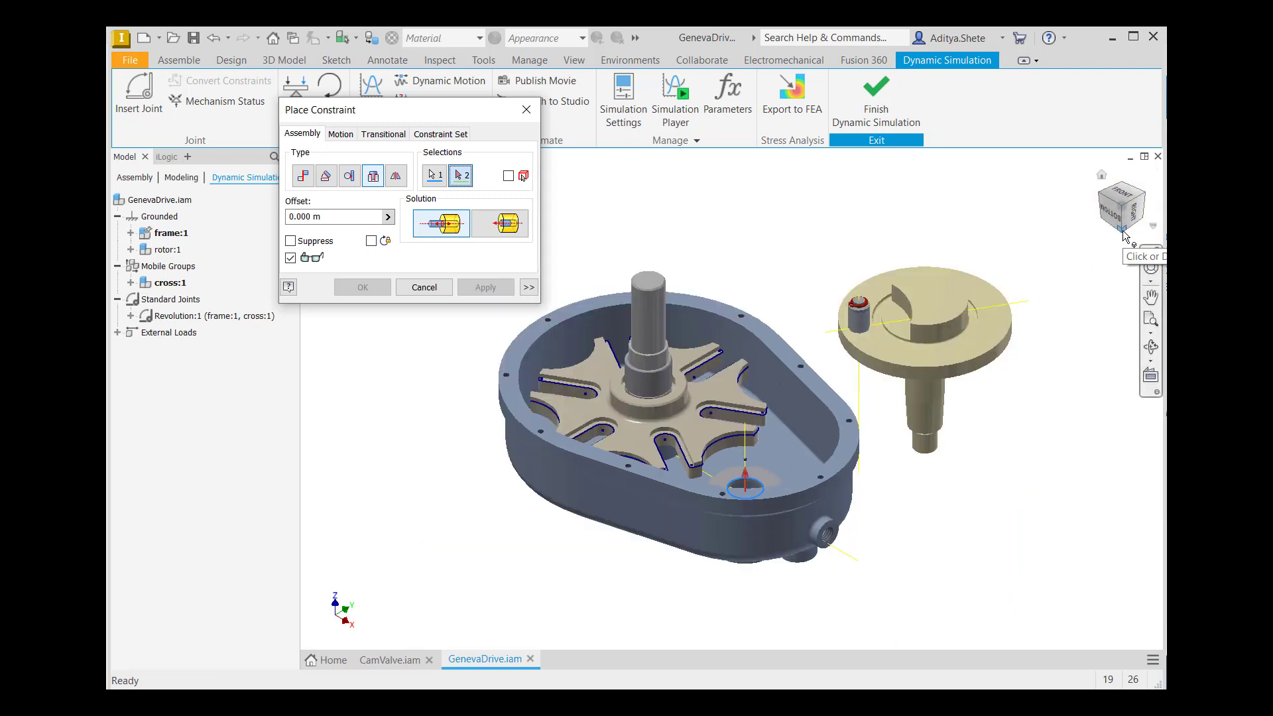
{"action": "left_click", "coordinate": [1122, 233]}
{"action": "scroll", "coordinate": [822, 332], "scroll_direction": "up", "scroll_amount": 5}
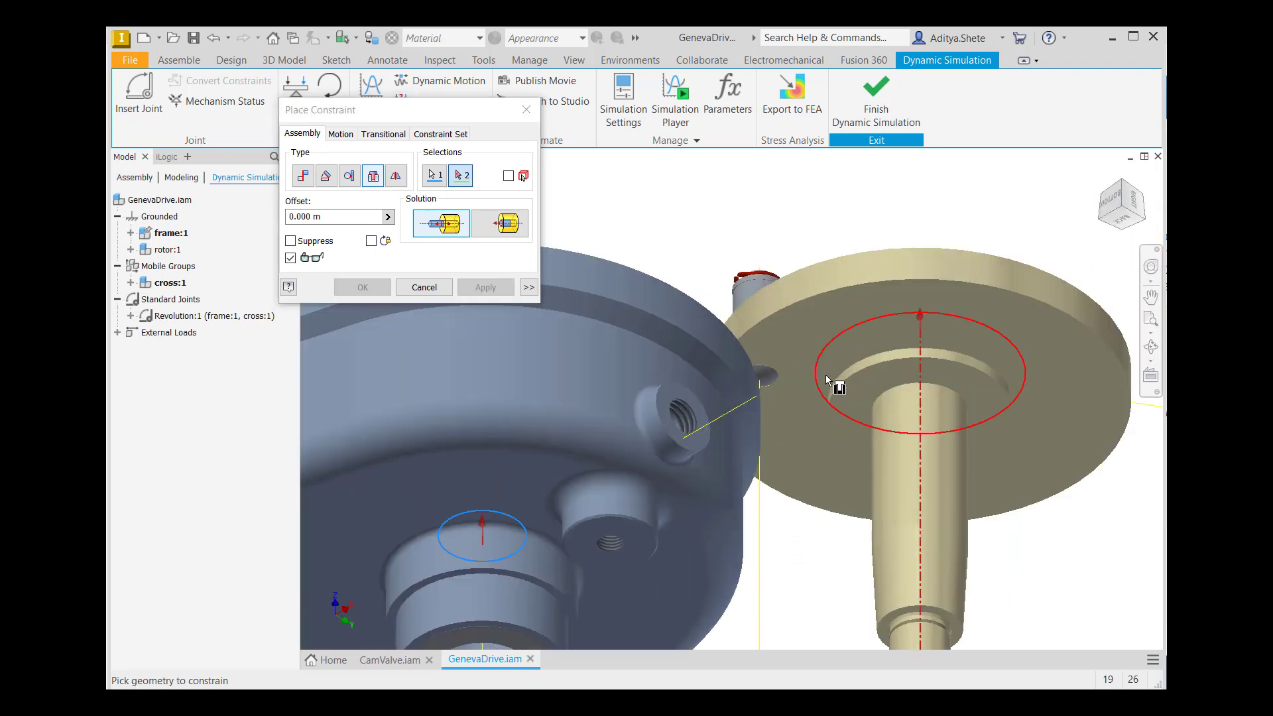
{"action": "left_click", "coordinate": [927, 388]}
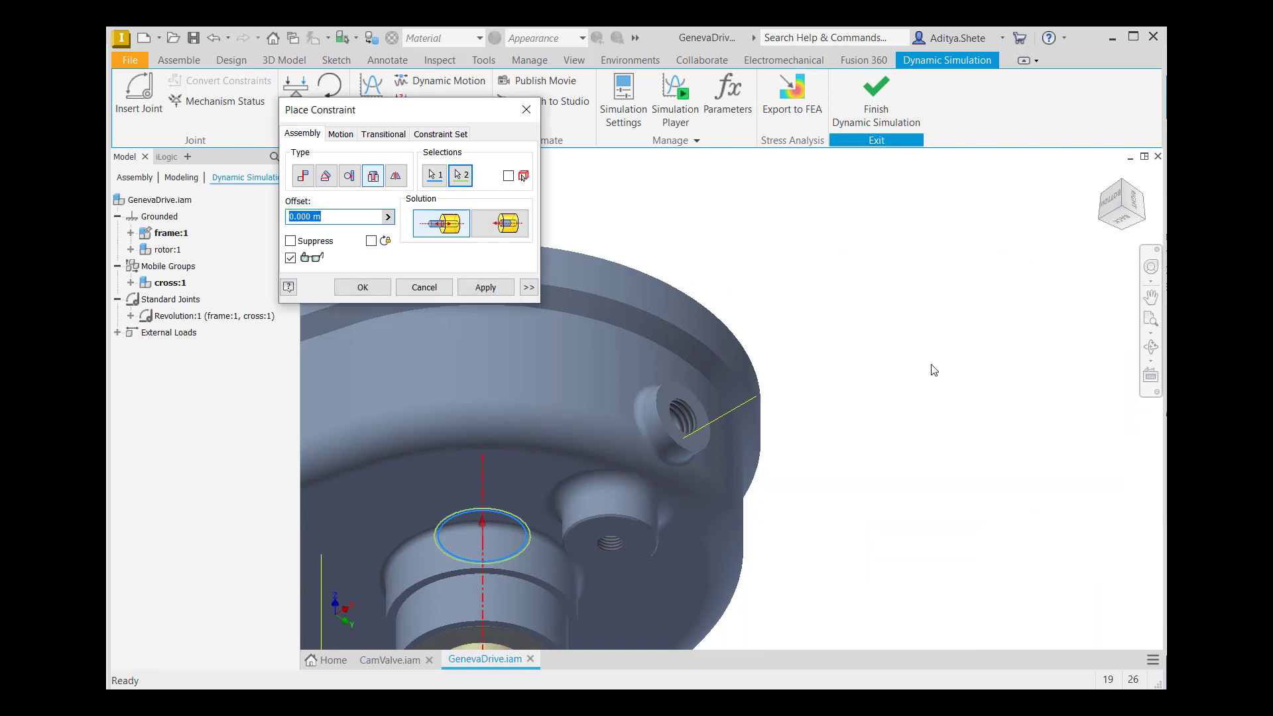
{"action": "left_click", "coordinate": [1100, 176]}
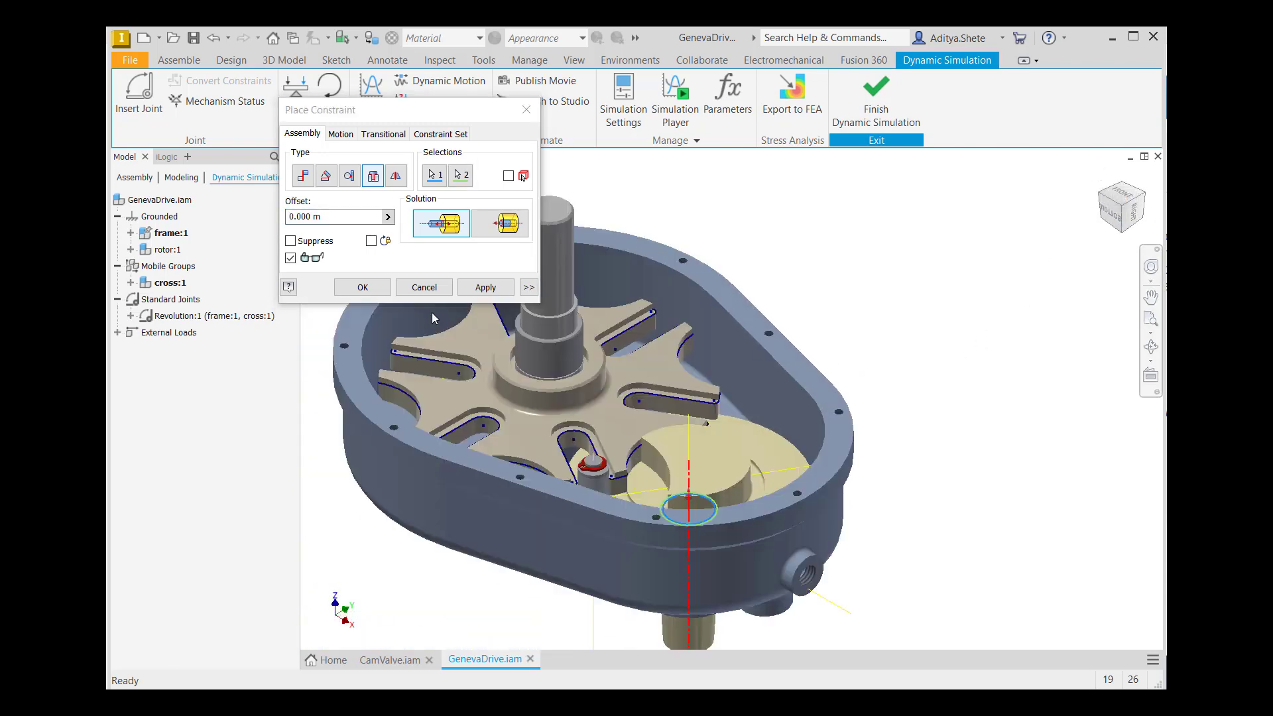
{"action": "left_click", "coordinate": [363, 289]}
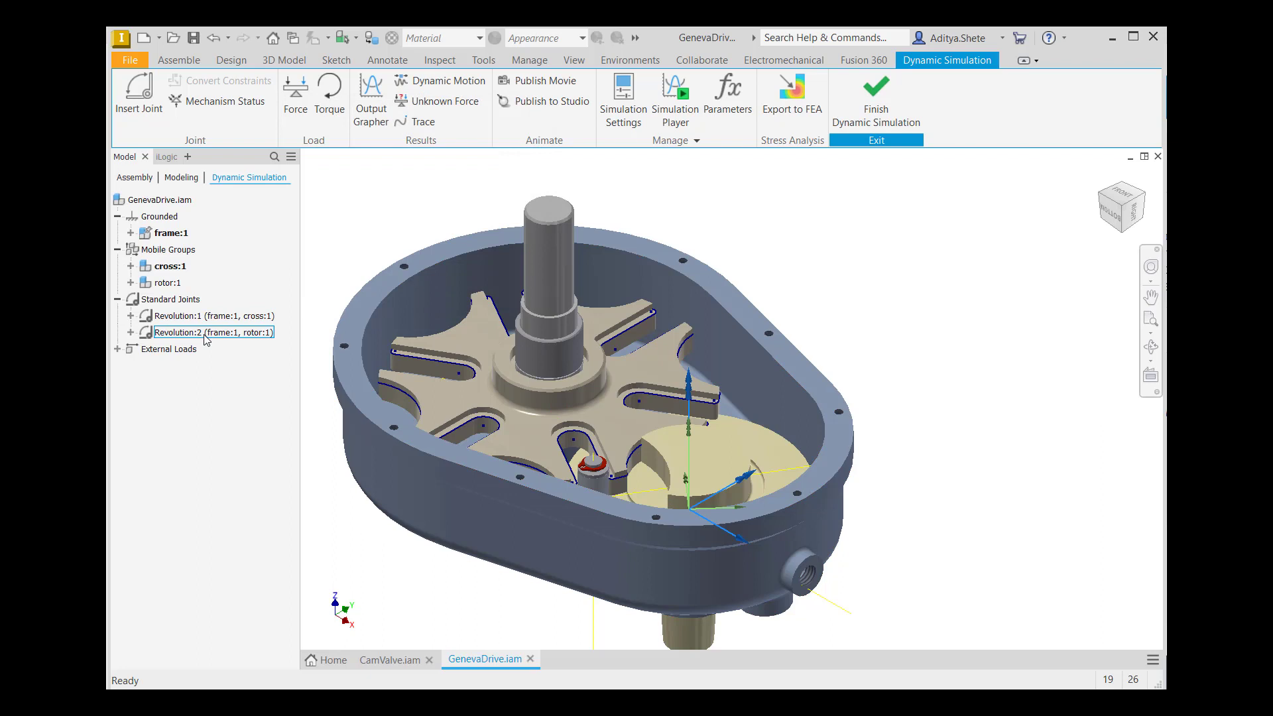
Open cross:1 in its own cross.iam tab, then return to GenevaDrive.iam and close the Simulation Player
{"action": "right_click", "coordinate": [178, 267]}
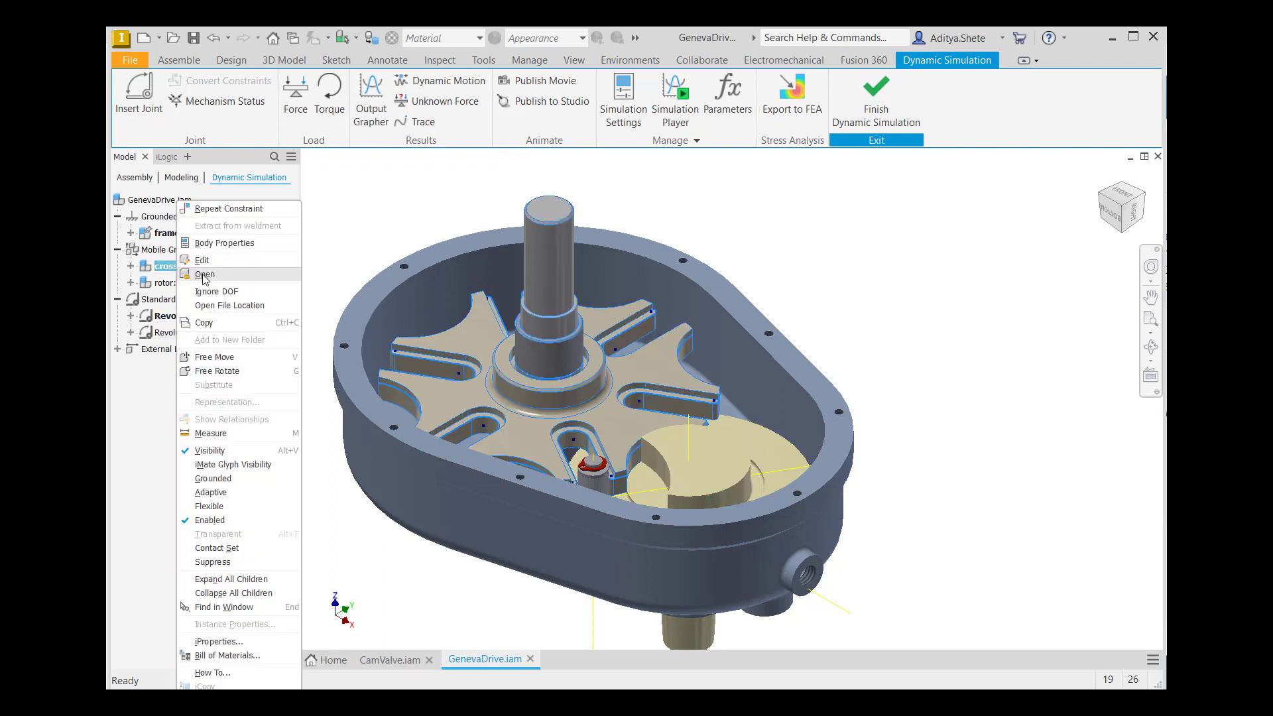
{"action": "left_click", "coordinate": [202, 279]}
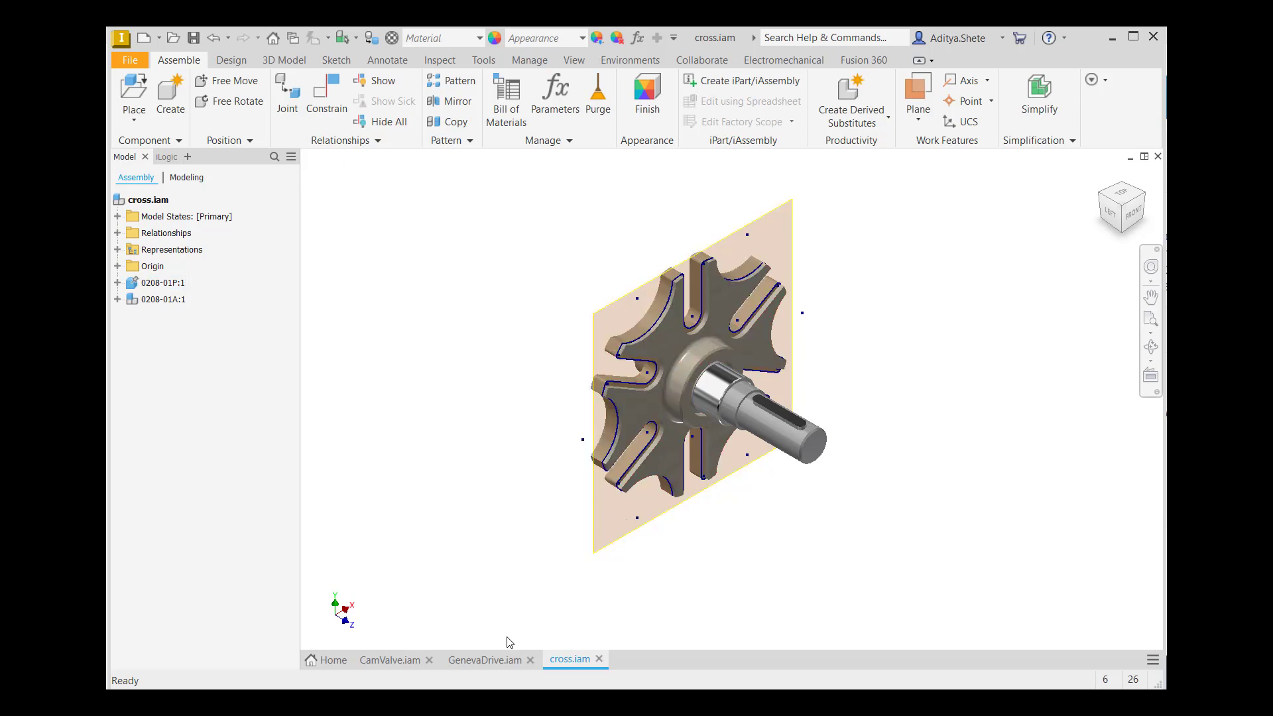
{"action": "left_click", "coordinate": [493, 661]}
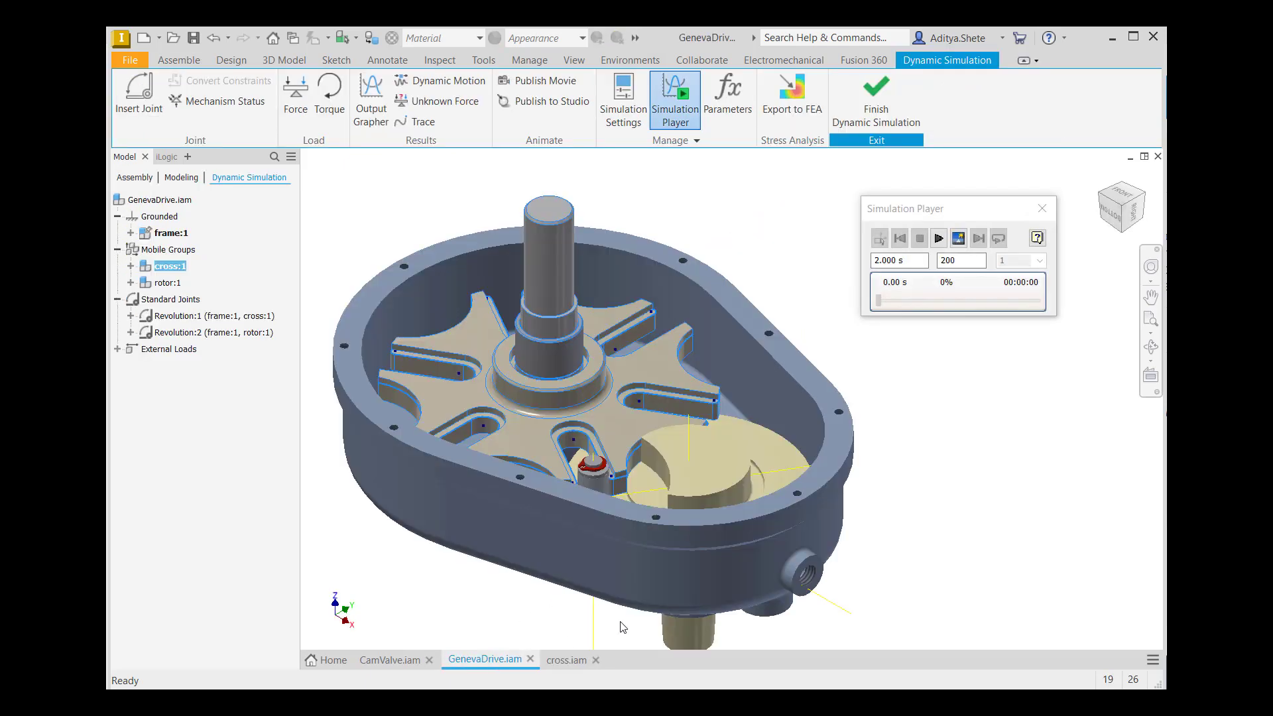
{"action": "left_click", "coordinate": [1042, 209]}
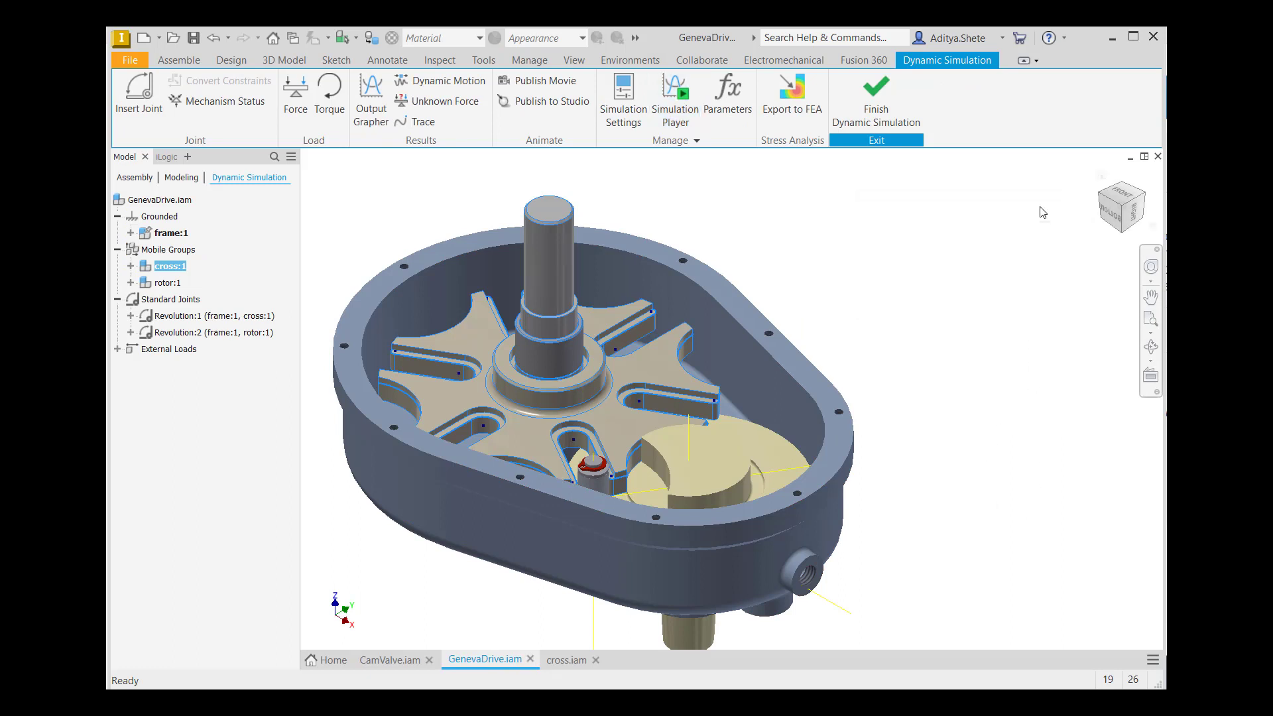
Insert a 2D Contact joint with the cam rim as Curve 1 and the pin circle as Curve 2
{"action": "left_click", "coordinate": [136, 99]}
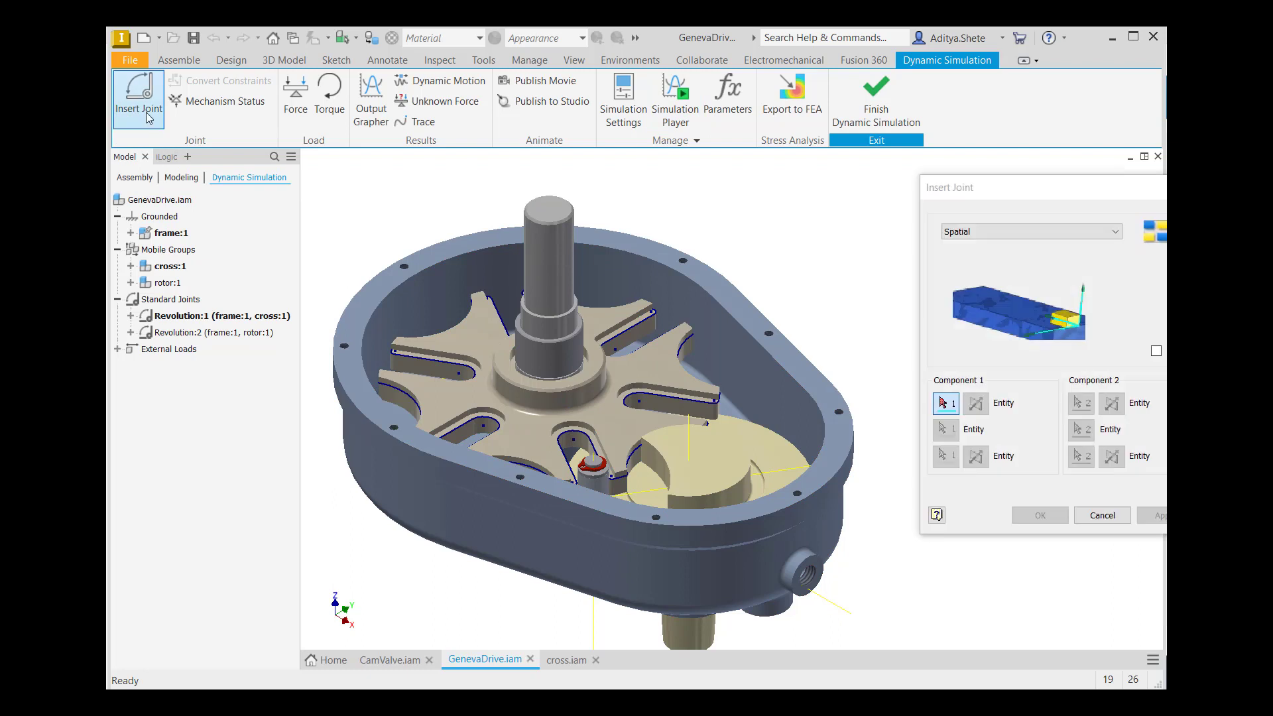
{"action": "left_click", "coordinate": [1115, 233]}
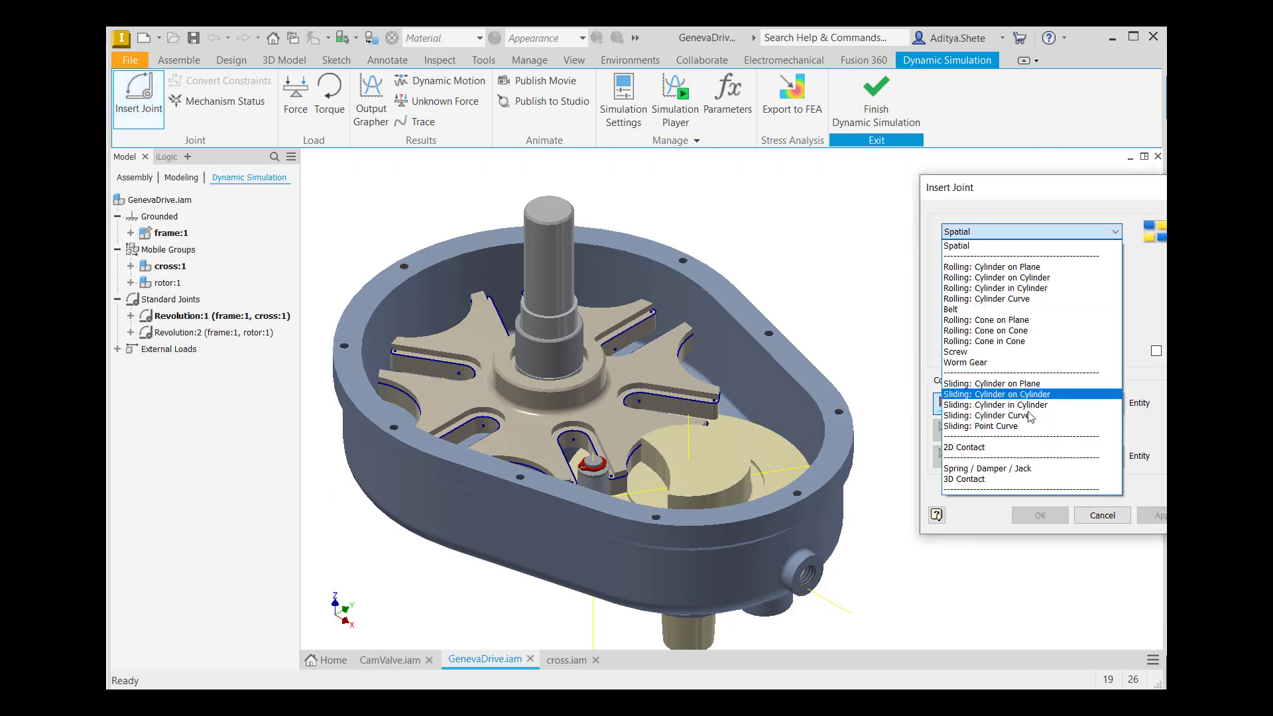
{"action": "left_click", "coordinate": [1020, 447]}
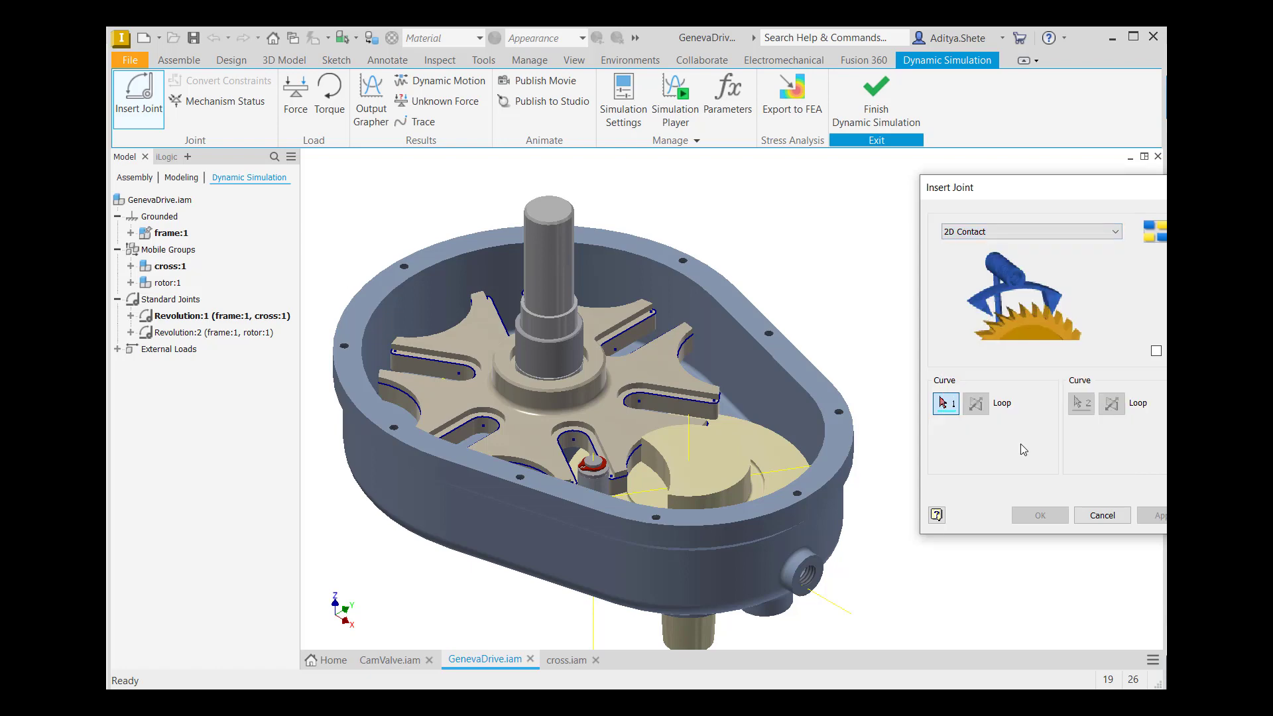
{"action": "scroll", "coordinate": [670, 438], "scroll_direction": "down", "scroll_amount": 6}
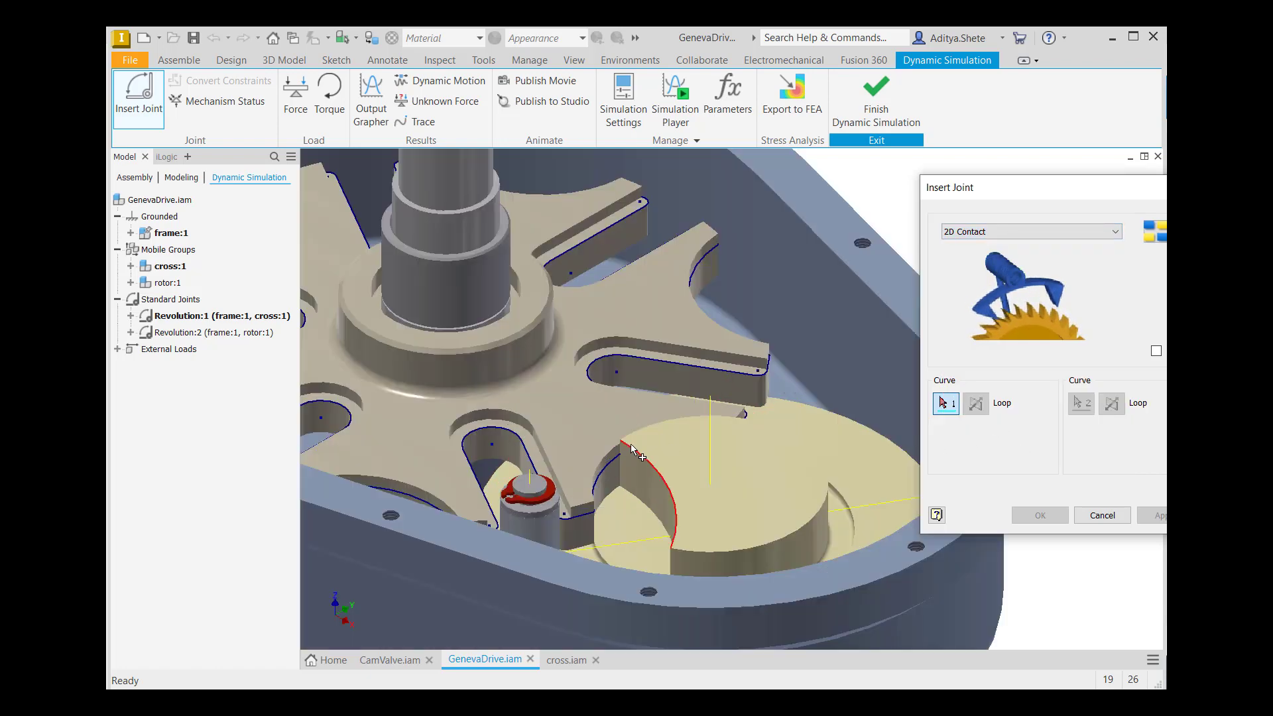
{"action": "left_click", "coordinate": [615, 497]}
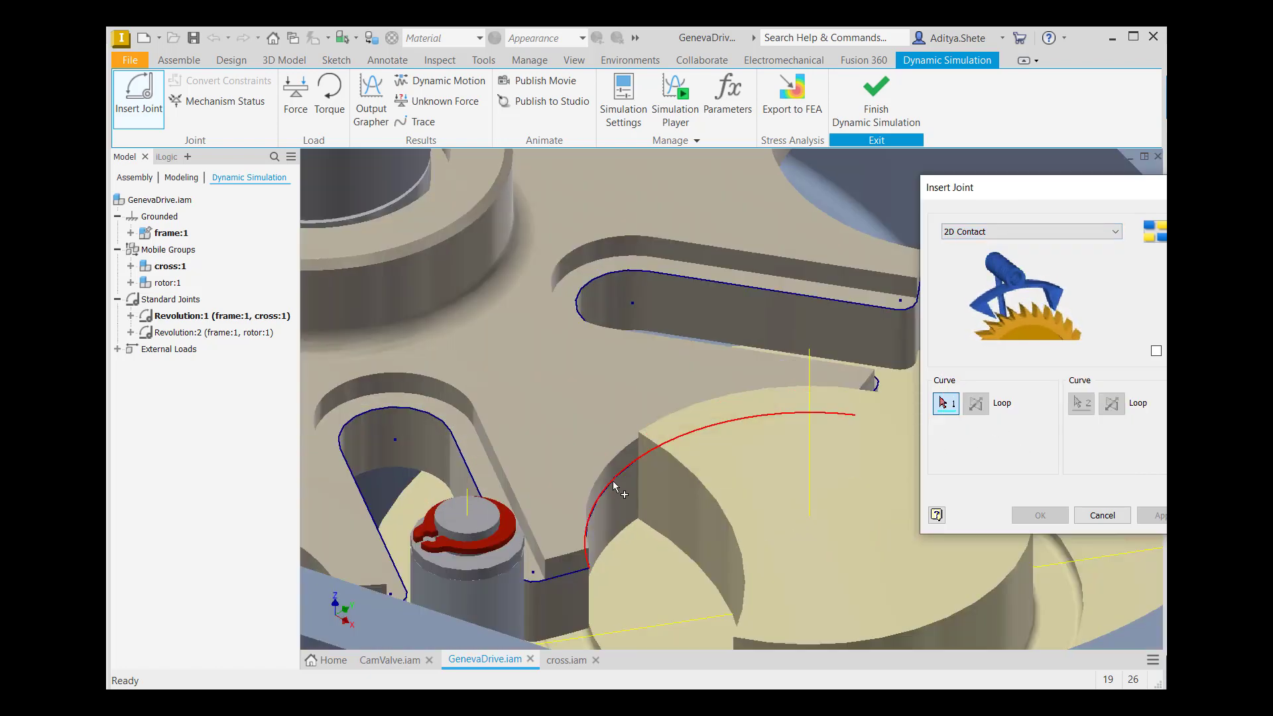
{"action": "scroll", "coordinate": [631, 480], "scroll_direction": "up", "scroll_amount": 5}
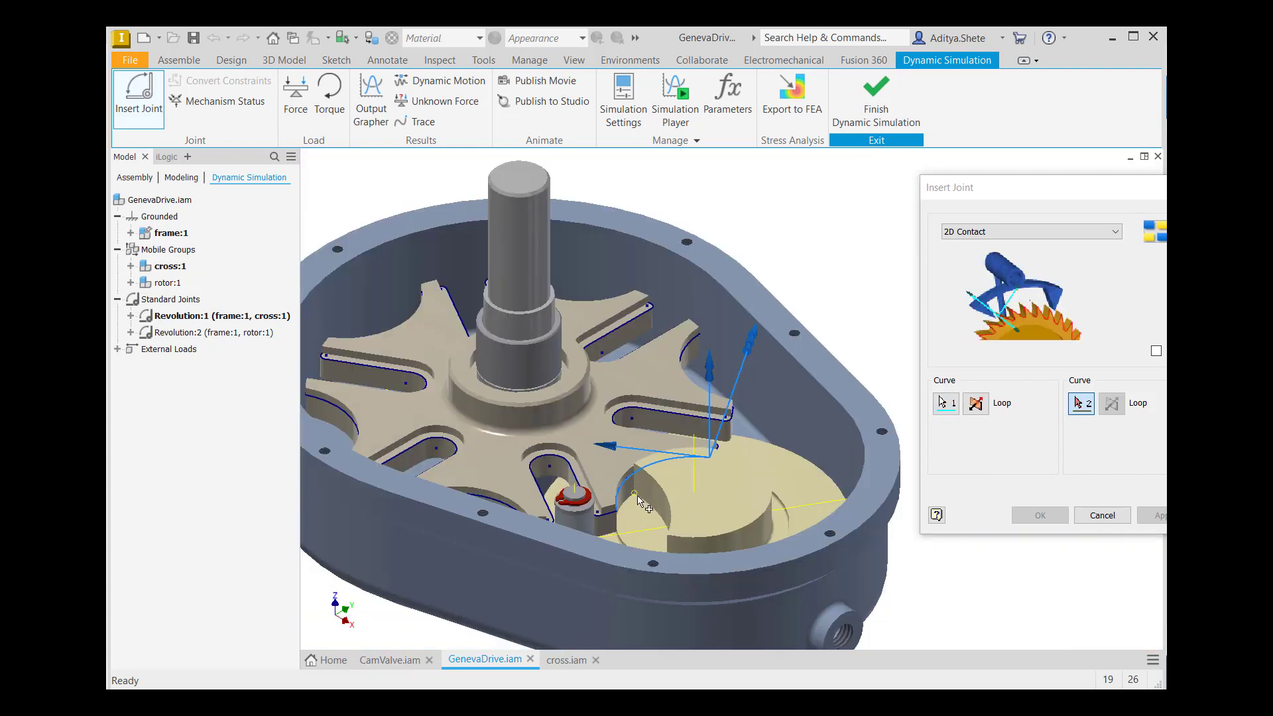
{"action": "scroll", "coordinate": [633, 482], "scroll_direction": "up", "scroll_amount": 3}
{"action": "middle_click_drag", "start_coordinate": [633, 494], "coordinate": [637, 511], "text": "shift"}
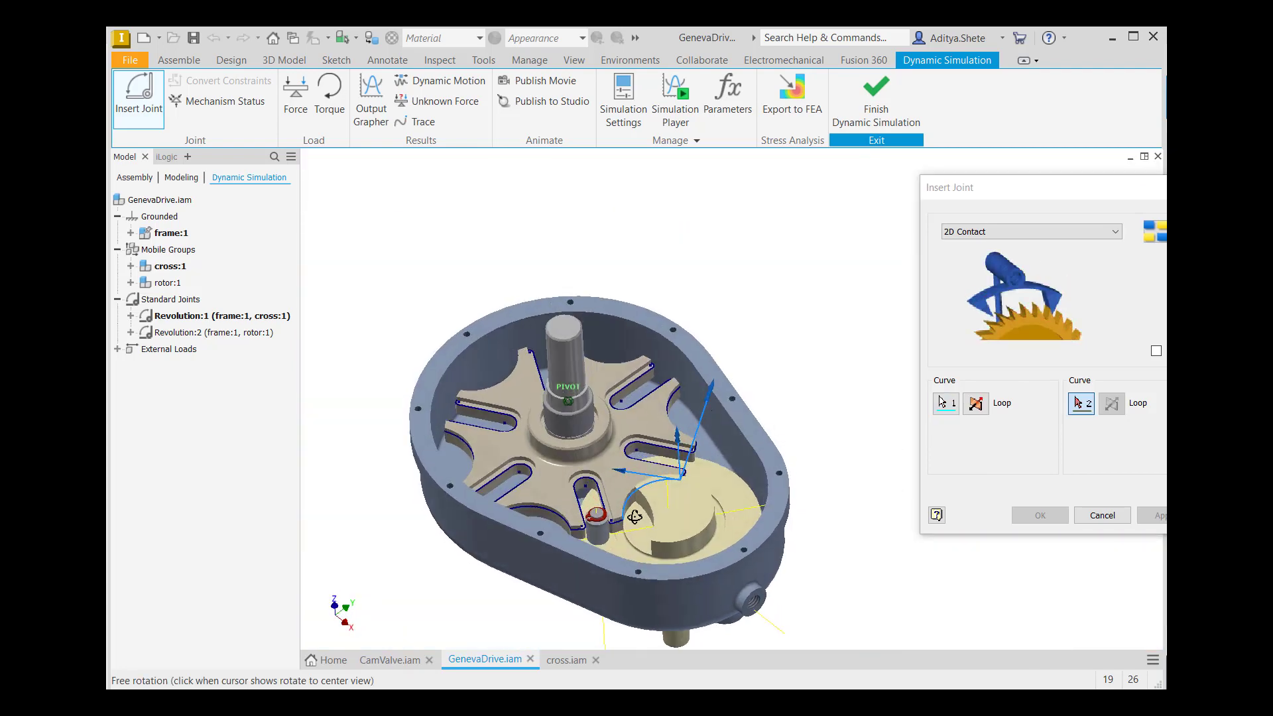
{"action": "scroll", "coordinate": [600, 520], "scroll_direction": "down", "scroll_amount": 5}
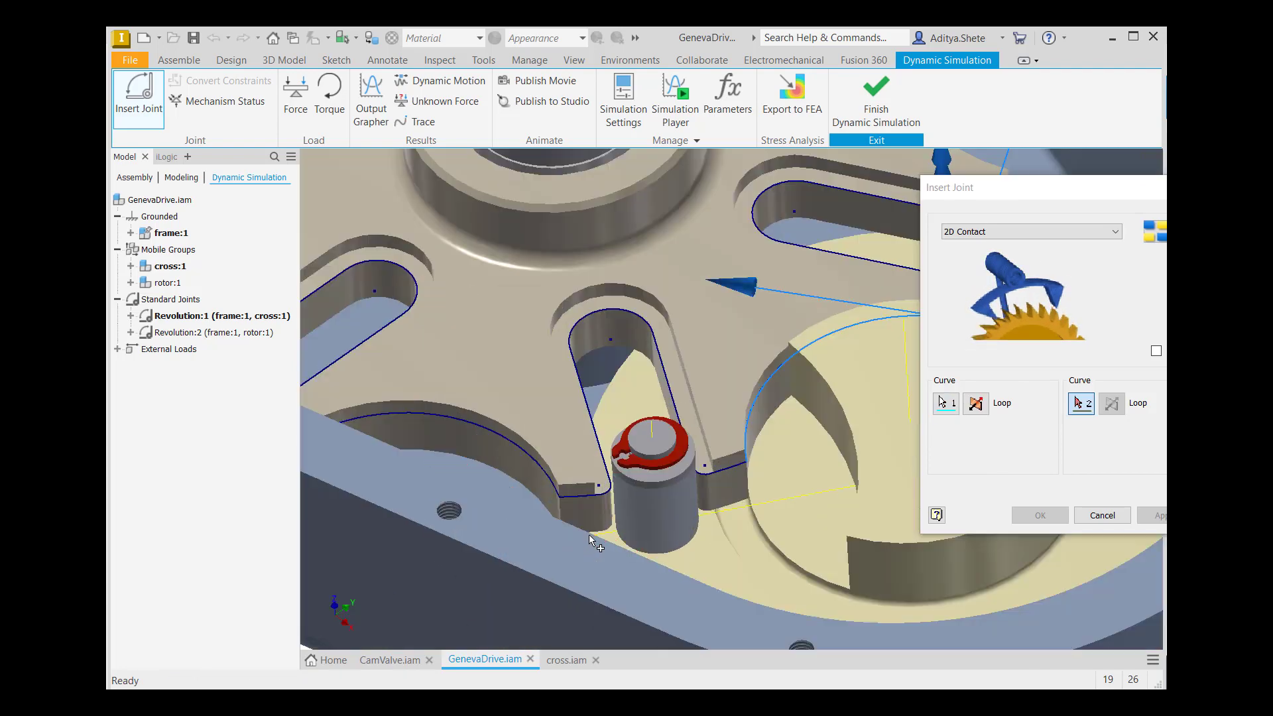
{"action": "left_click", "coordinate": [686, 552]}
{"action": "scroll", "coordinate": [717, 539], "scroll_direction": "up", "scroll_amount": 5}
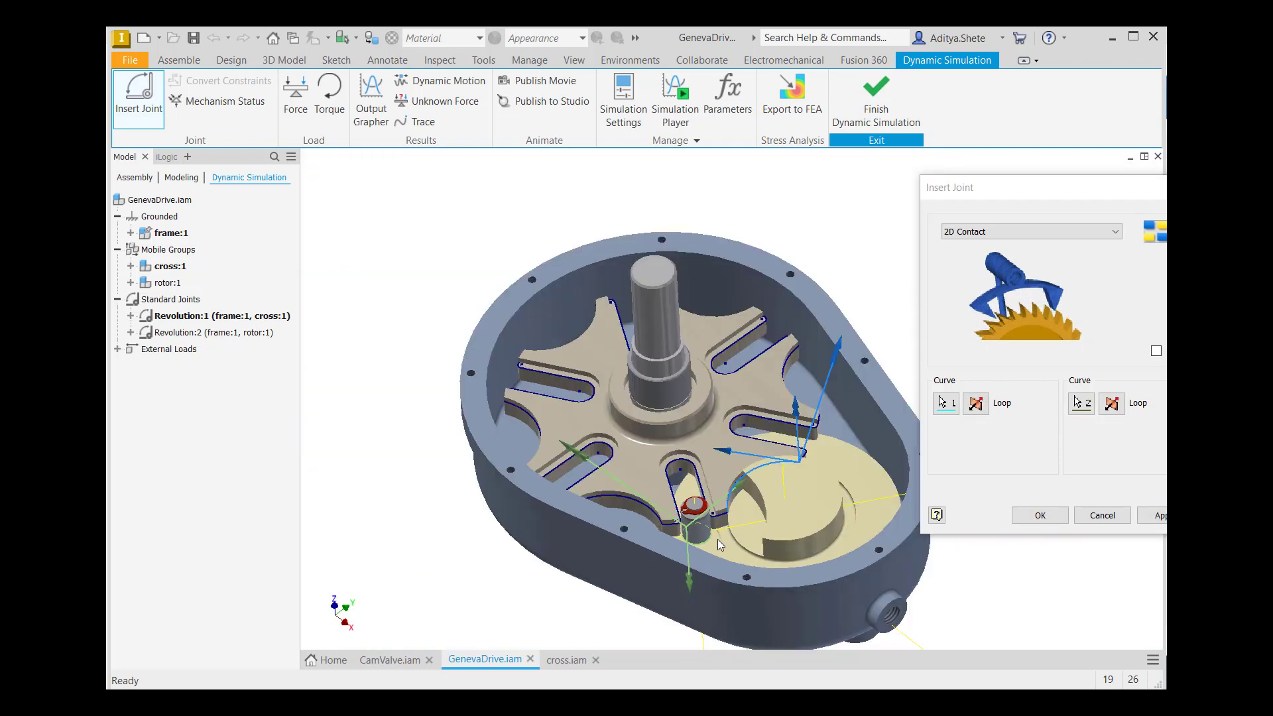
{"action": "left_click", "coordinate": [1038, 515]}
{"action": "scroll", "coordinate": [837, 439], "scroll_direction": "up", "scroll_amount": 3}
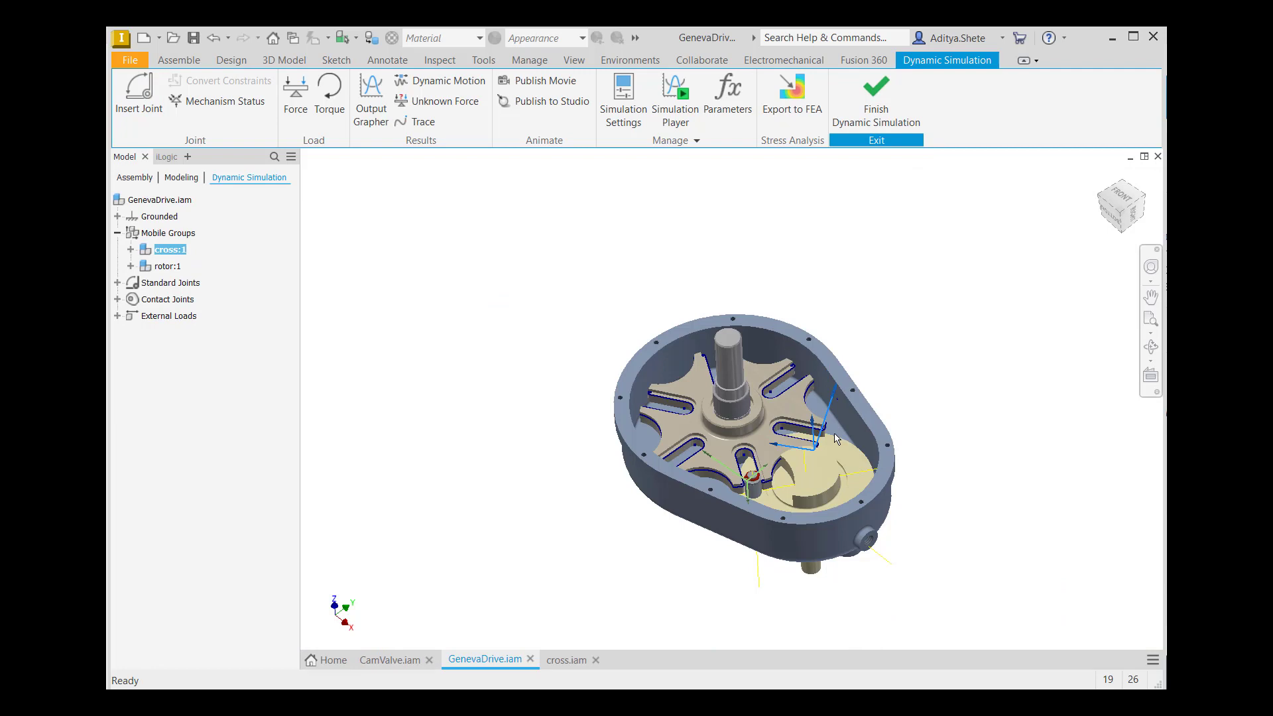
{"action": "scroll", "coordinate": [835, 438], "scroll_direction": "down", "scroll_amount": 3}
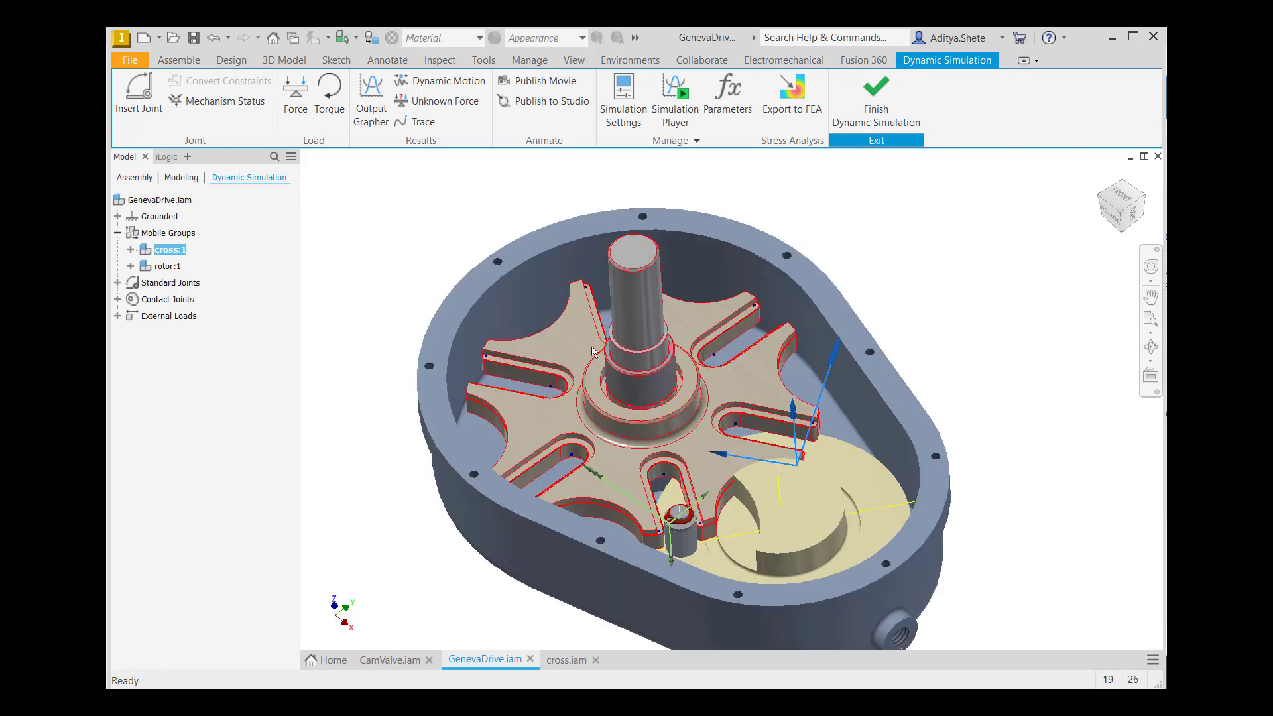
Invert the normal of the 2D Contact:3 joint and confirm its properties
{"action": "left_click", "coordinate": [118, 299]}
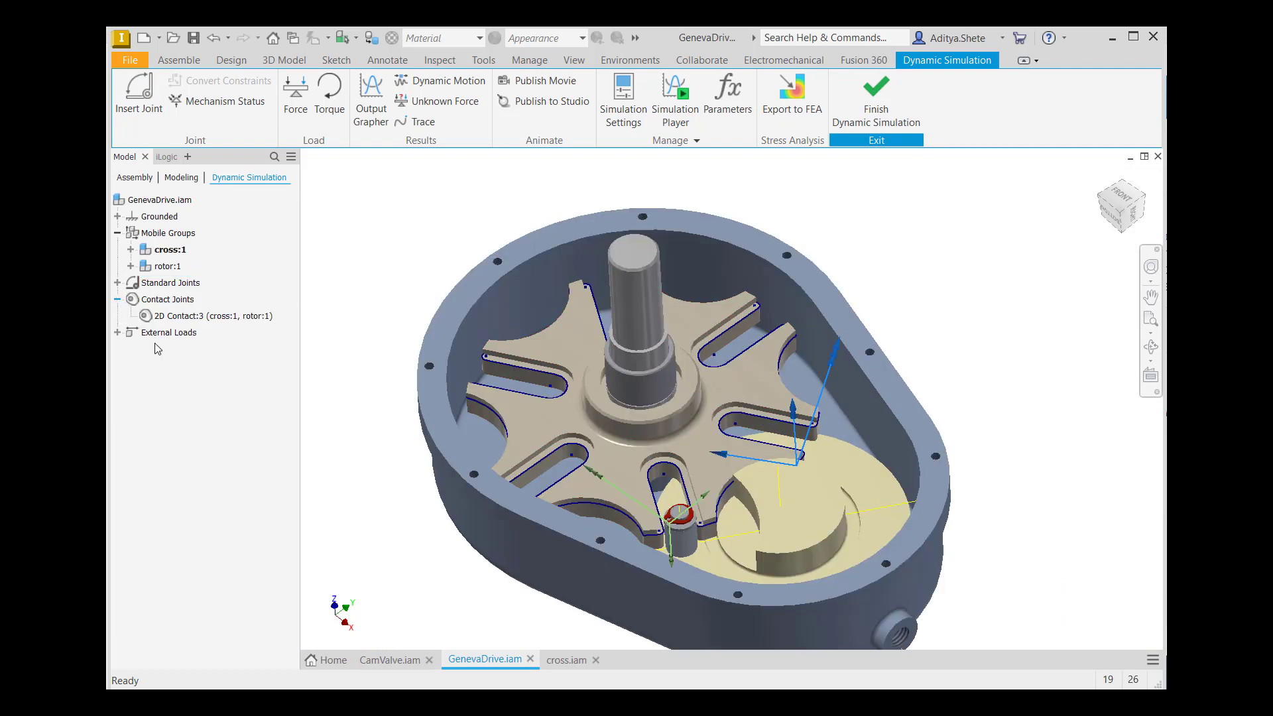
{"action": "right_click", "coordinate": [190, 317]}
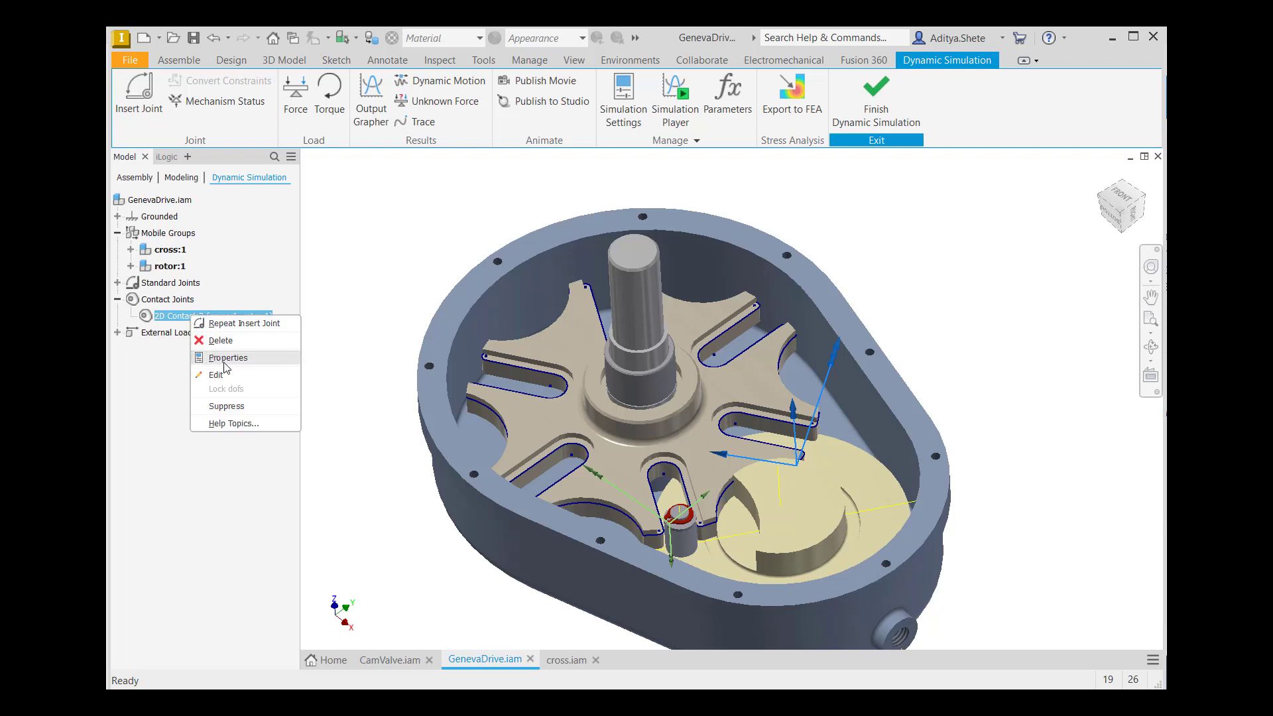
{"action": "left_click", "coordinate": [226, 361]}
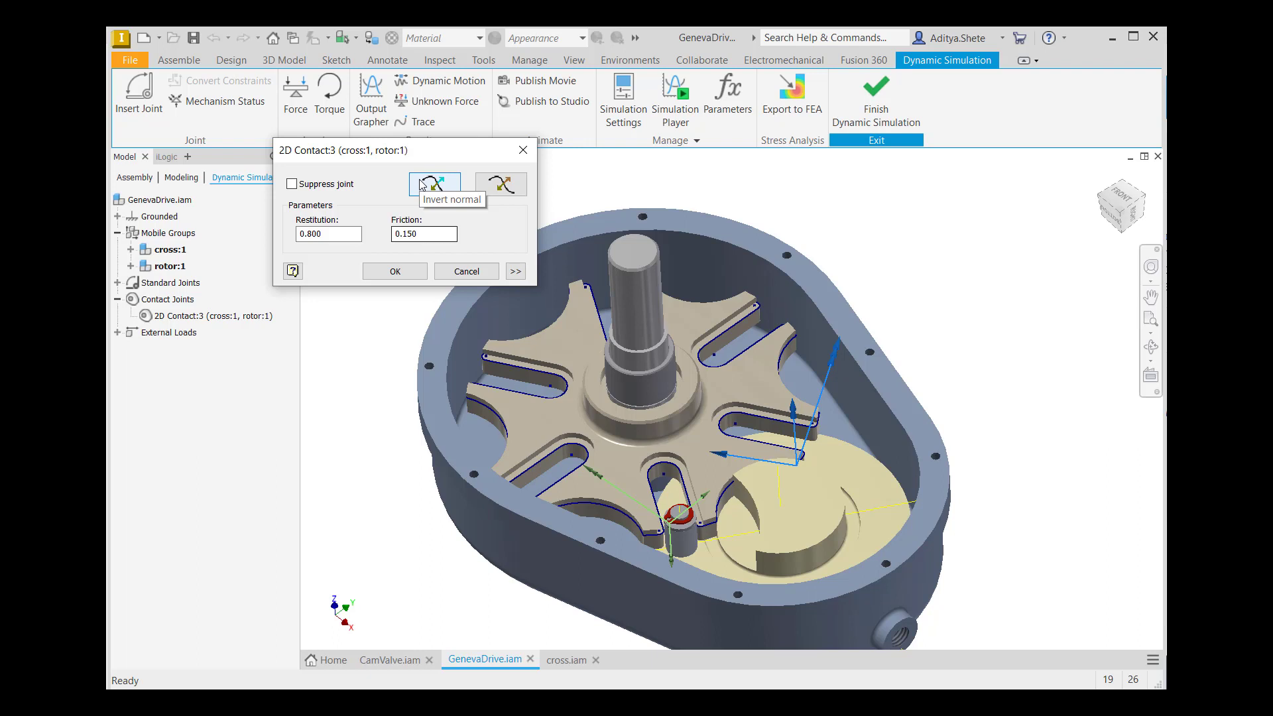
{"action": "left_click", "coordinate": [423, 187]}
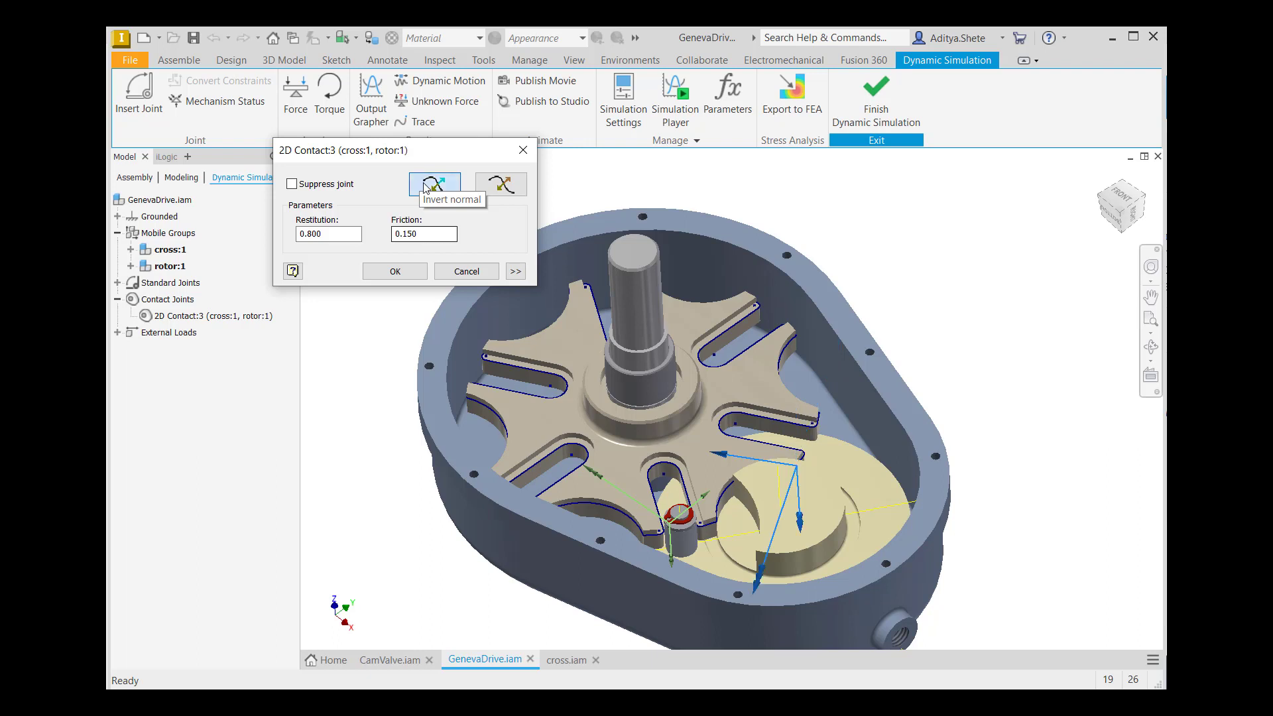
{"action": "left_click", "coordinate": [395, 272]}
{"action": "scroll", "coordinate": [621, 306], "scroll_direction": "down", "scroll_amount": 2}
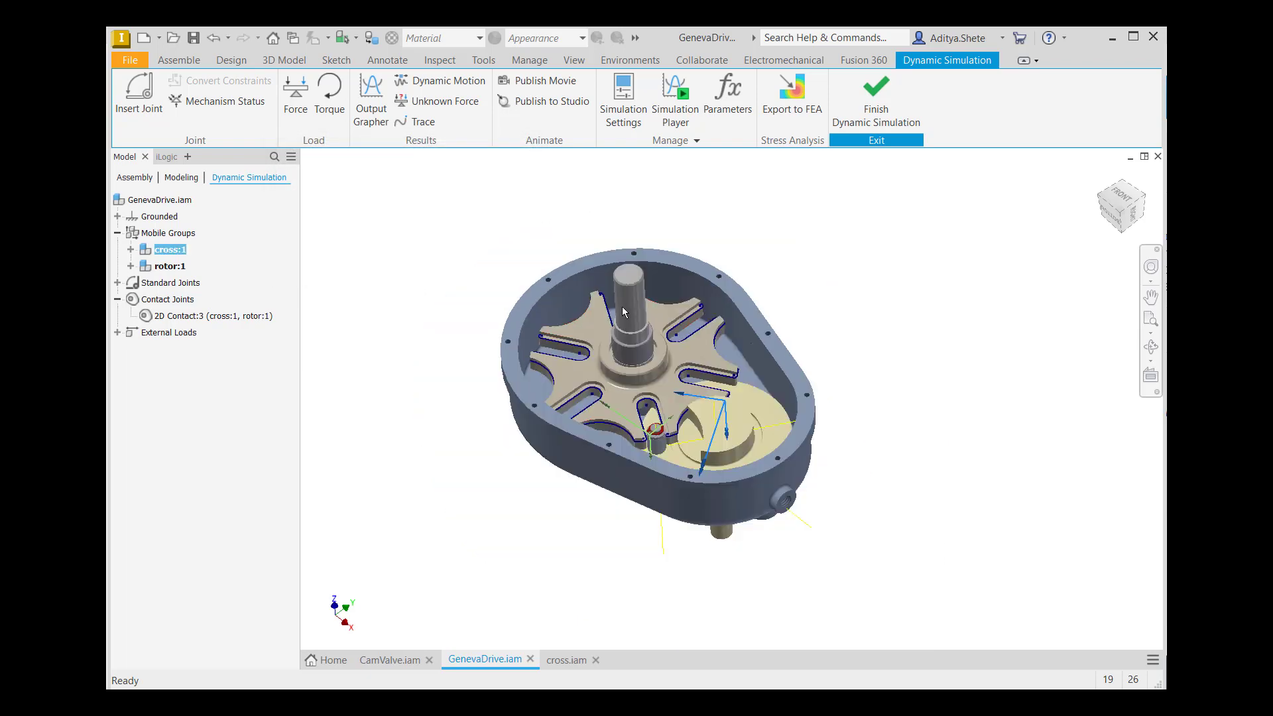
{"action": "scroll", "coordinate": [622, 306], "scroll_direction": "up", "scroll_amount": 3}
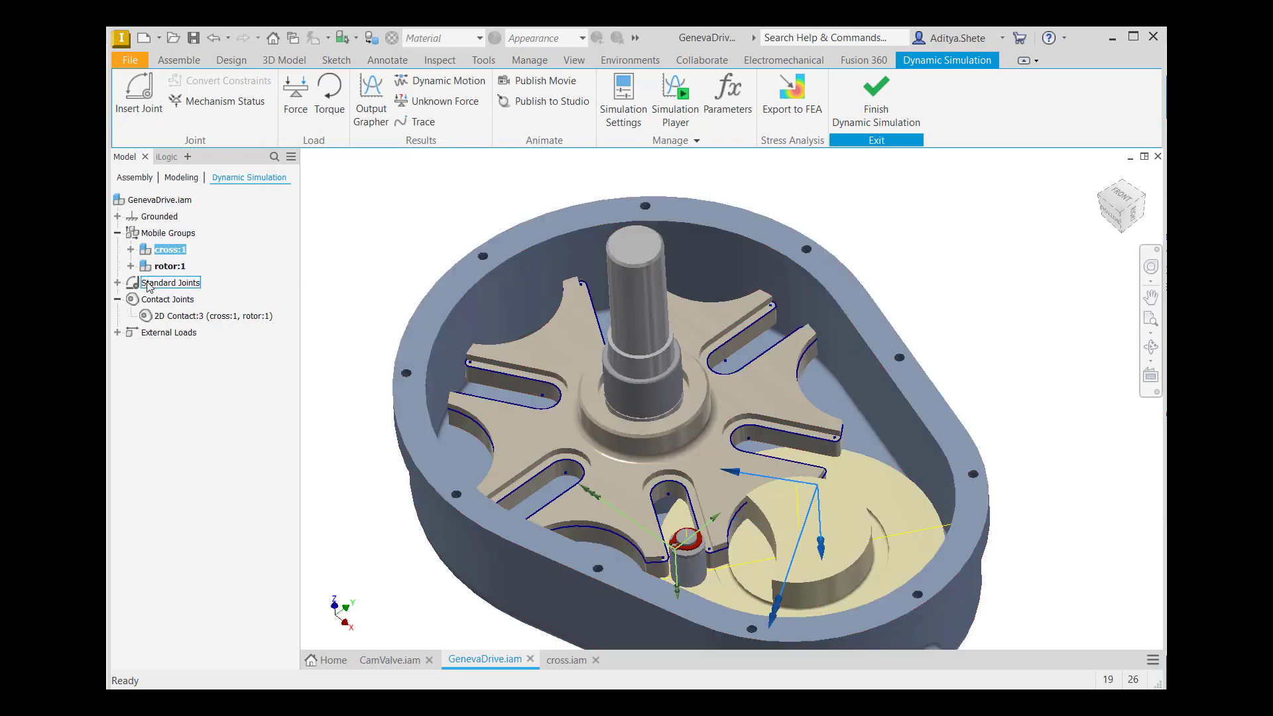
Expand Standard Joints and open the Revolution:2 joint's properties
{"action": "left_click", "coordinate": [118, 283]}
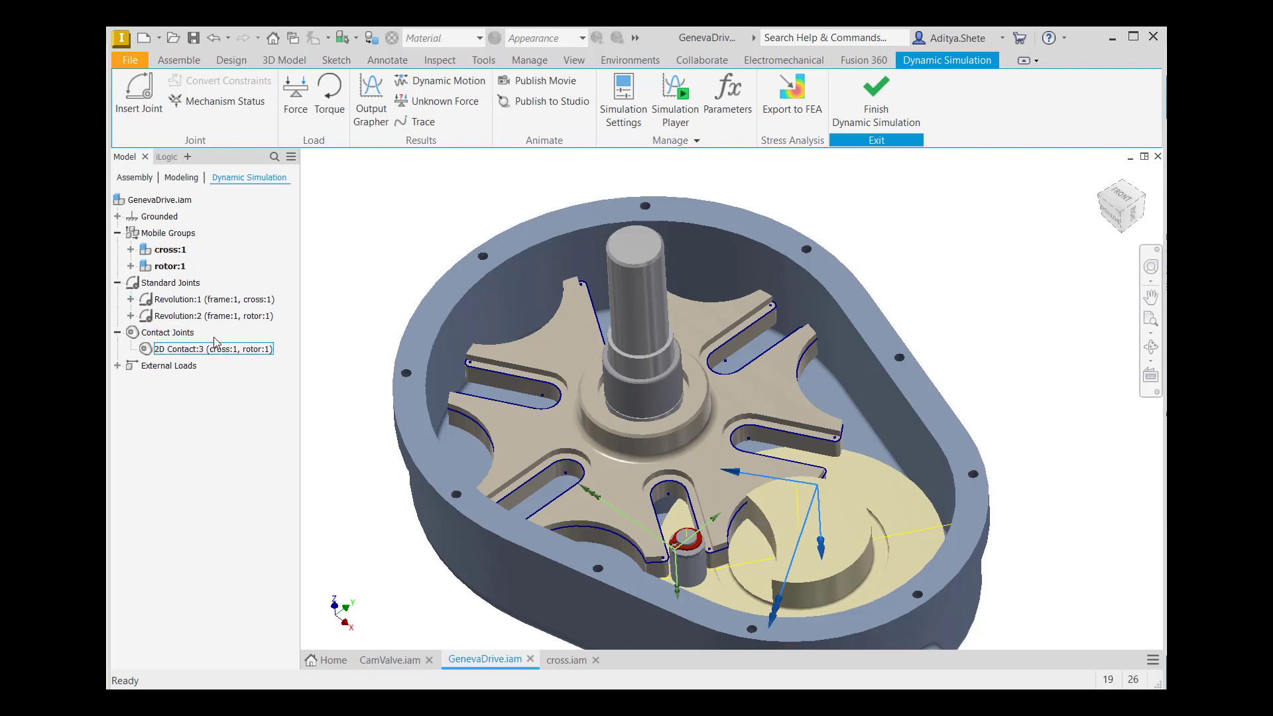
{"action": "right_click", "coordinate": [197, 319]}
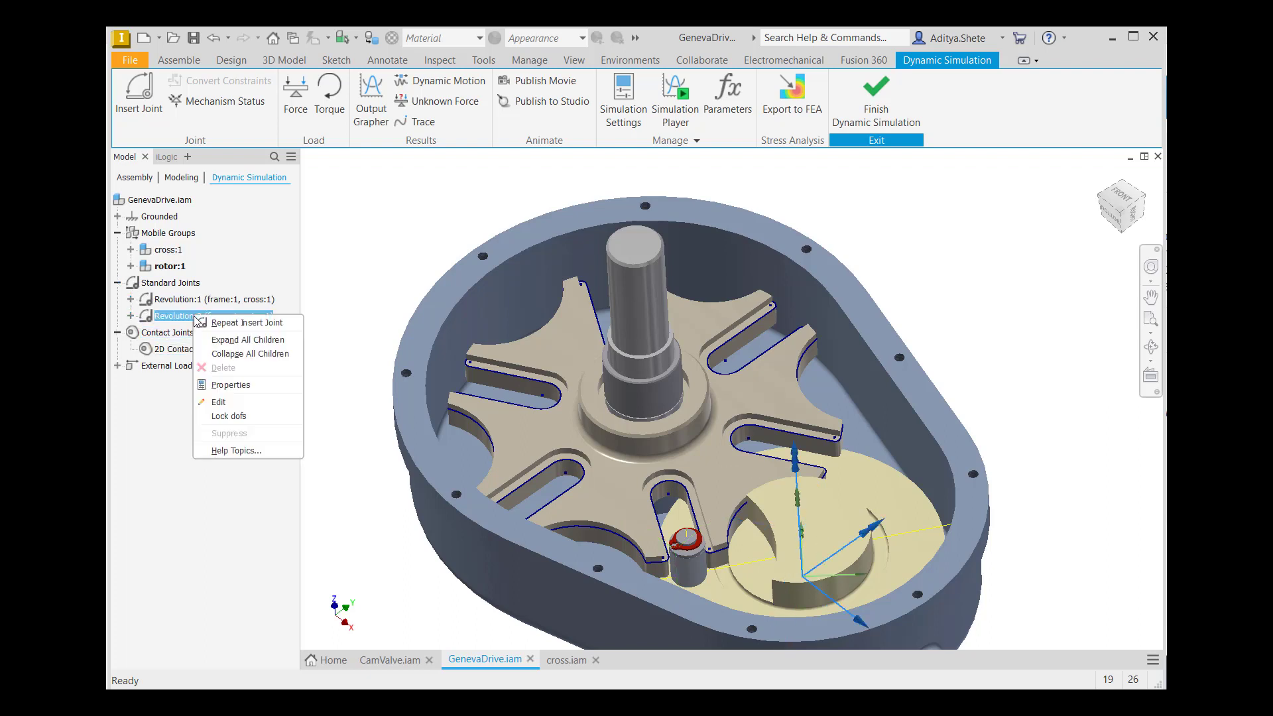
{"action": "left_click", "coordinate": [237, 387]}
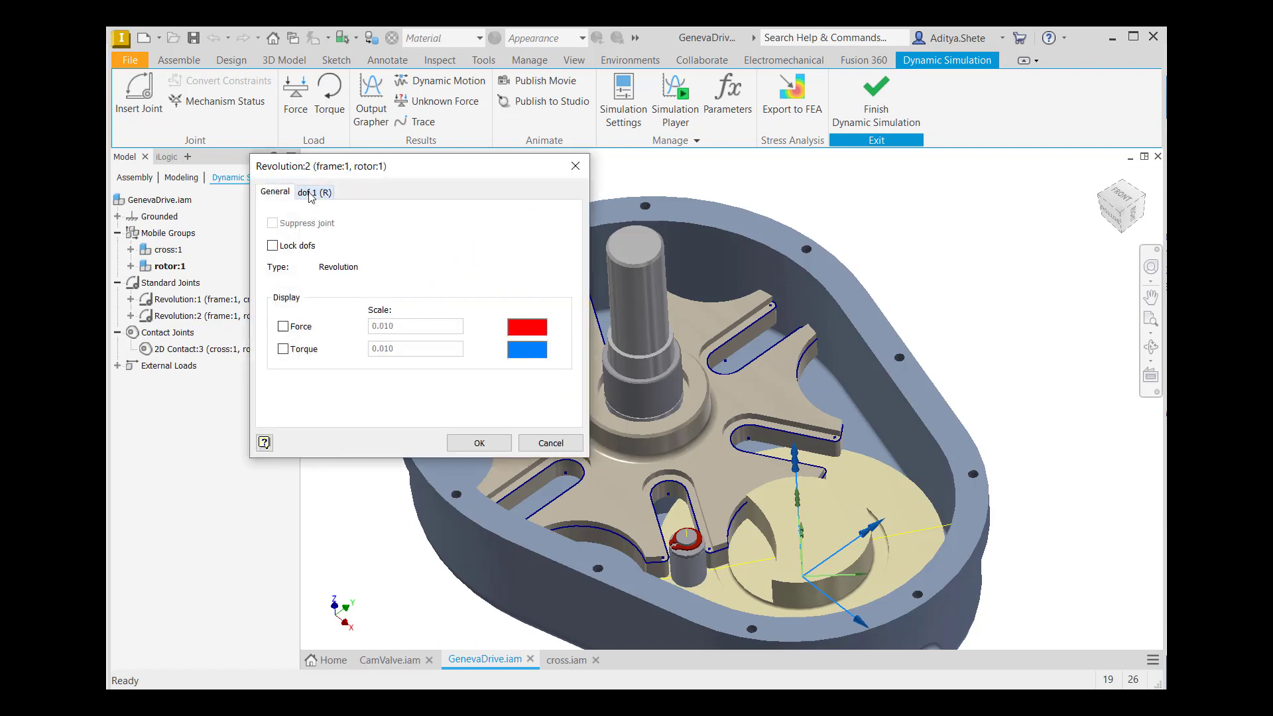
Change the Revolution:2 joint's initial position from 48.33 deg to 60 deg
{"action": "left_click", "coordinate": [309, 194]}
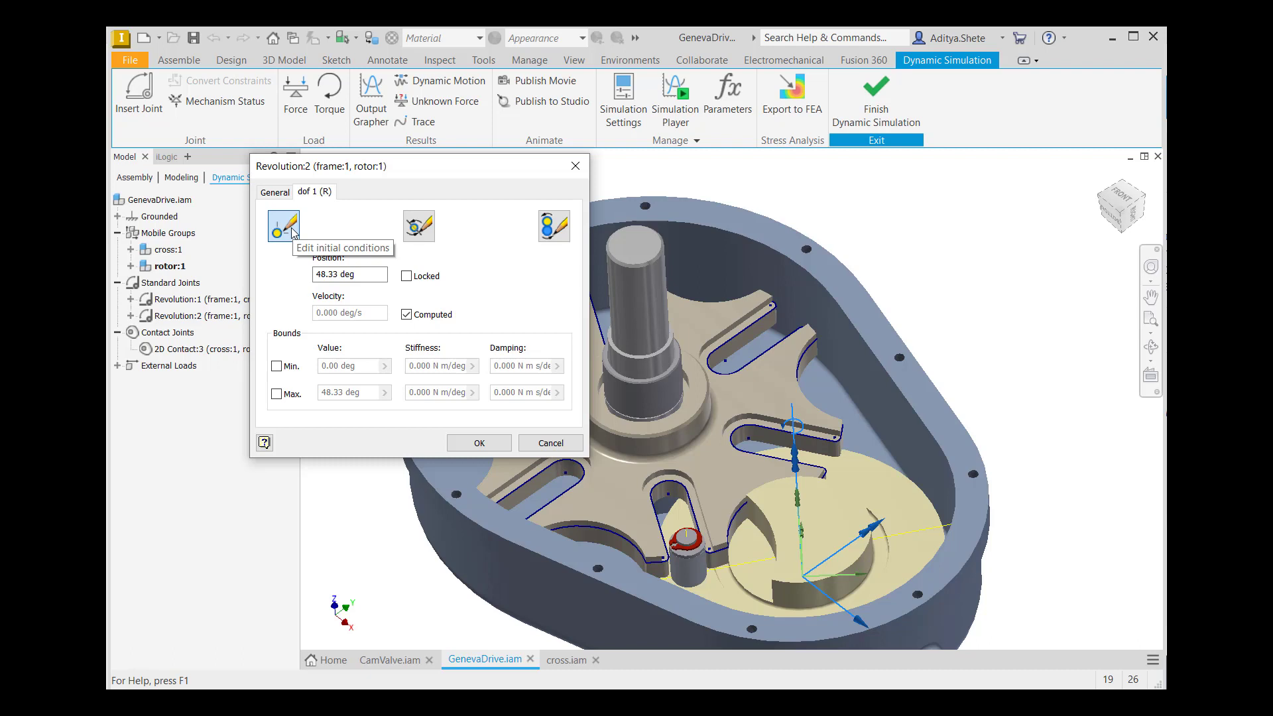
{"action": "left_click", "coordinate": [351, 274]}
{"action": "double_click", "coordinate": [360, 274]}
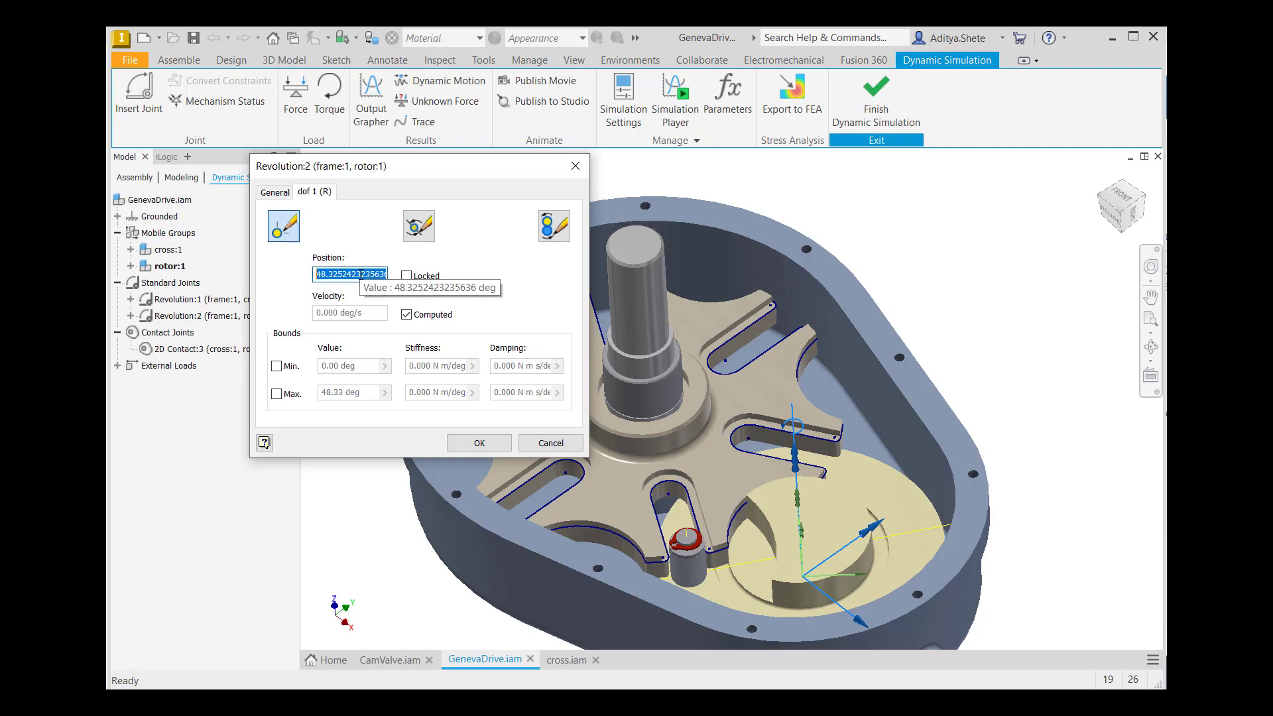
{"action": "type", "text": "60"}
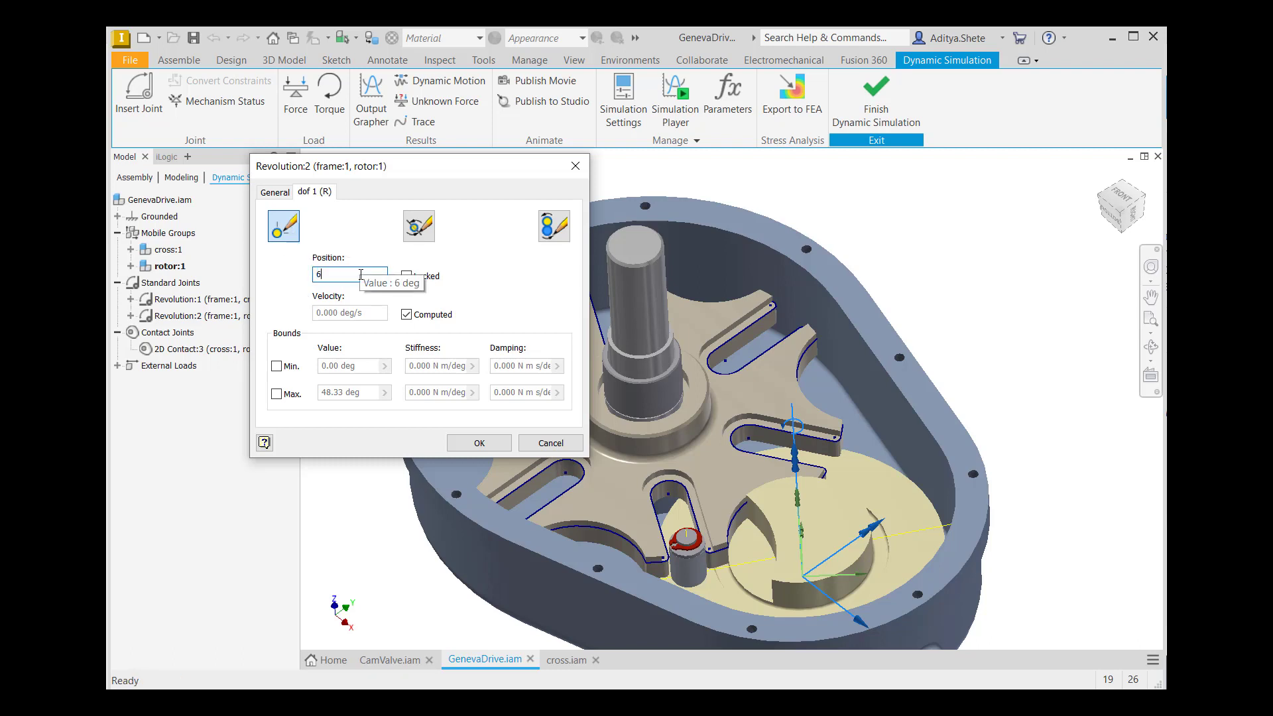
{"action": "left_click", "coordinate": [478, 443]}
{"action": "scroll", "coordinate": [665, 369], "scroll_direction": "down", "scroll_amount": 2}
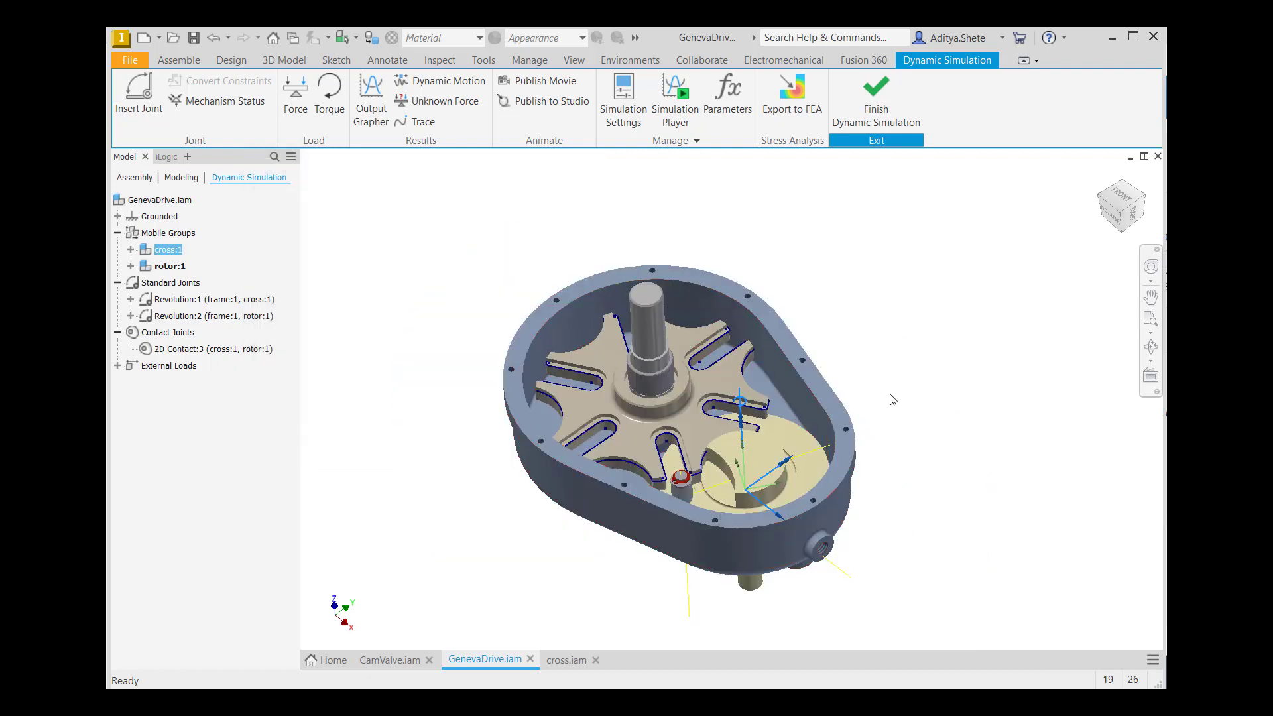
Add 2D Contact:4 between the cross and the rotor, using the wheel rim as Curve 2
{"action": "left_click", "coordinate": [147, 100]}
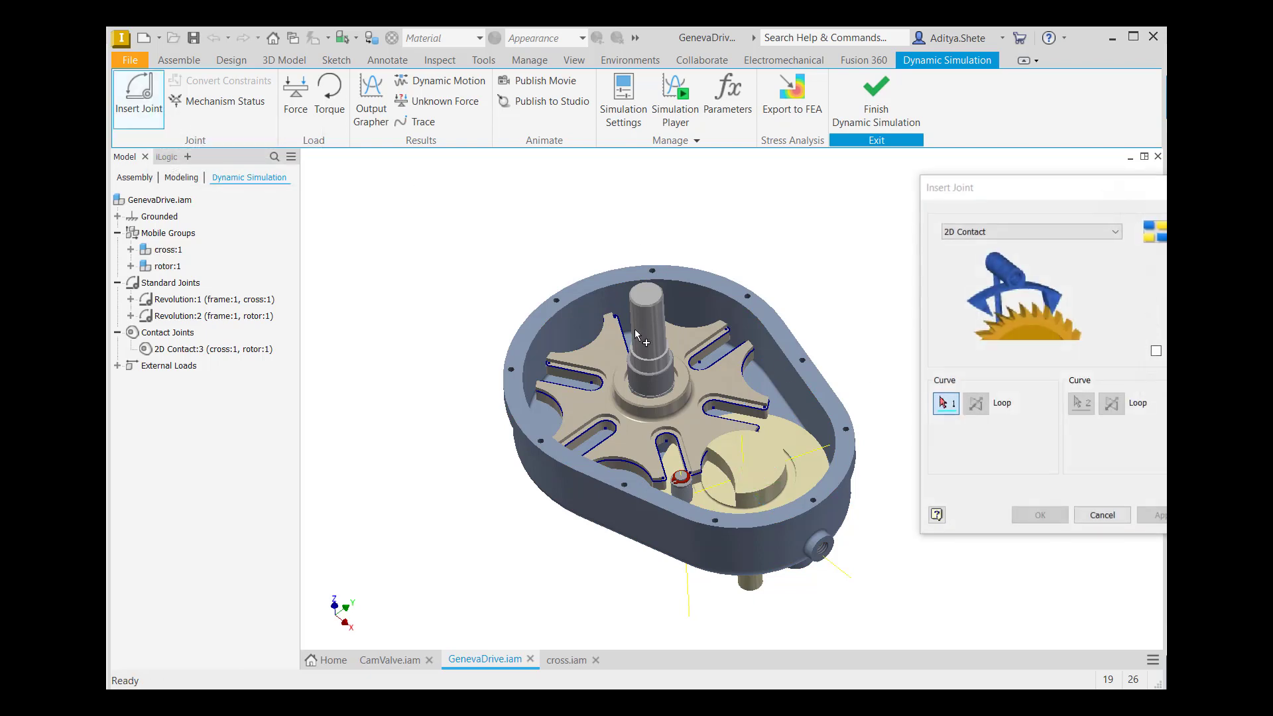
{"action": "left_click", "coordinate": [1116, 232]}
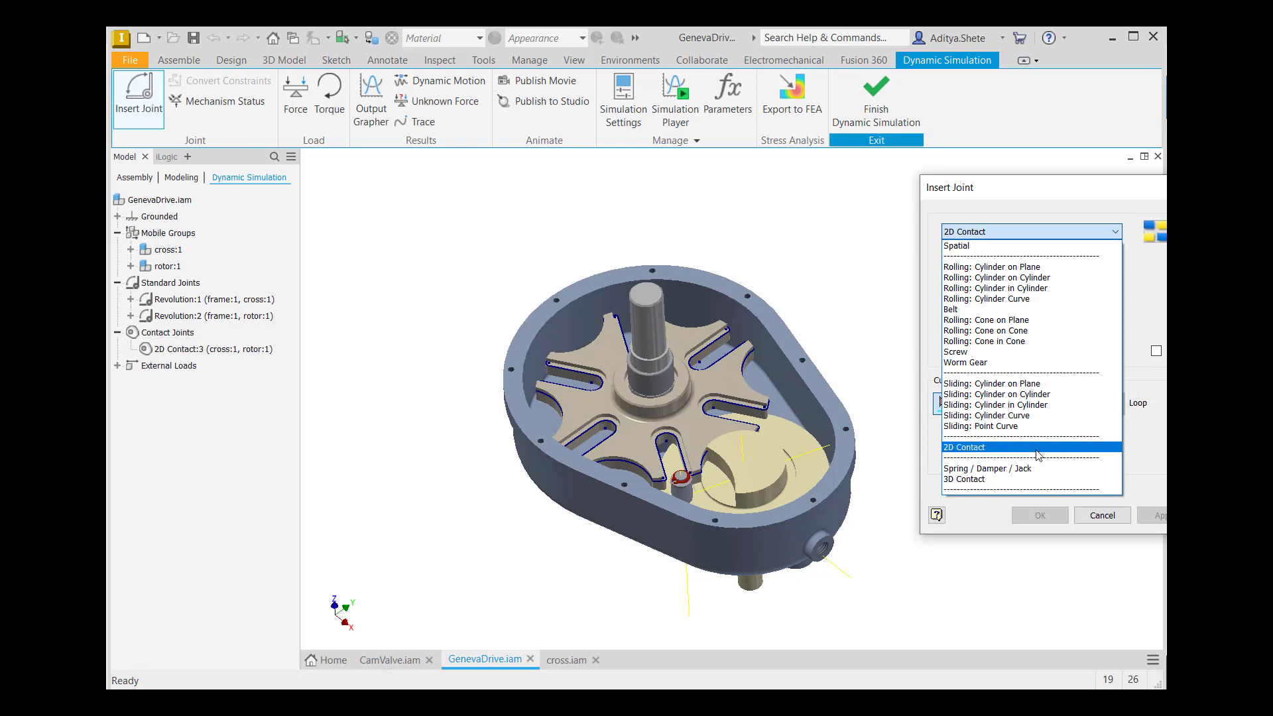
{"action": "left_click", "coordinate": [1038, 452]}
{"action": "scroll", "coordinate": [704, 482], "scroll_direction": "down", "scroll_amount": 3}
{"action": "scroll", "coordinate": [704, 482], "scroll_direction": "up", "scroll_amount": 4}
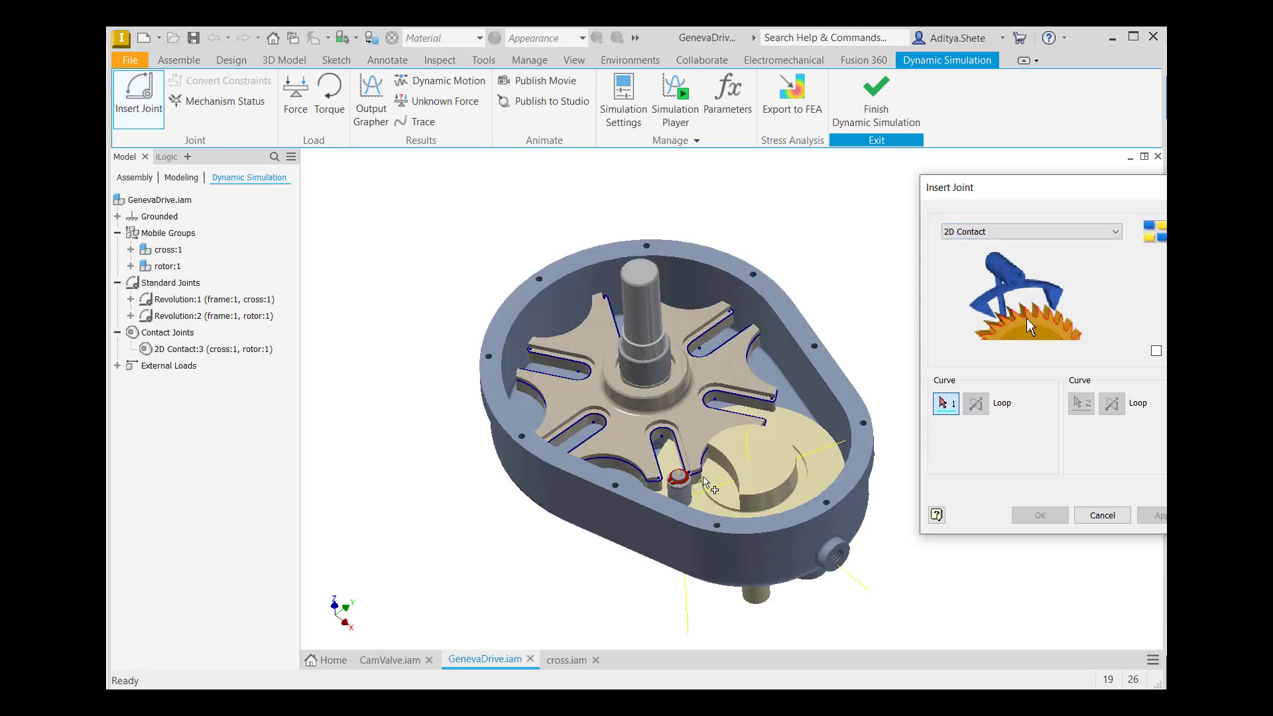
{"action": "scroll", "coordinate": [704, 482], "scroll_direction": "up", "scroll_amount": 5}
{"action": "left_click", "coordinate": [701, 393]}
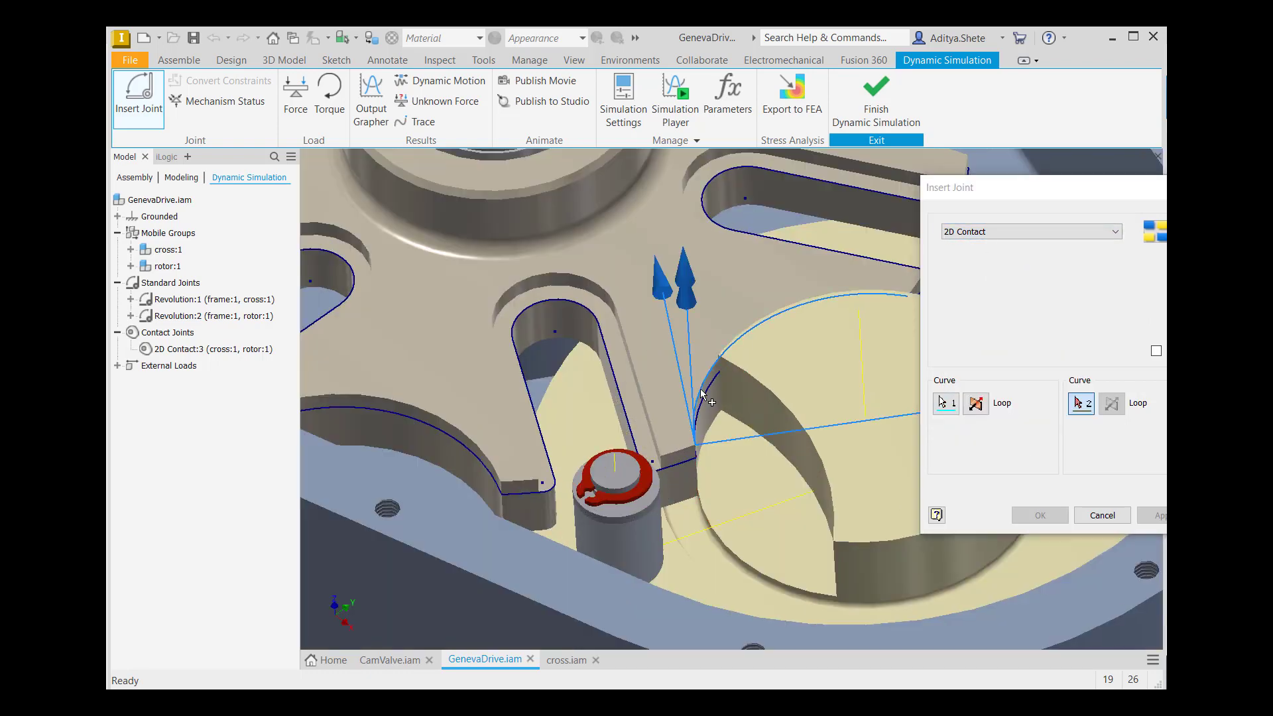
{"action": "left_click", "coordinate": [815, 305]}
{"action": "scroll", "coordinate": [847, 364], "scroll_direction": "down", "scroll_amount": 4}
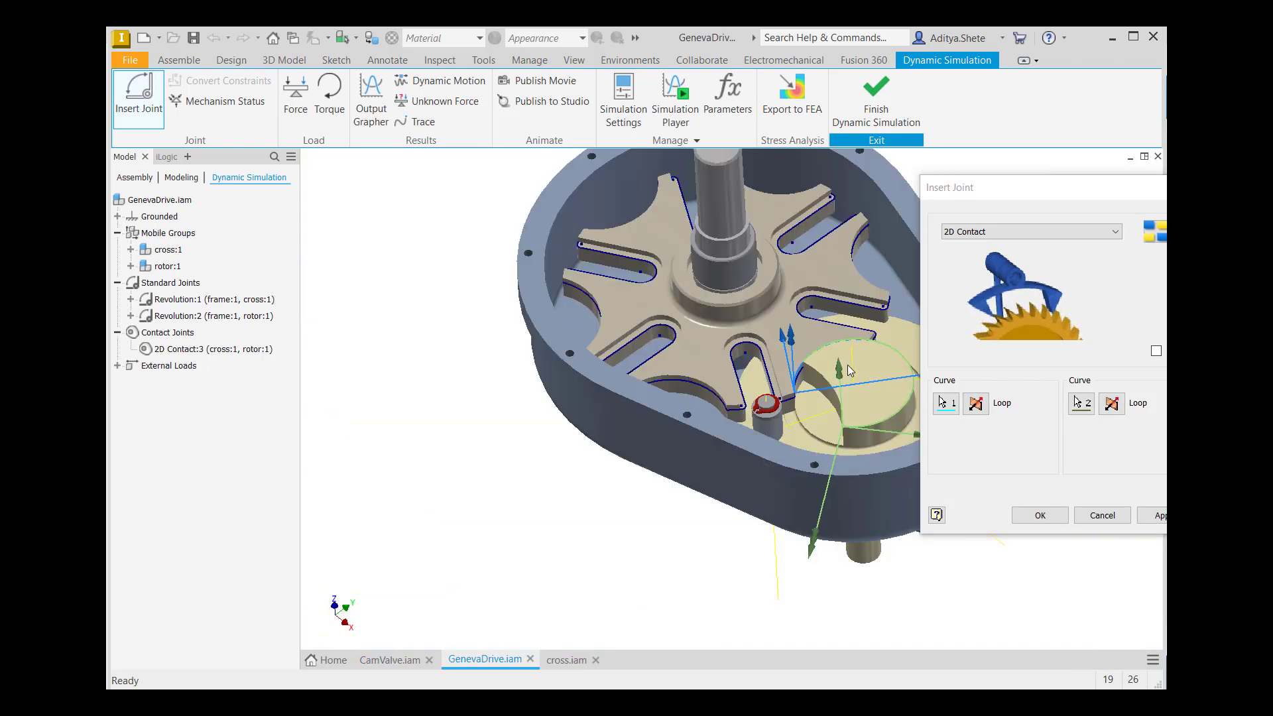
{"action": "left_click", "coordinate": [1040, 515]}
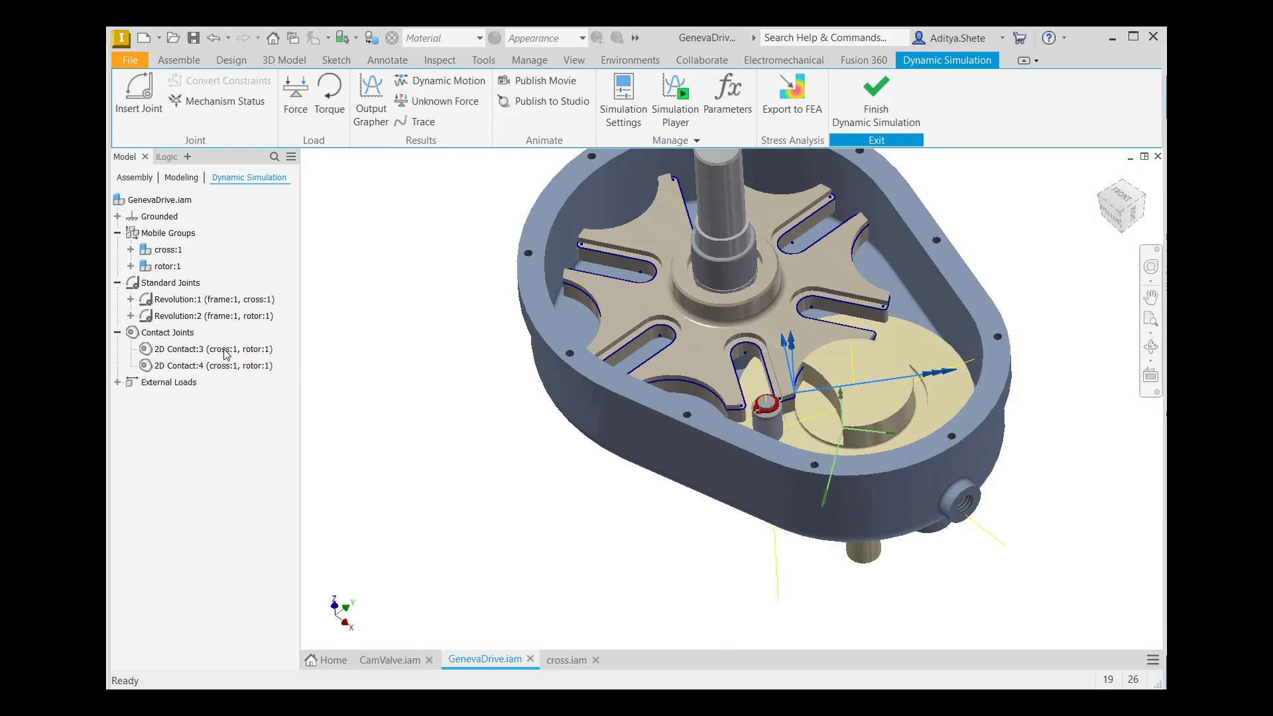
Enable imposed motion on Revolution:2 with a constant velocity of 360 deg/s
{"action": "right_click", "coordinate": [194, 320]}
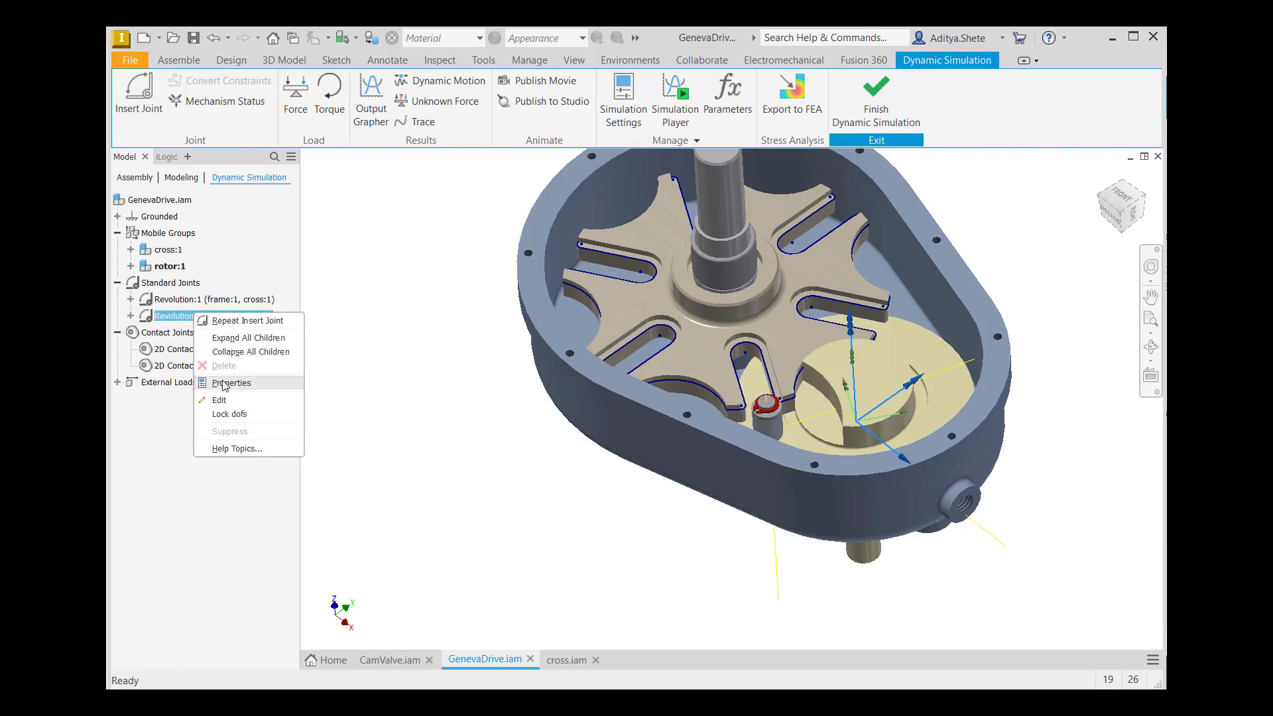
{"action": "left_click", "coordinate": [226, 383]}
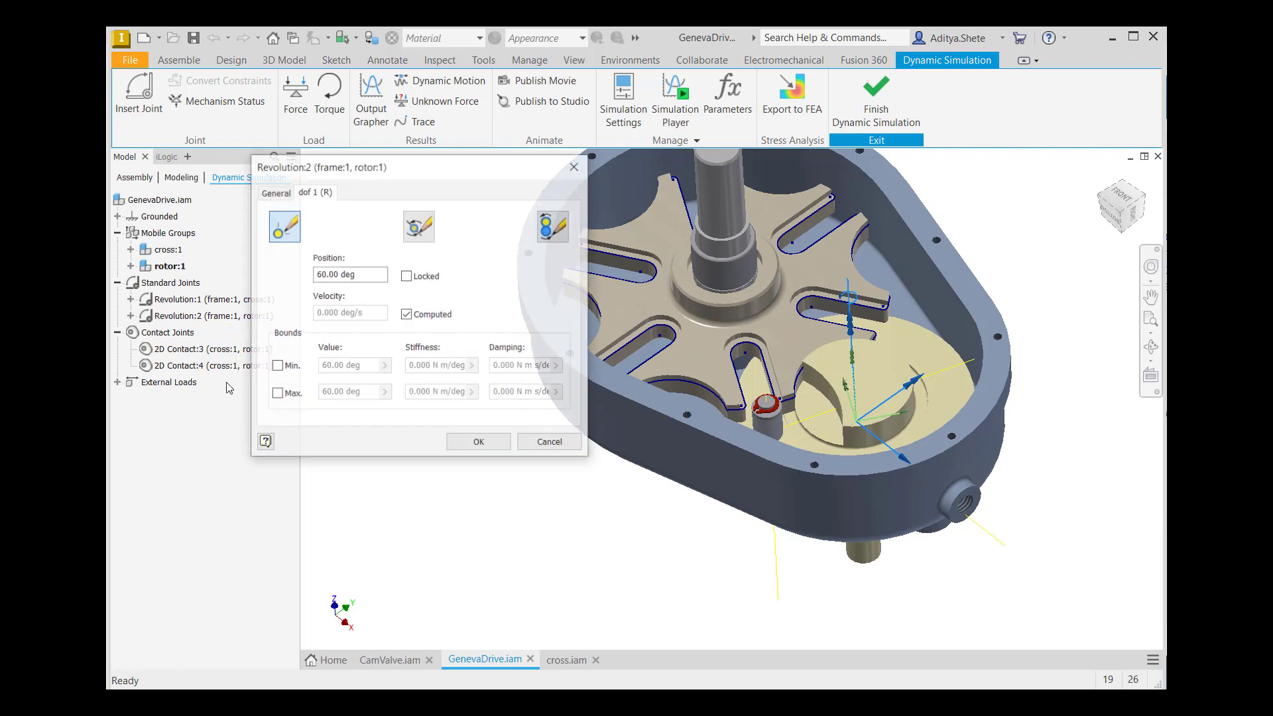
{"action": "left_click", "coordinate": [550, 229]}
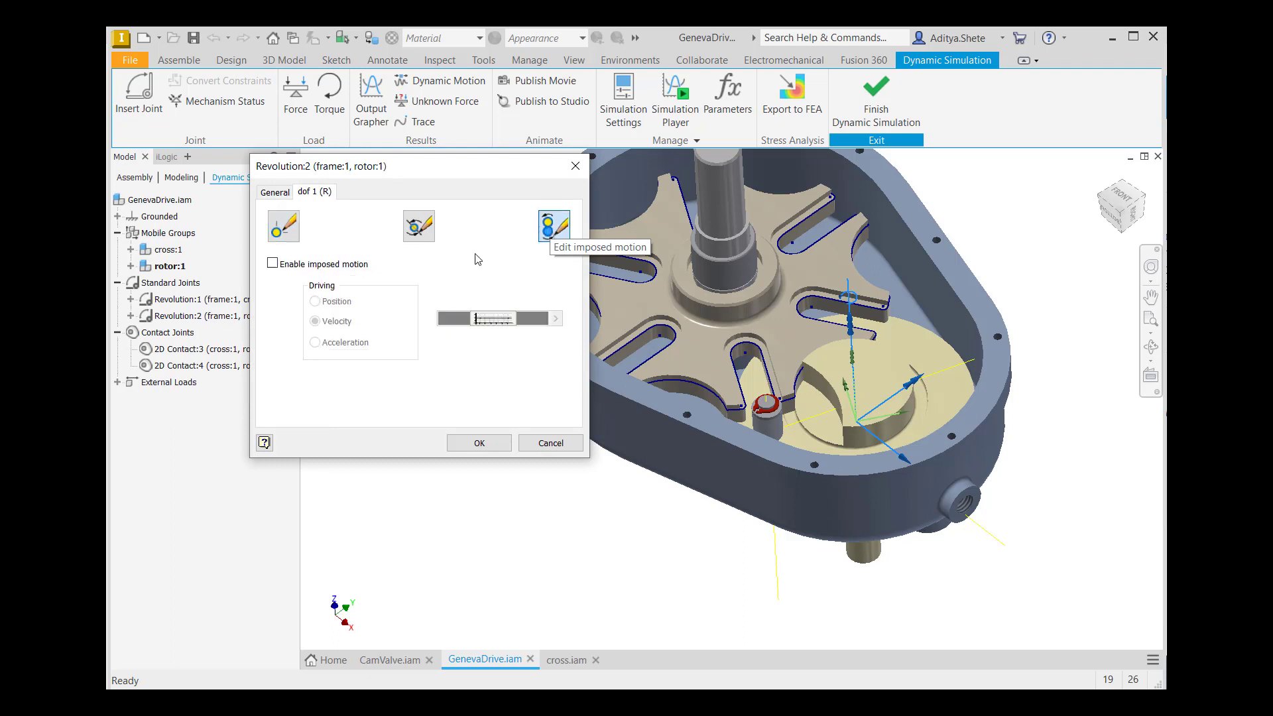
{"action": "left_click", "coordinate": [274, 265]}
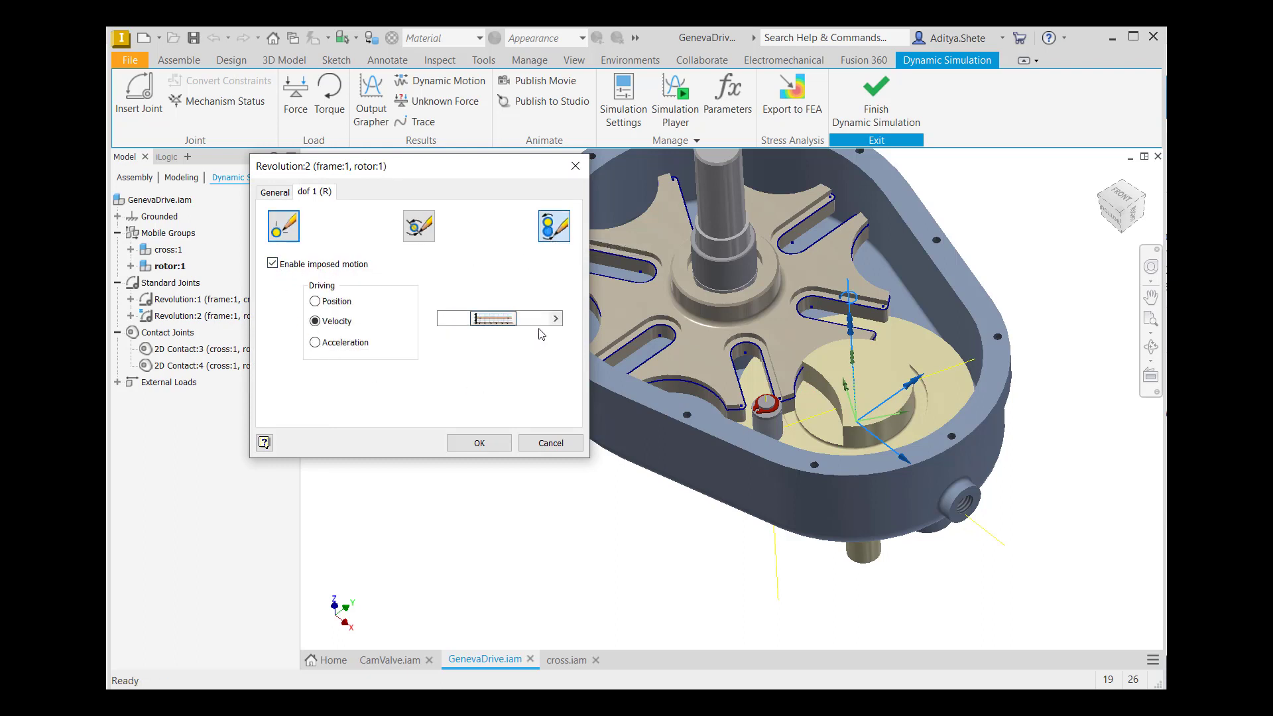
{"action": "left_click", "coordinate": [555, 319]}
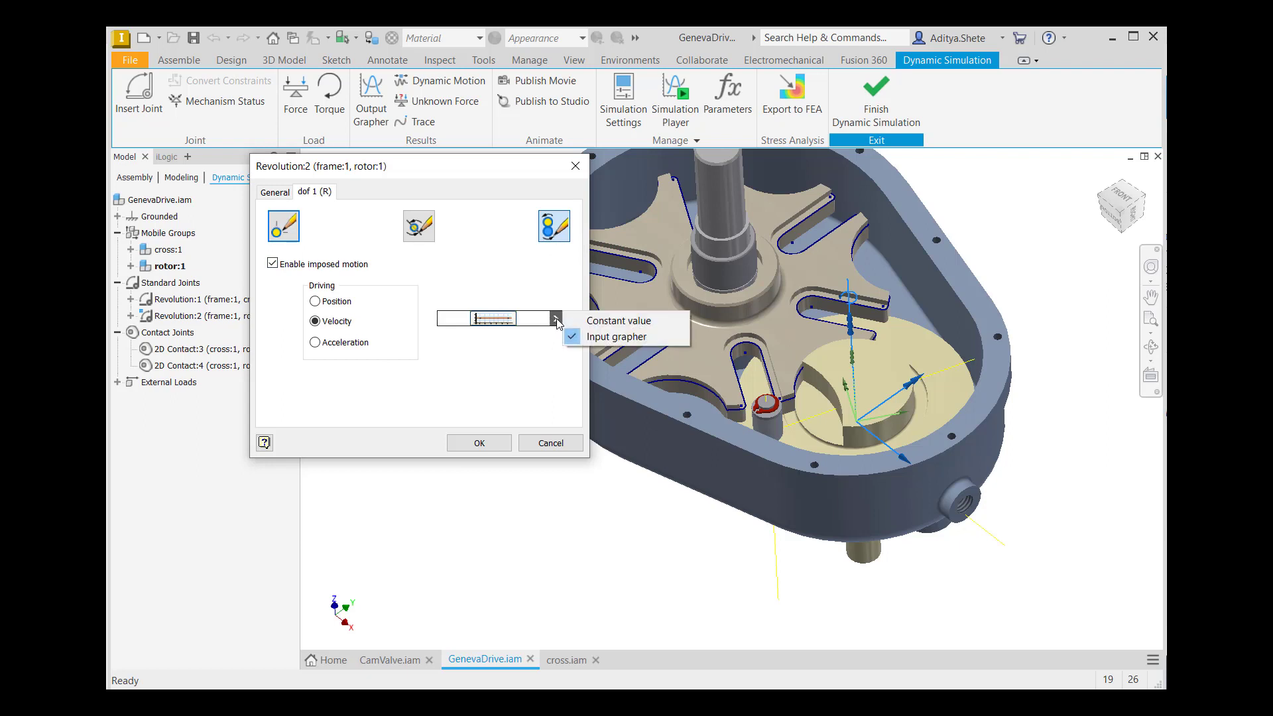
{"action": "left_click", "coordinate": [592, 323]}
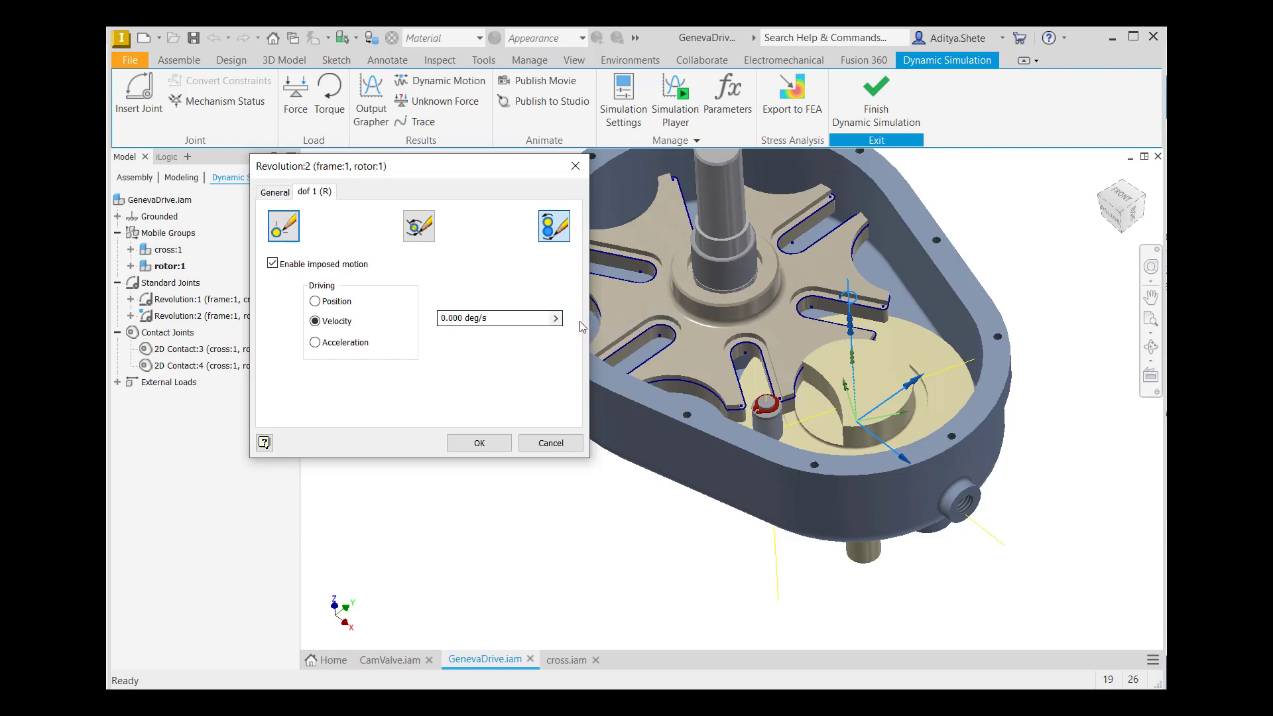
{"action": "left_click", "coordinate": [490, 319]}
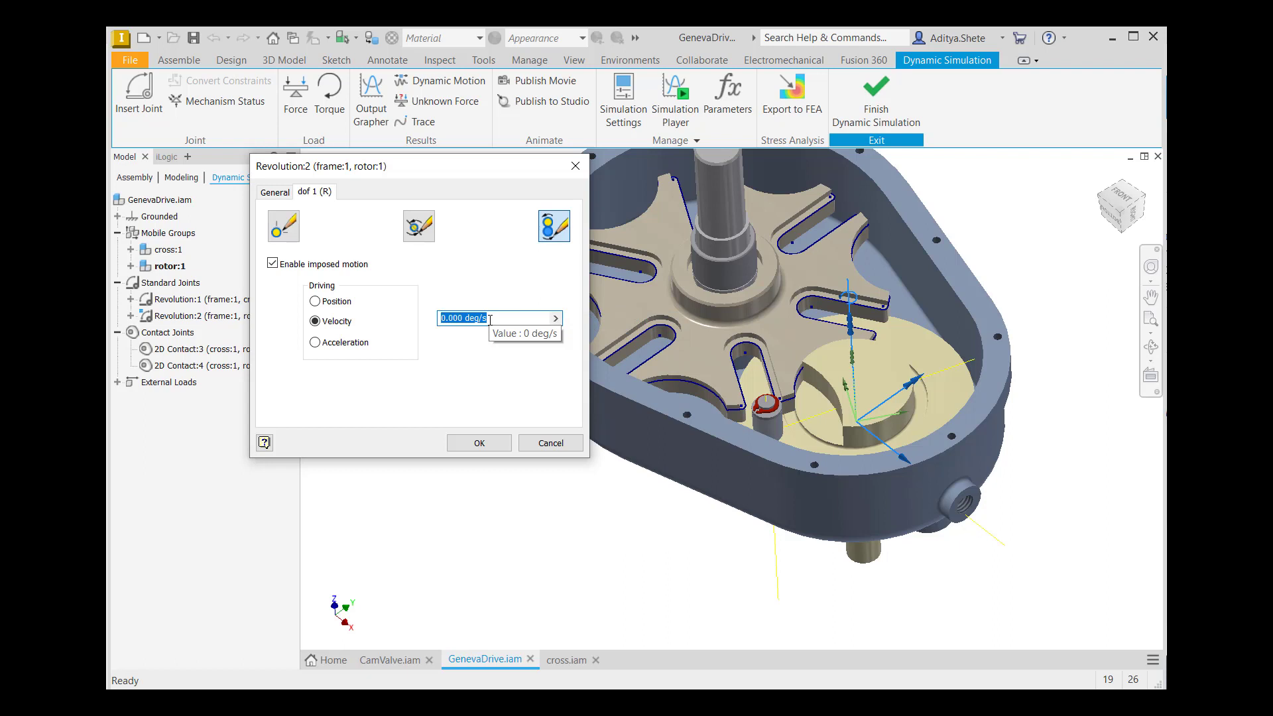
{"action": "type", "text": "360"}
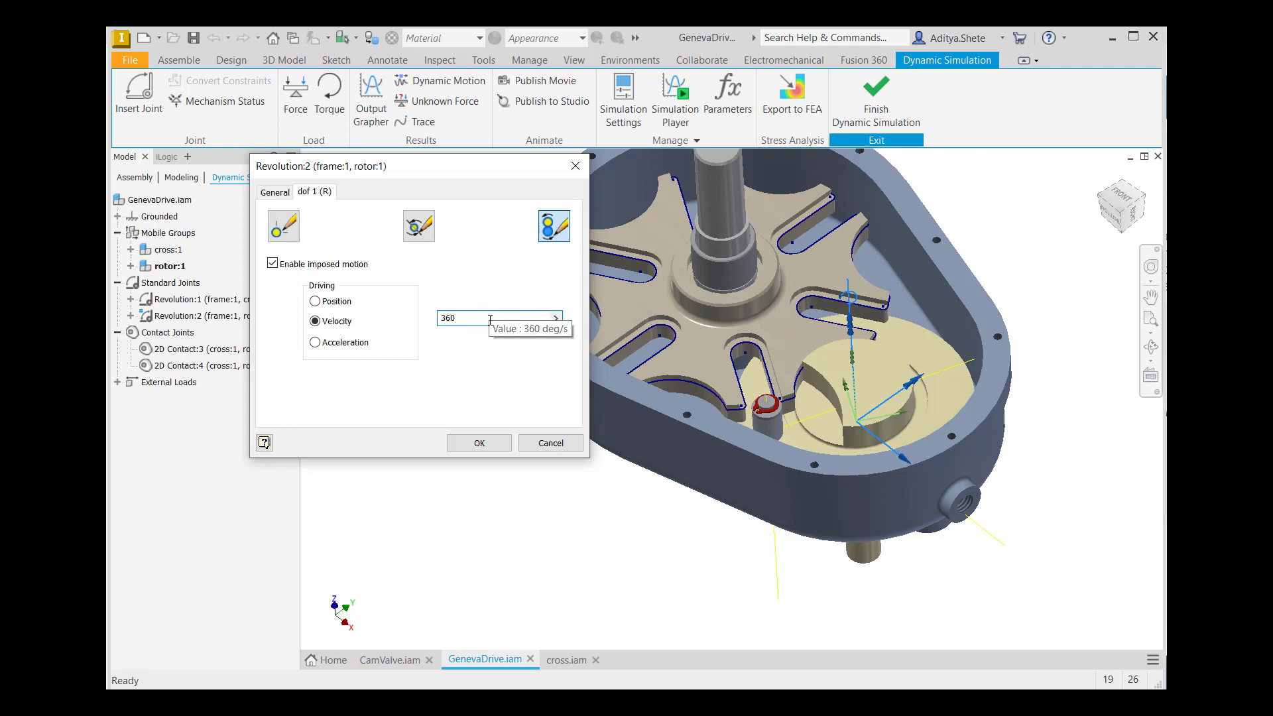
{"action": "key", "text": "Tab"}
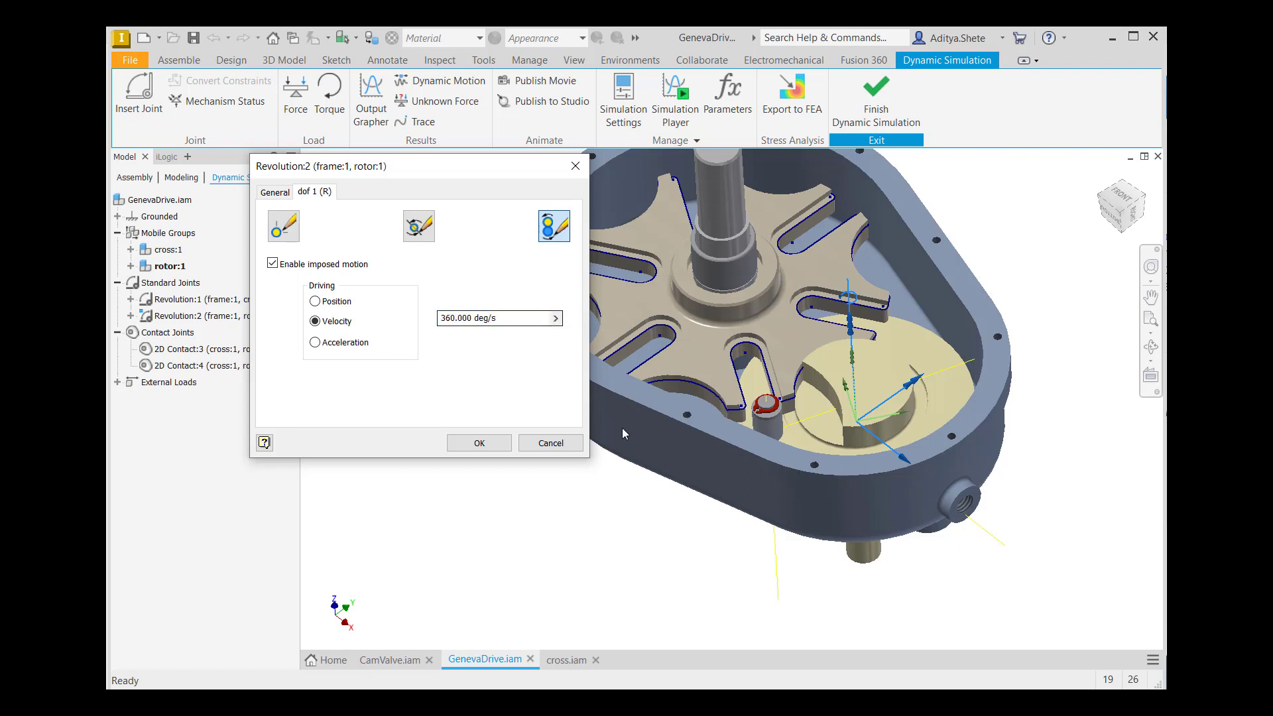
{"action": "left_click", "coordinate": [479, 442]}
{"action": "scroll", "coordinate": [701, 350], "scroll_direction": "up", "scroll_amount": 5}
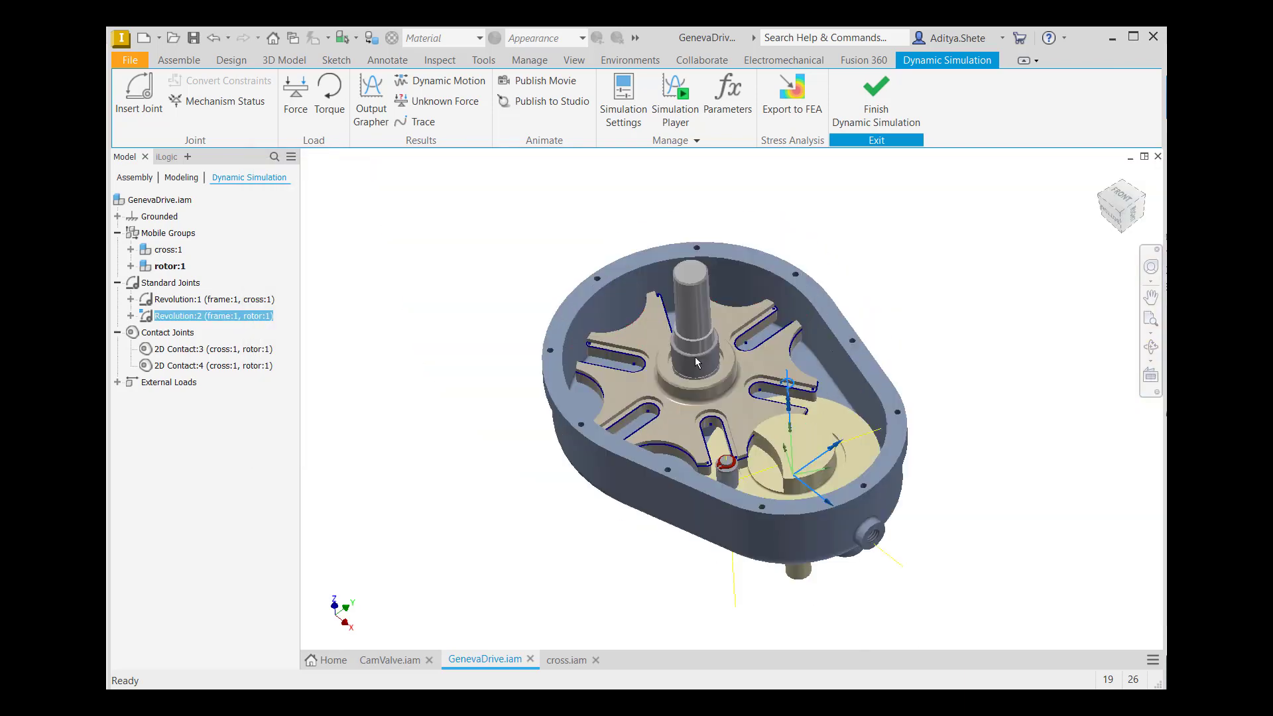
Enable gravity by vector components with g[Y] -9.810 m/s^2 and g[Z] 0
{"action": "left_click", "coordinate": [118, 382]}
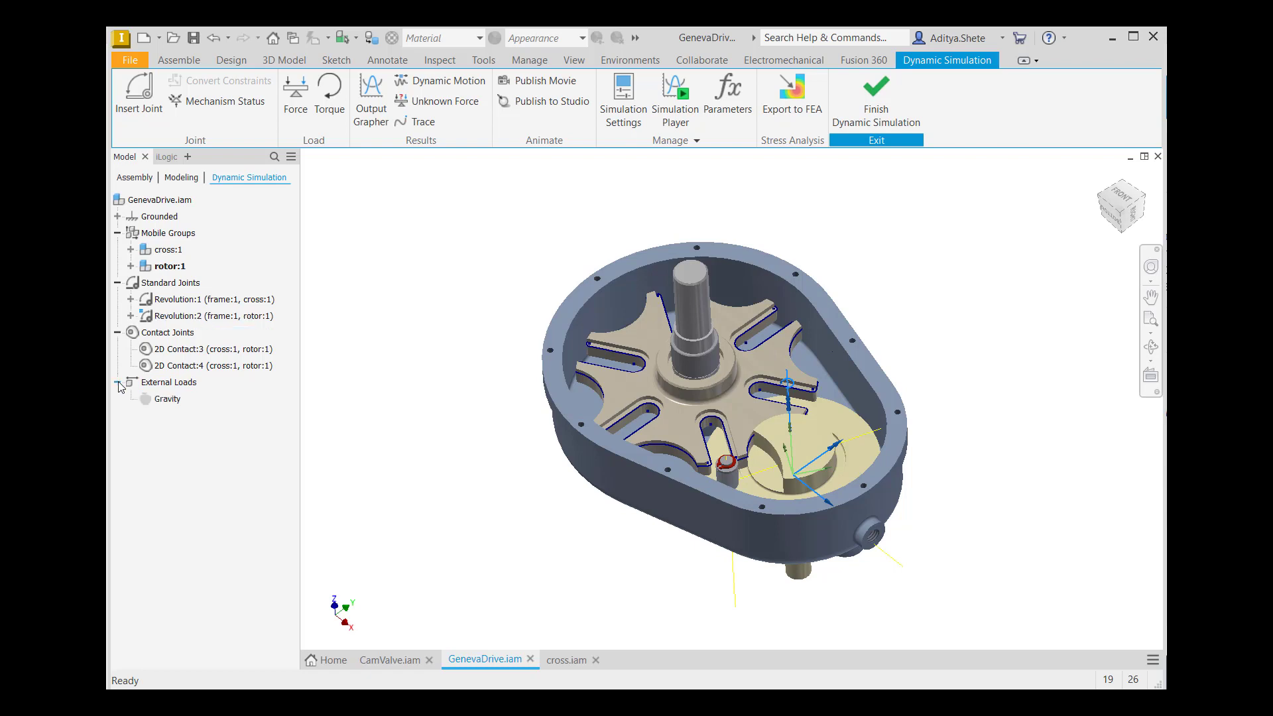
{"action": "right_click", "coordinate": [173, 402]}
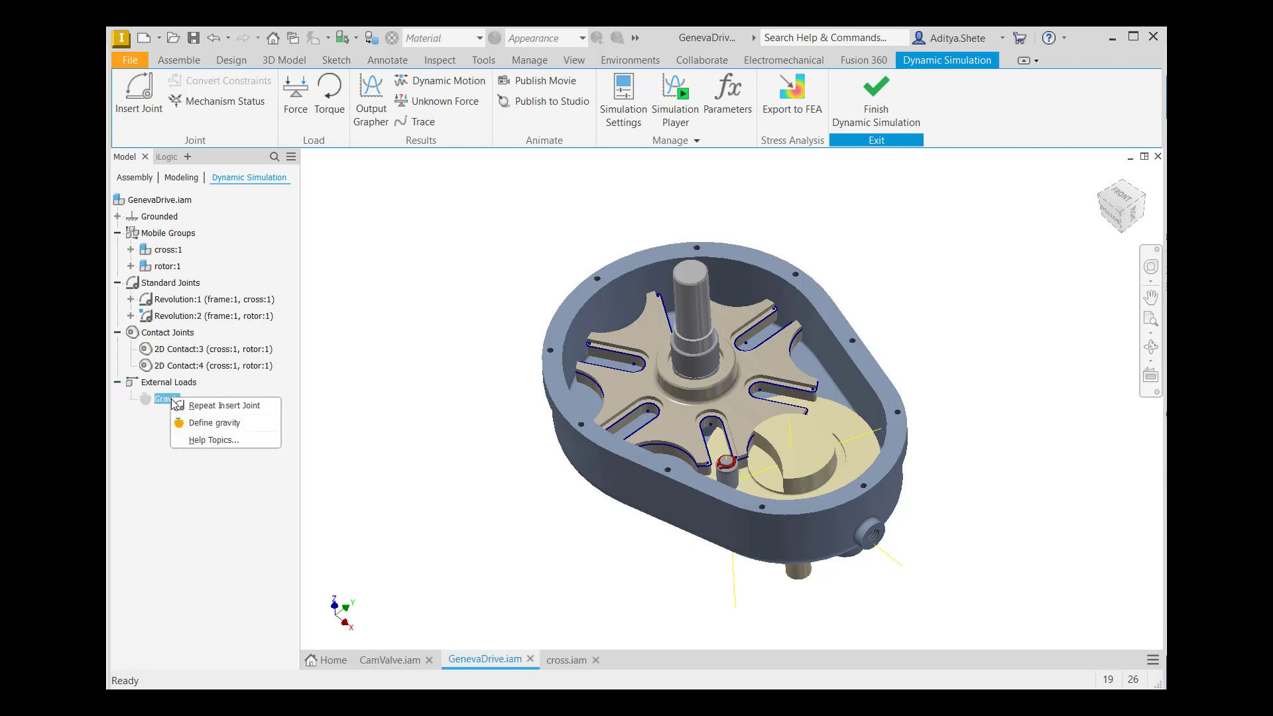
{"action": "left_click", "coordinate": [213, 422]}
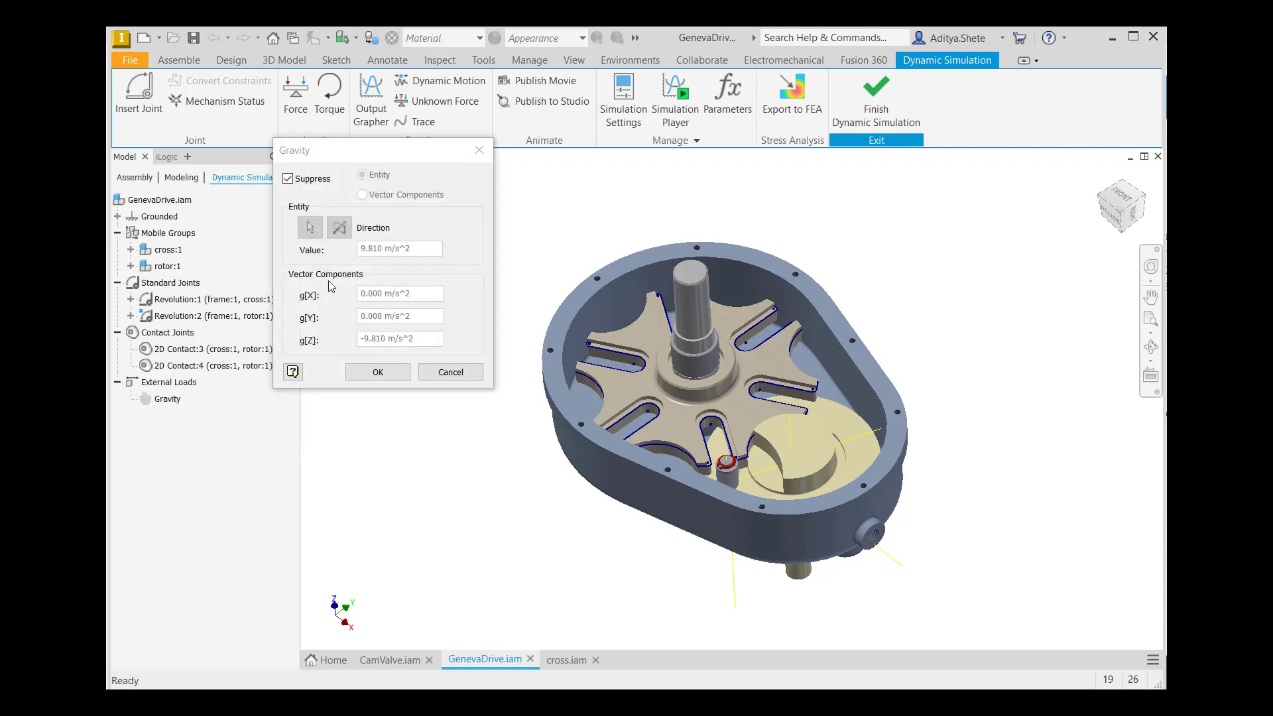
{"action": "left_click", "coordinate": [292, 180]}
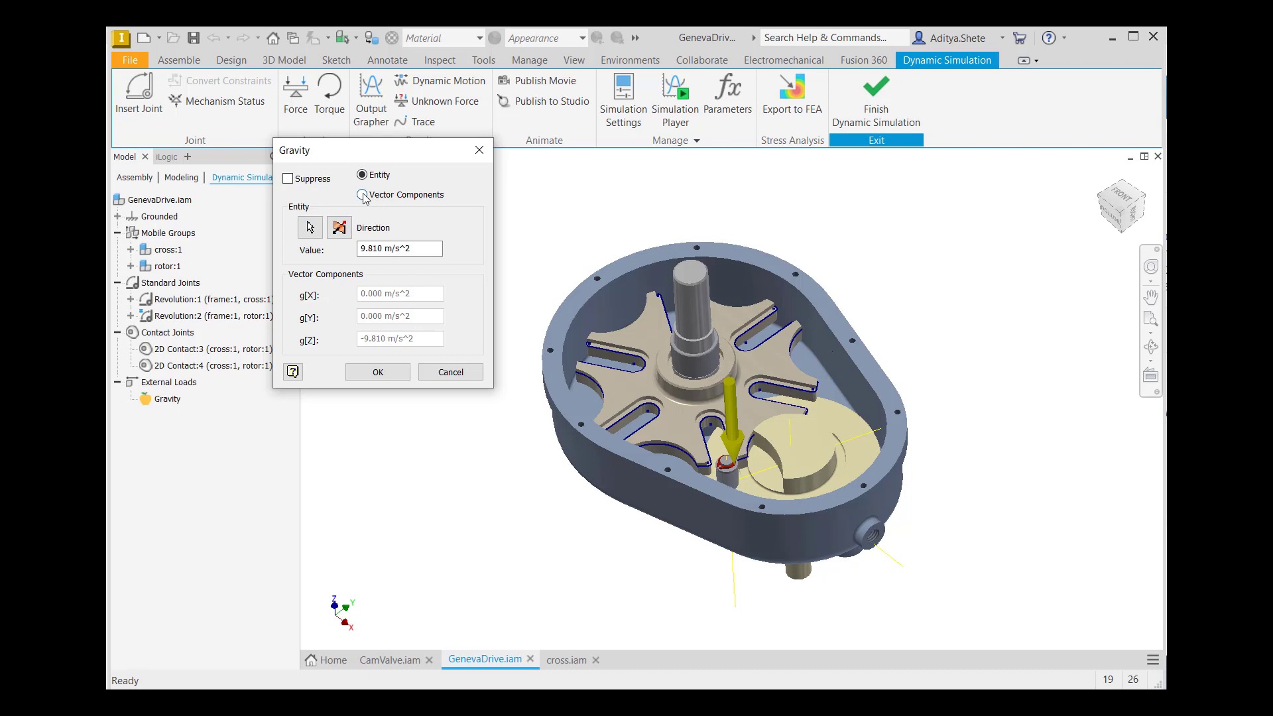
{"action": "left_click", "coordinate": [362, 195]}
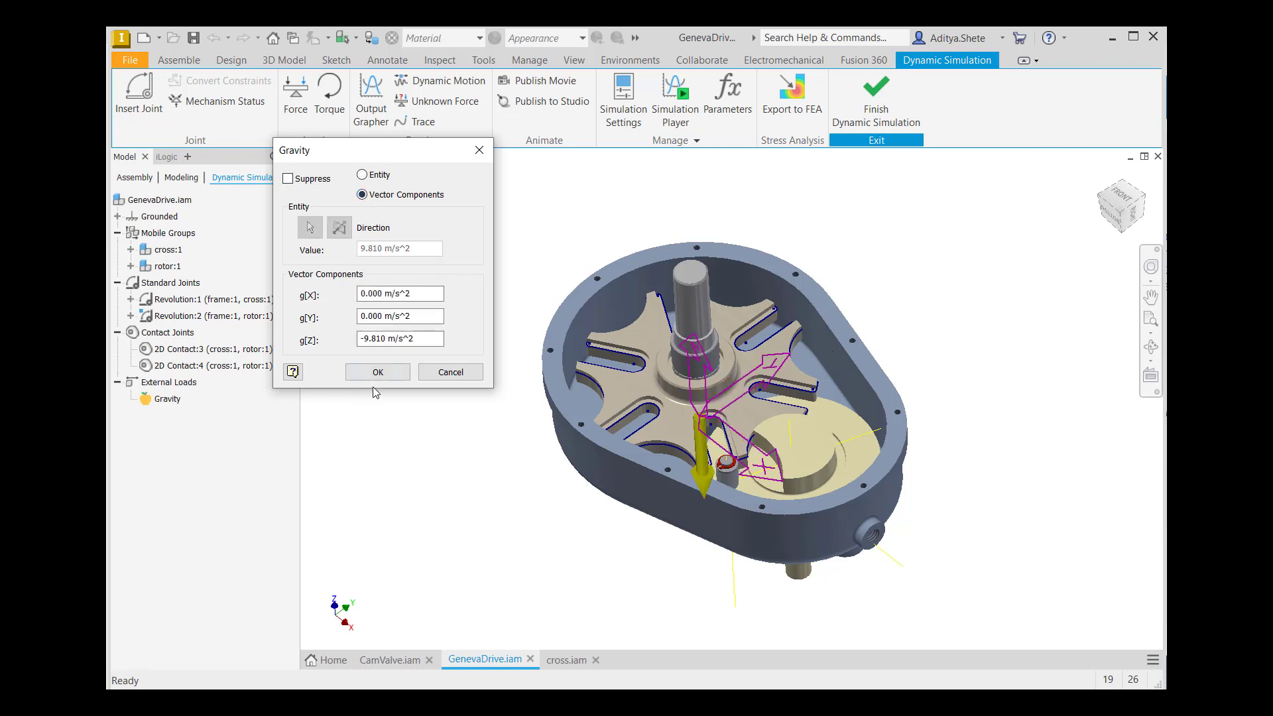
{"action": "left_click", "coordinate": [420, 315]}
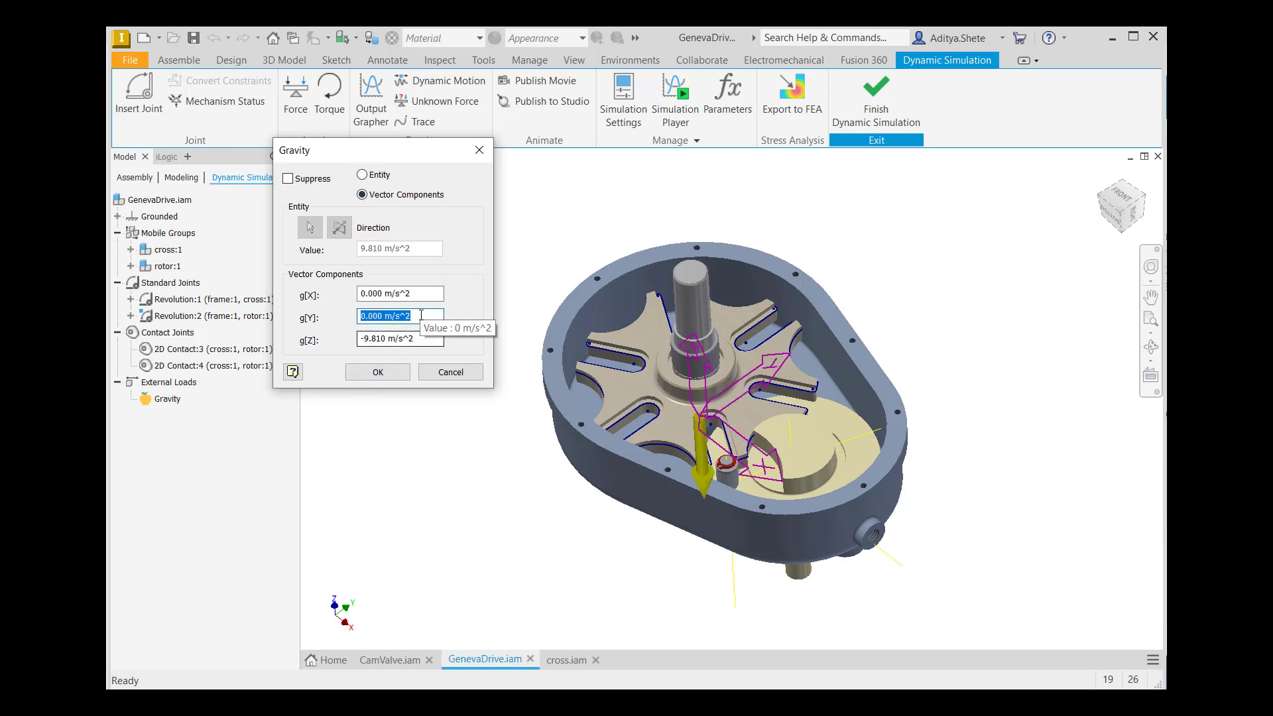
{"action": "type", "text": "-9."}
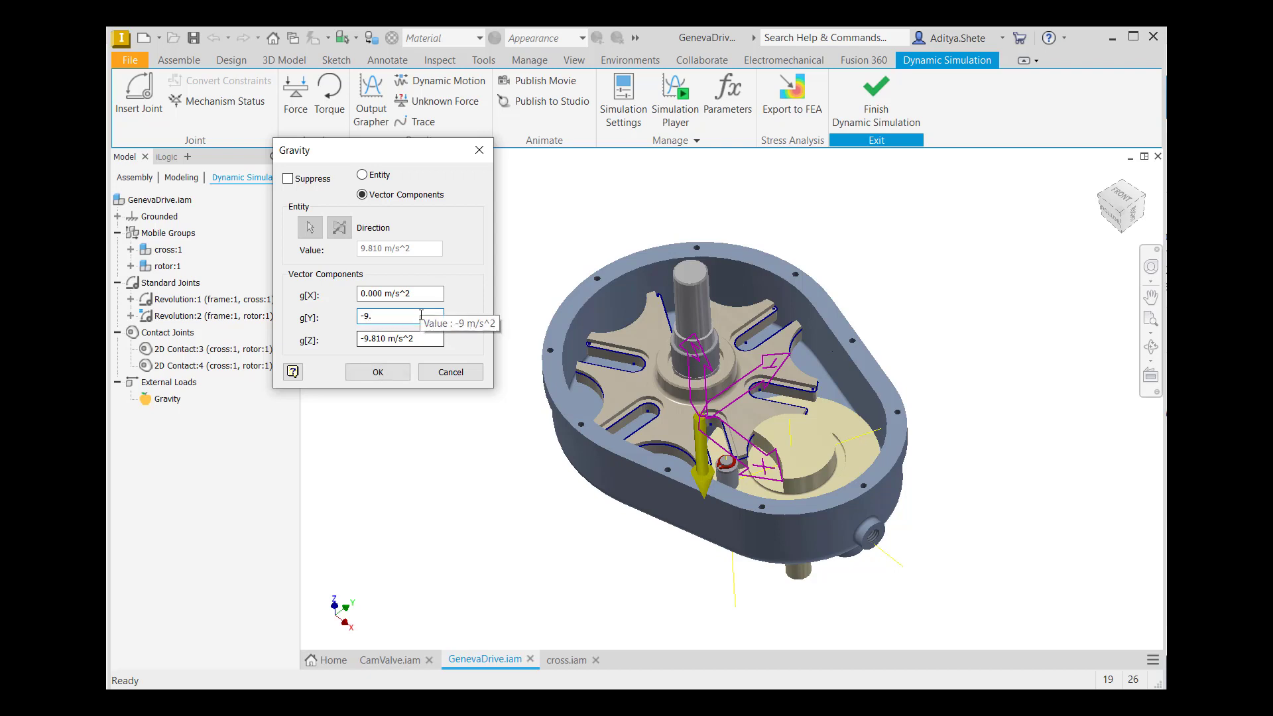
{"action": "type", "text": "5"}
{"action": "key", "text": "BackSpace"}
{"action": "type", "text": "810"}
{"action": "left_click", "coordinate": [429, 338]}
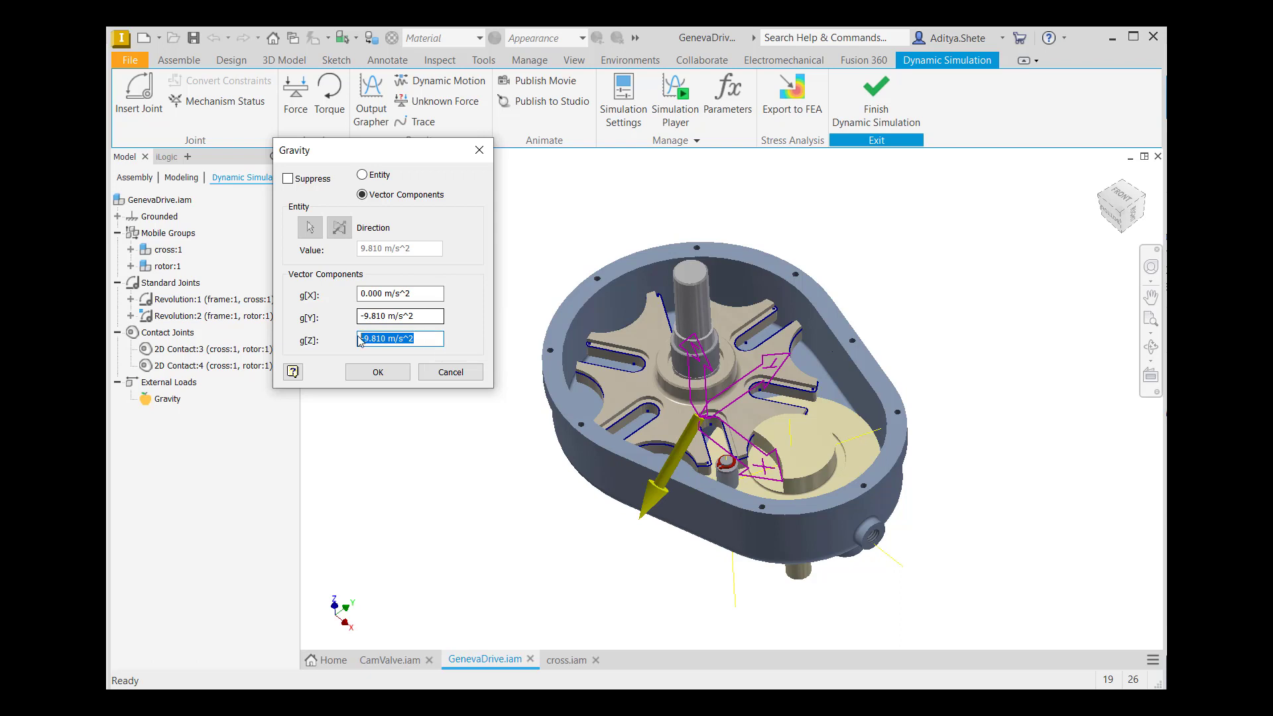
{"action": "type", "text": "0"}
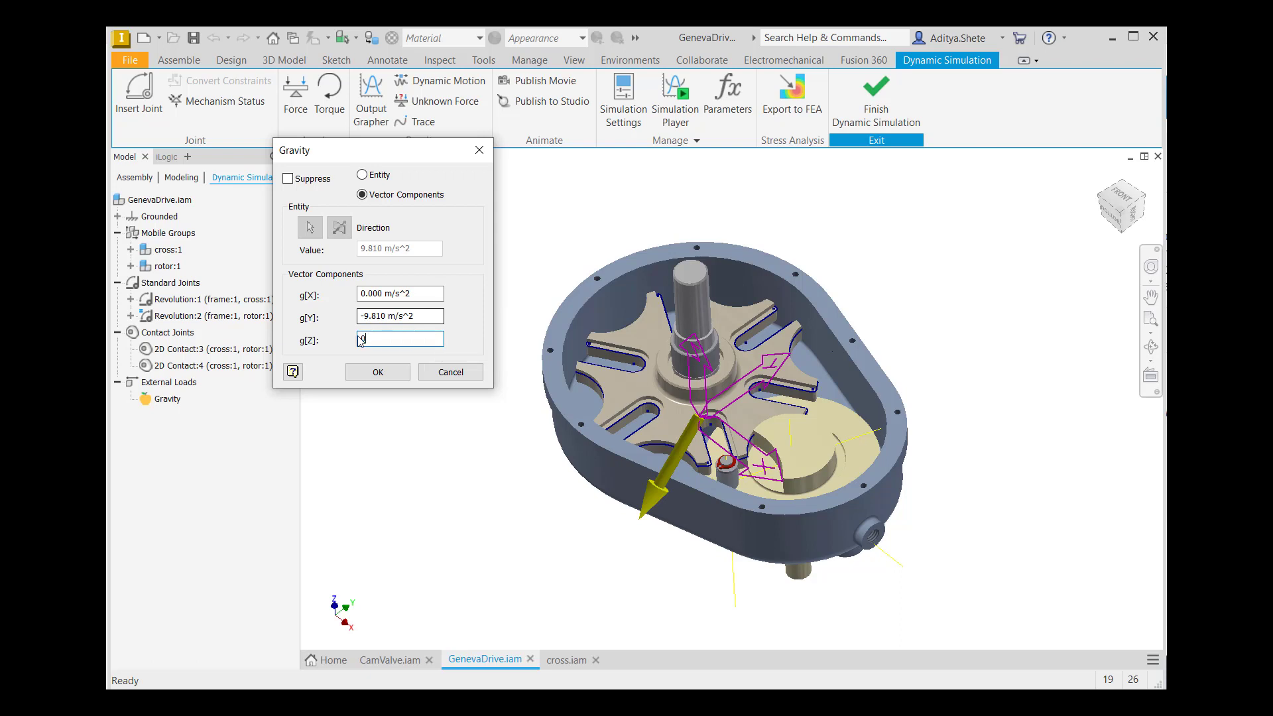
{"action": "left_click", "coordinate": [377, 371]}
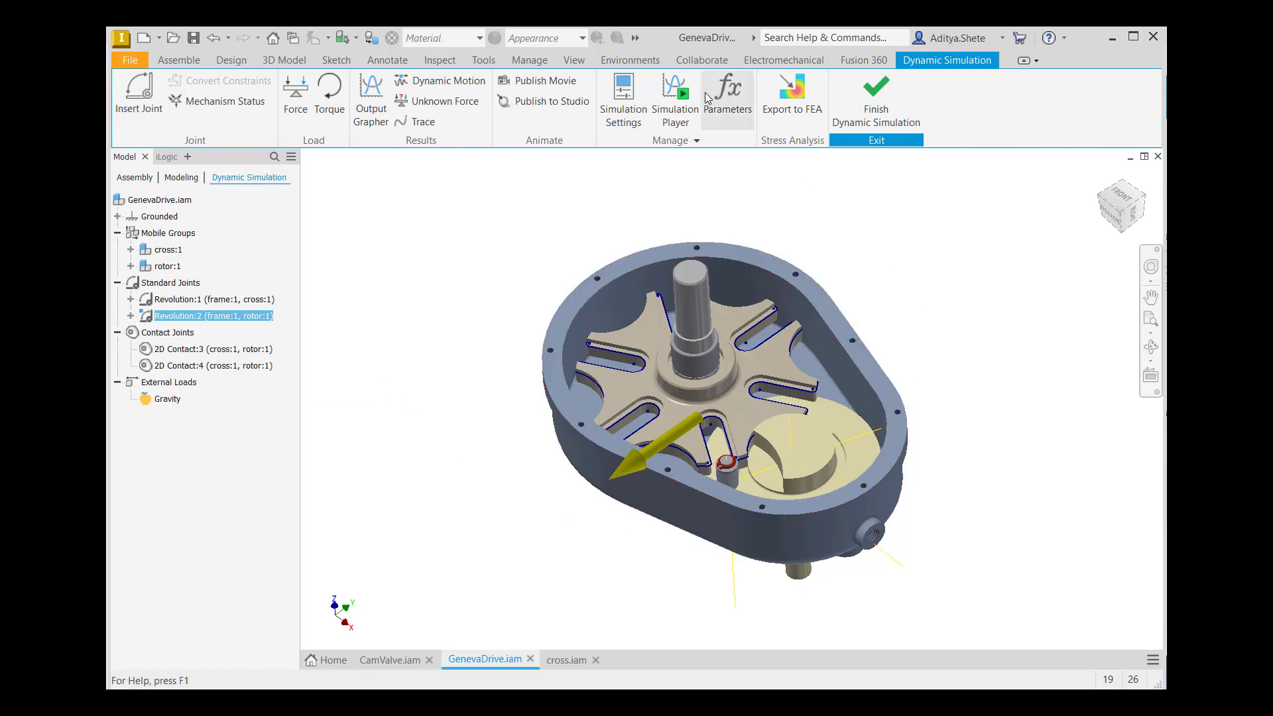
Check the 2.000 s final time, edit the Images count, and run the simulation
{"action": "left_click", "coordinate": [675, 100]}
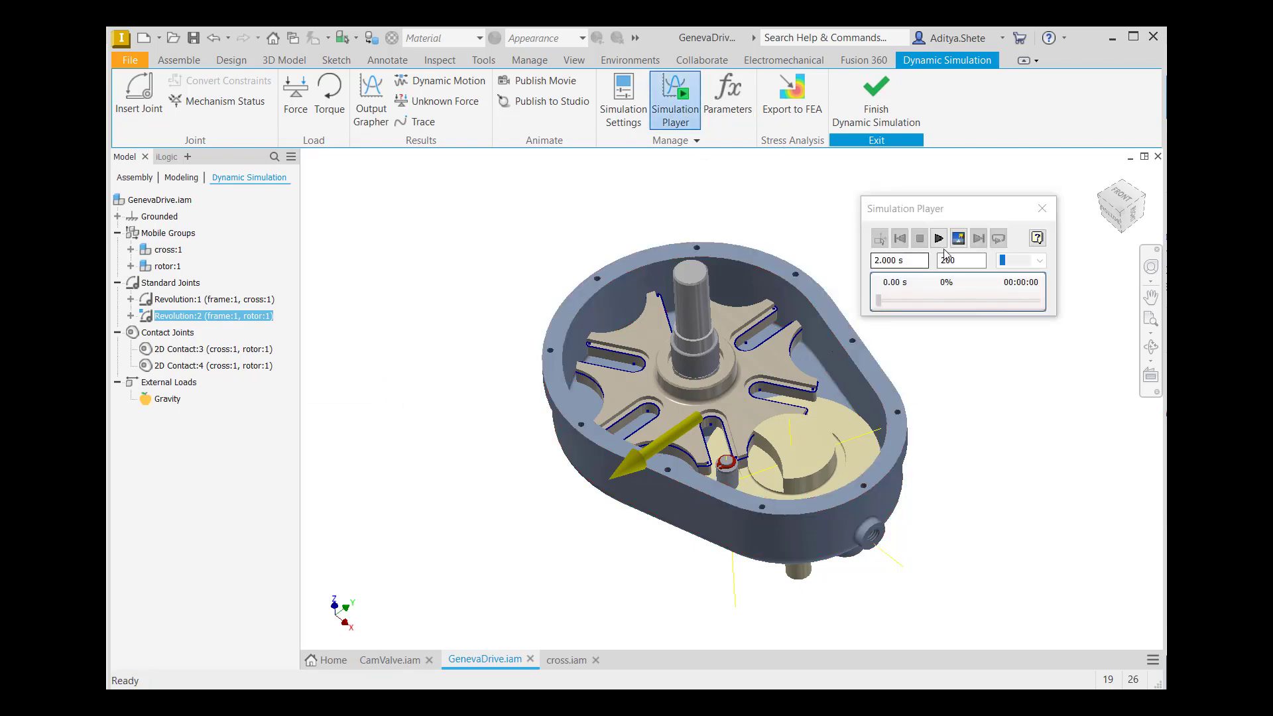
{"action": "left_click", "coordinate": [911, 263]}
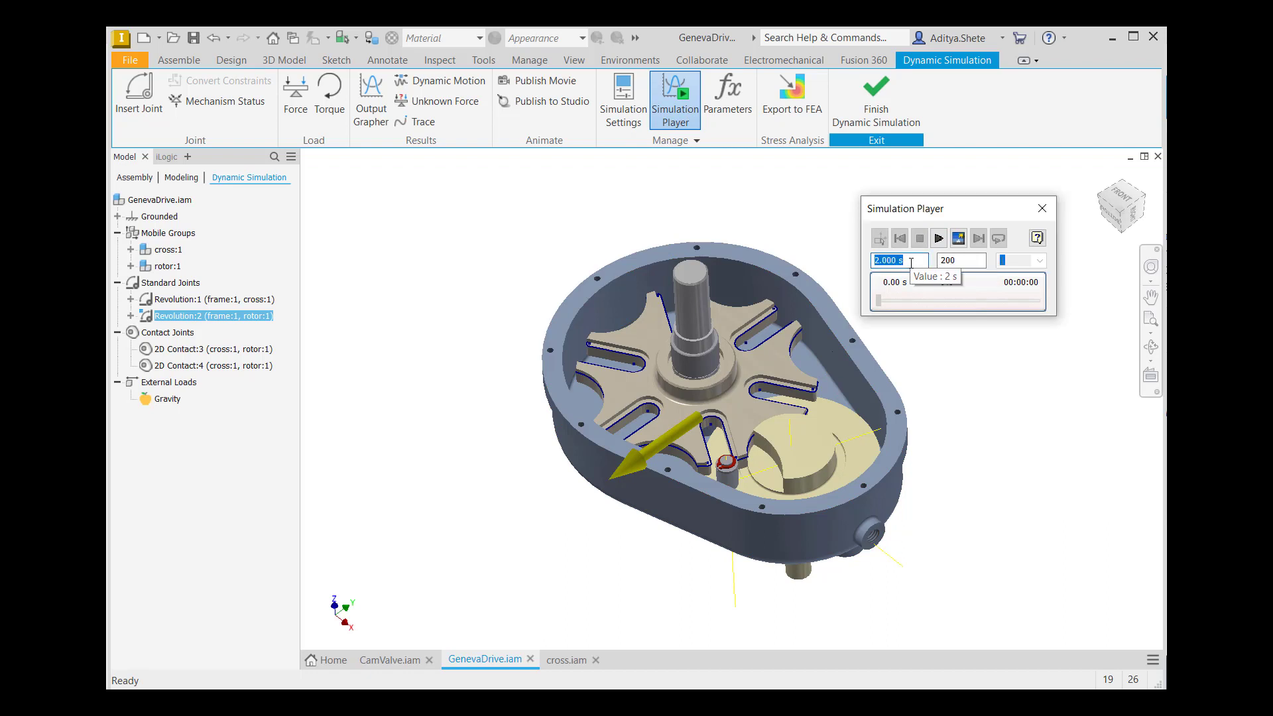
{"action": "left_click", "coordinate": [956, 260]}
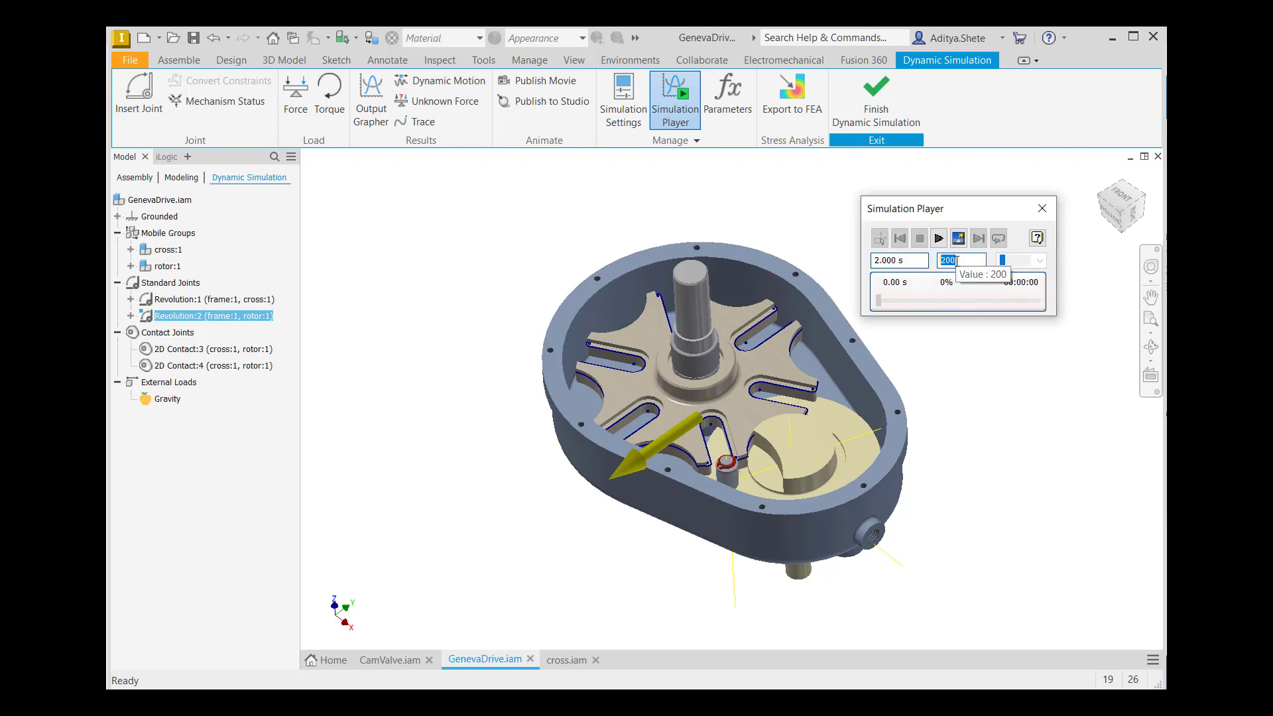
{"action": "type", "text": "60"}
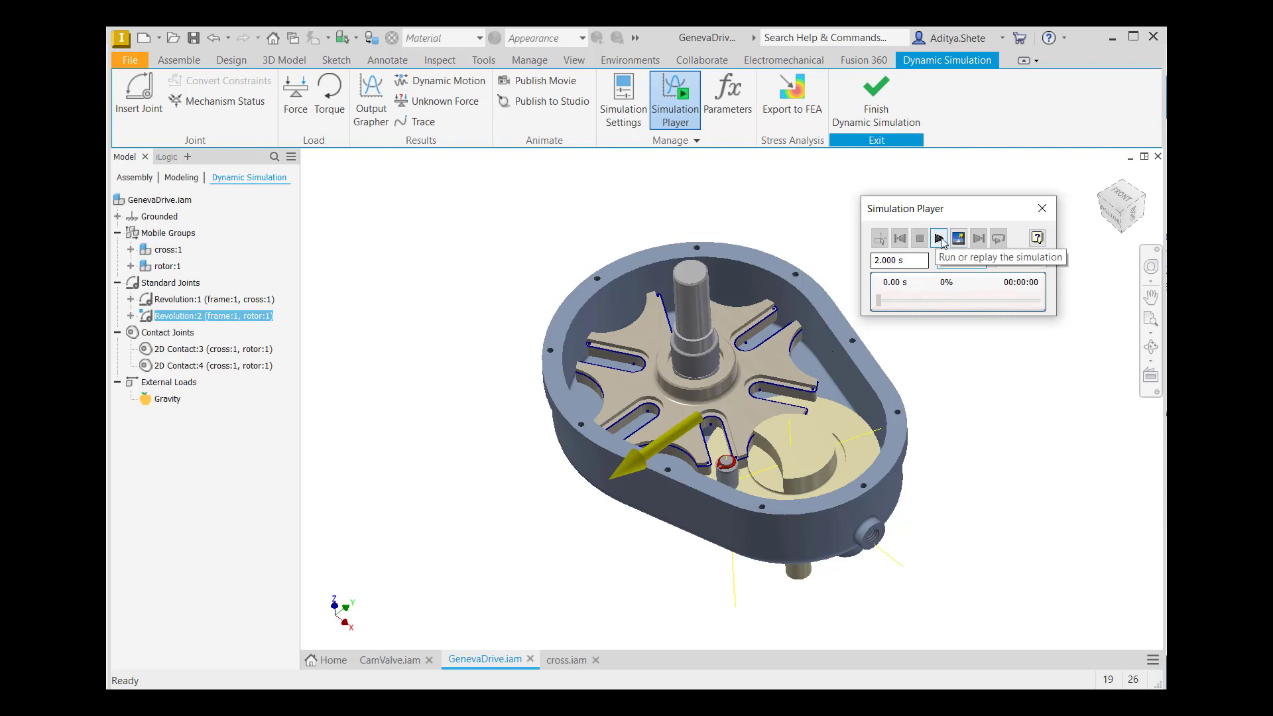
{"action": "left_click", "coordinate": [939, 239]}
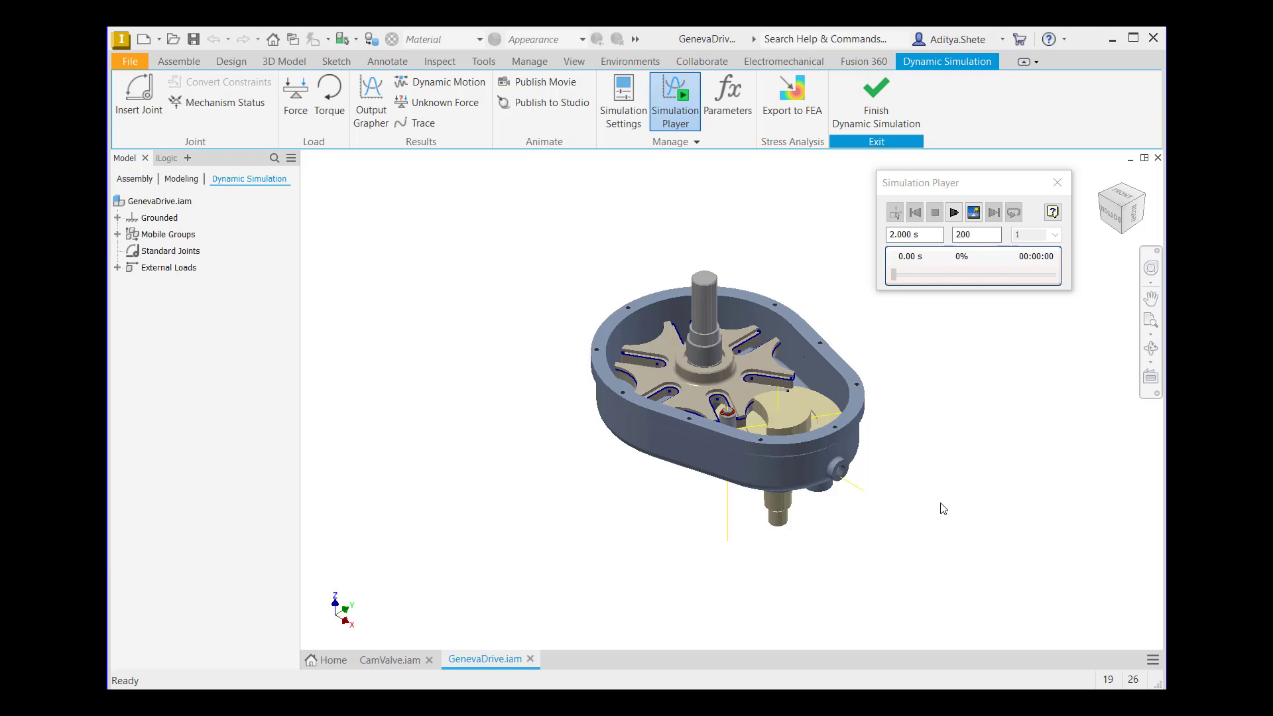
Open WiperAssemblySDP.iam, accepting the project search-path warning
{"action": "left_click", "coordinate": [130, 61]}
{"action": "left_click", "coordinate": [167, 164]}
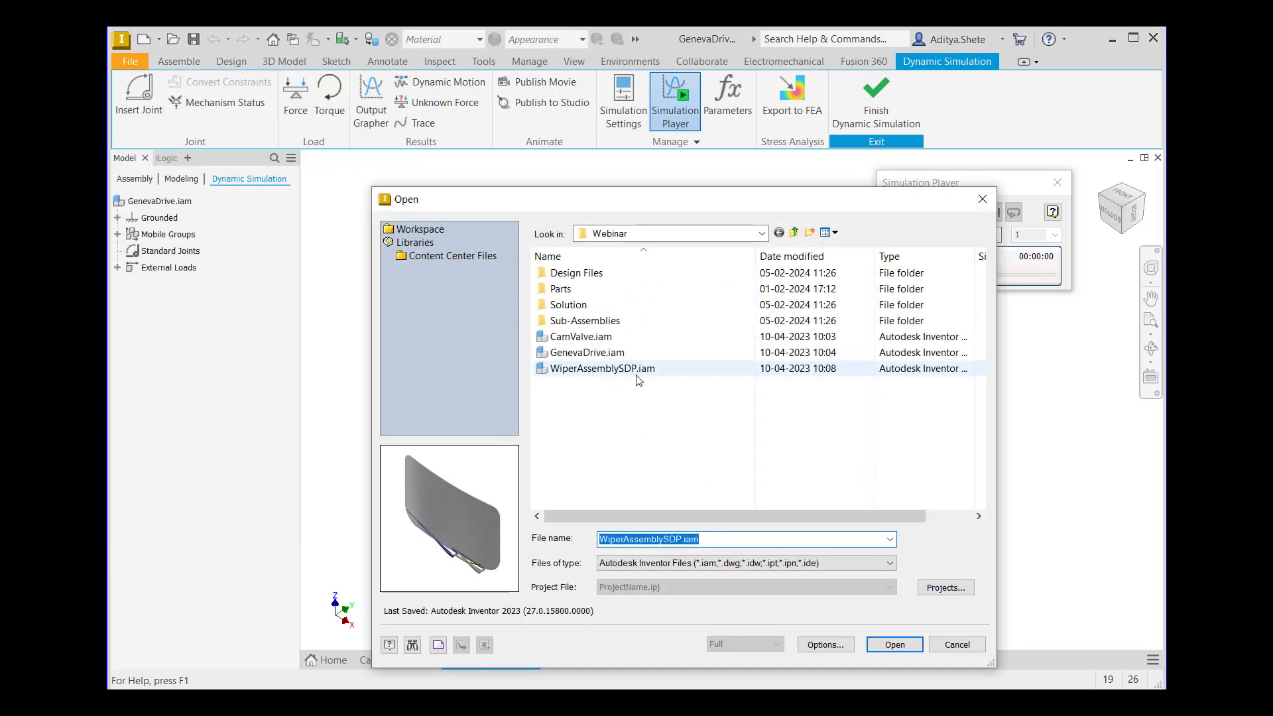
{"action": "left_click", "coordinate": [587, 368]}
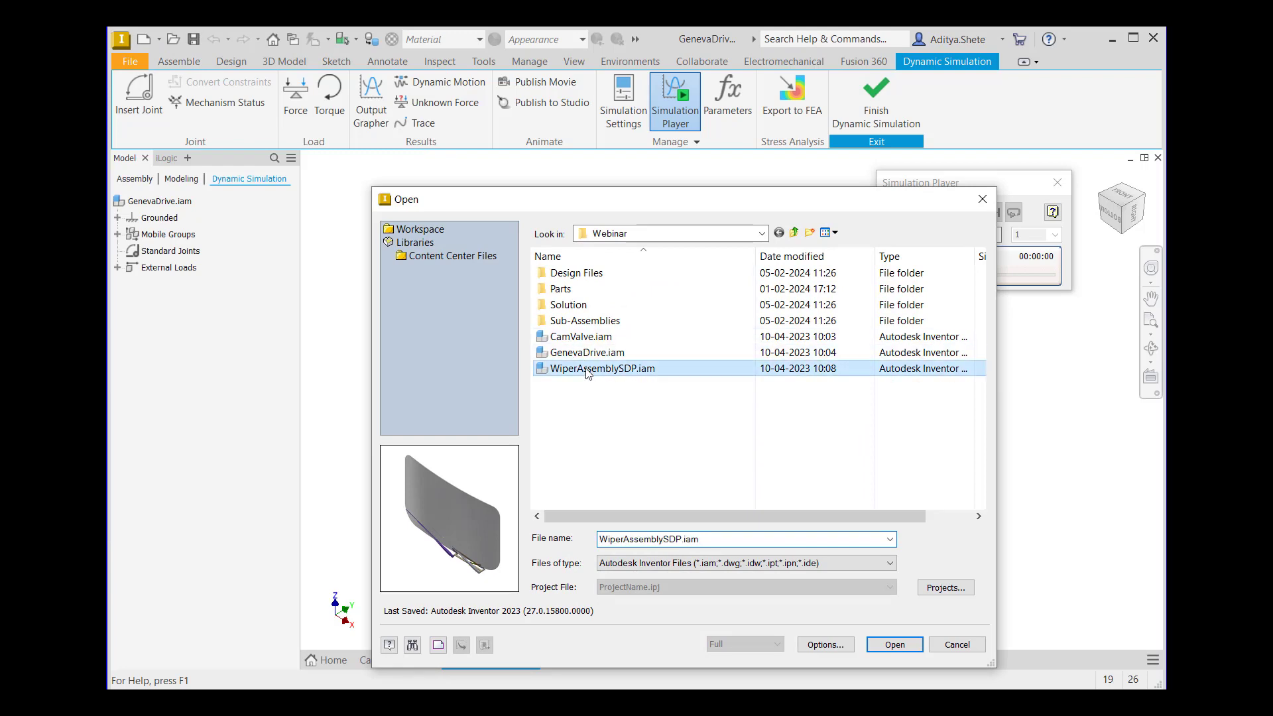
{"action": "left_click", "coordinate": [894, 644]}
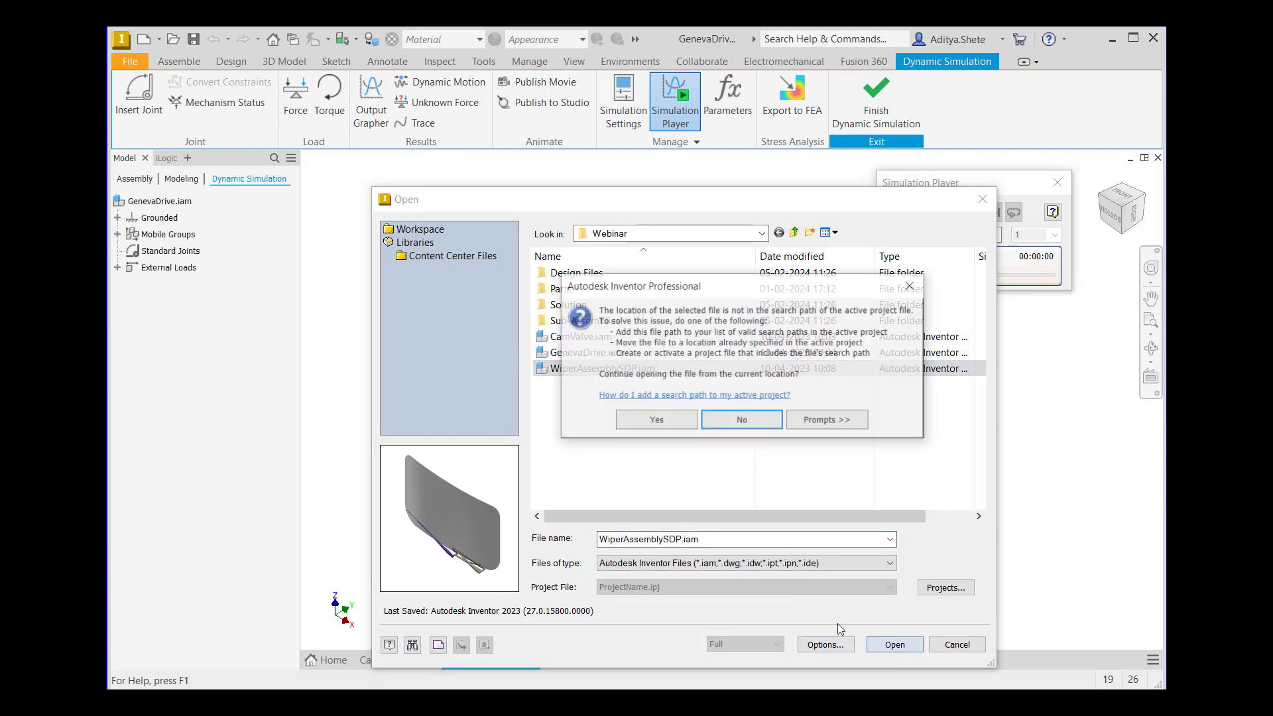
{"action": "left_click", "coordinate": [658, 422]}
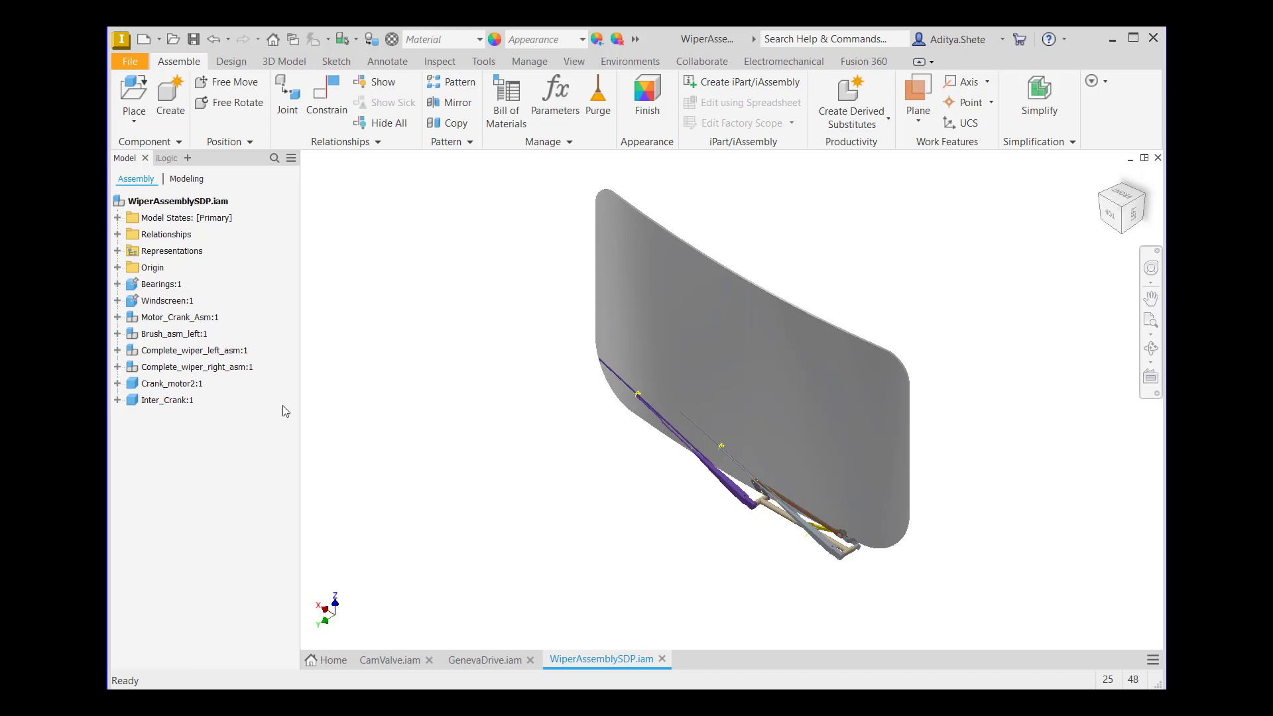
Switch the wiper assembly into the Dynamic Simulation environment from the Environments tab
{"action": "left_click", "coordinate": [613, 62]}
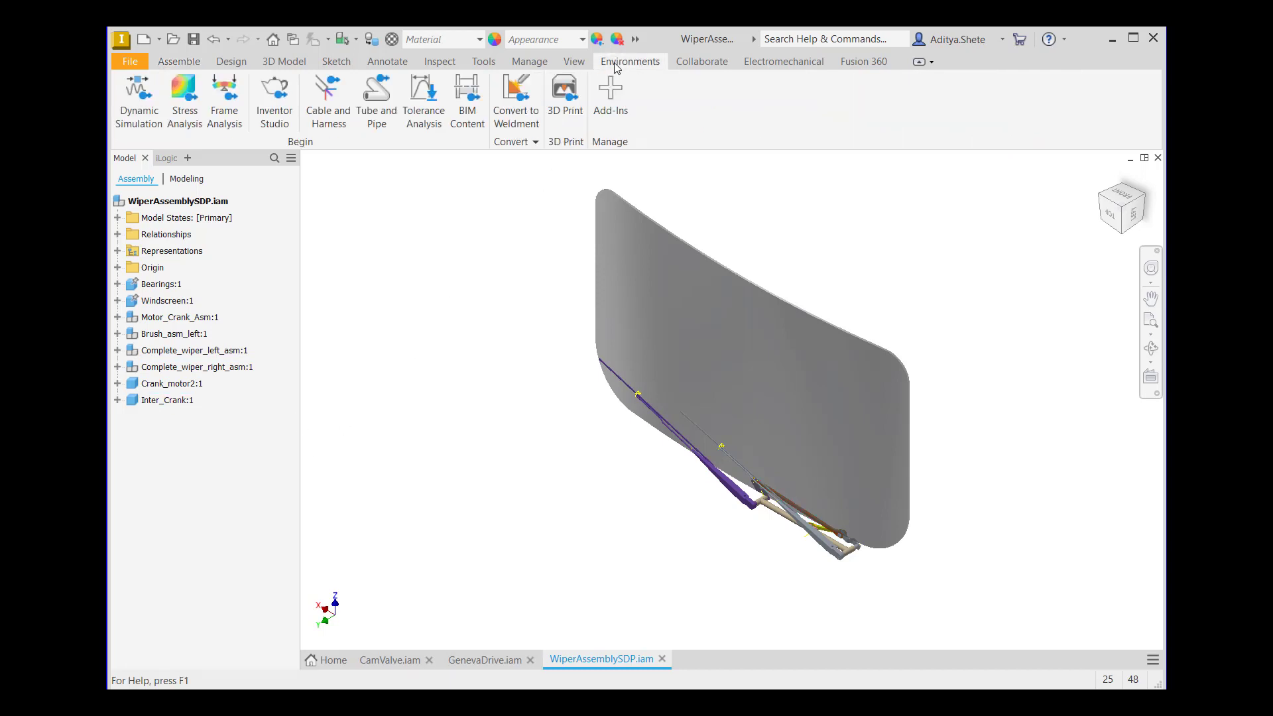
{"action": "left_click", "coordinate": [140, 107]}
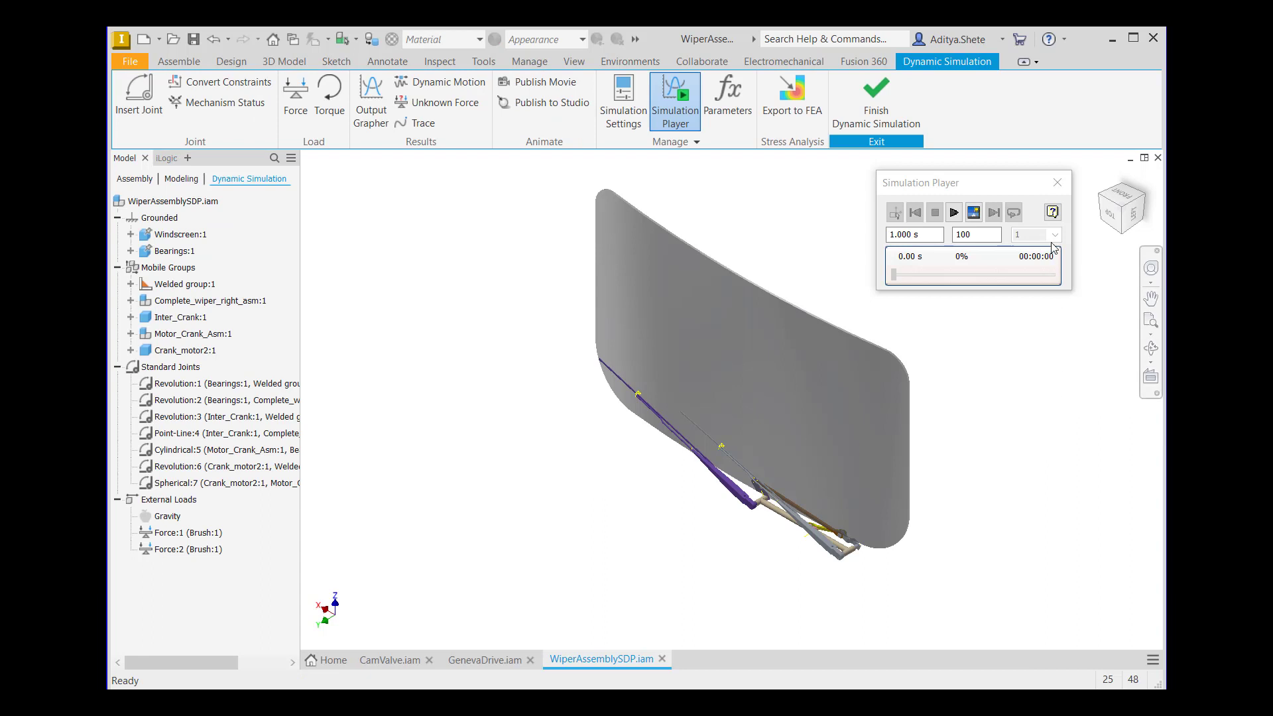
Close the Simulation Player and enable Color Mobile Groups in the Simulation Settings
{"action": "left_click", "coordinate": [1056, 184]}
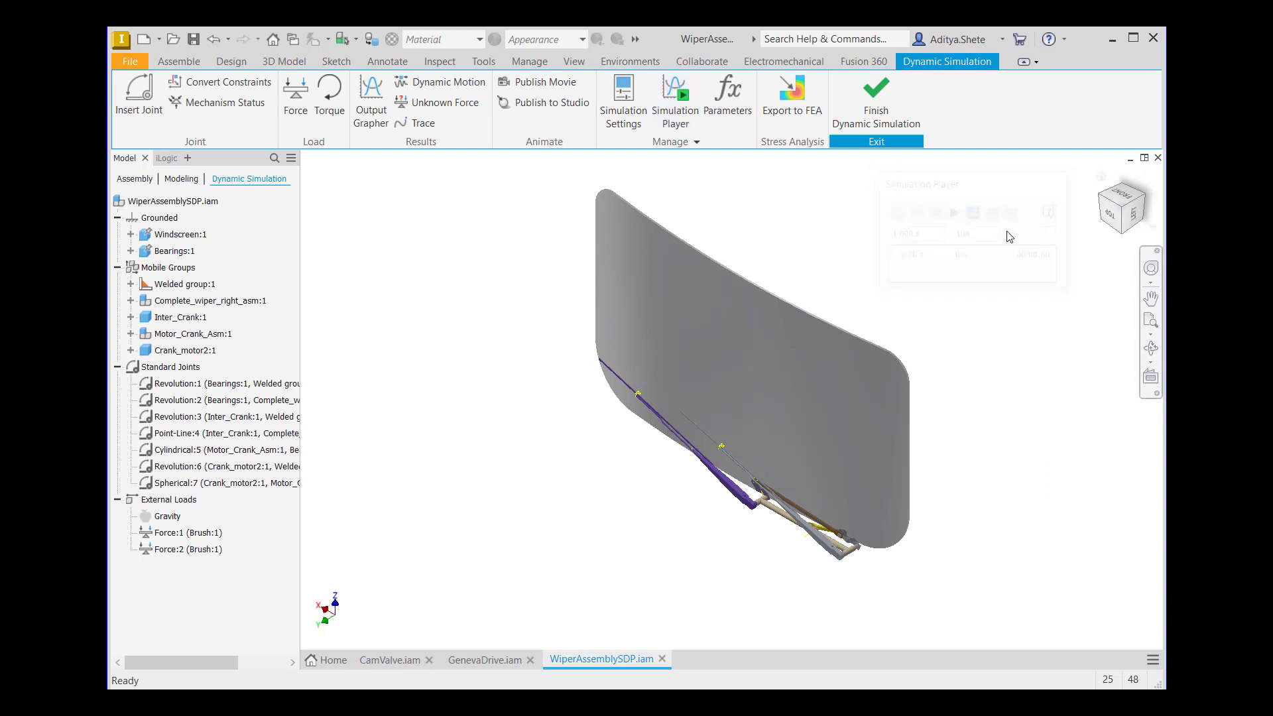
{"action": "left_click", "coordinate": [621, 120]}
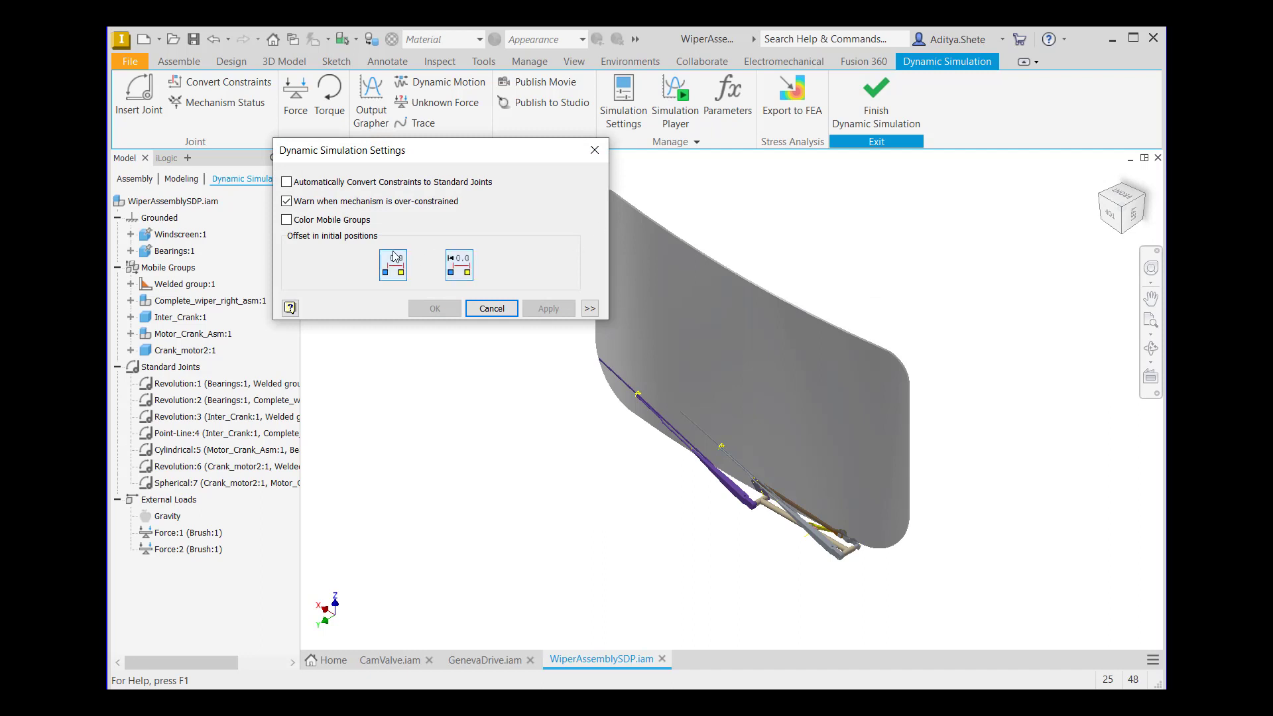
{"action": "left_click", "coordinate": [287, 220]}
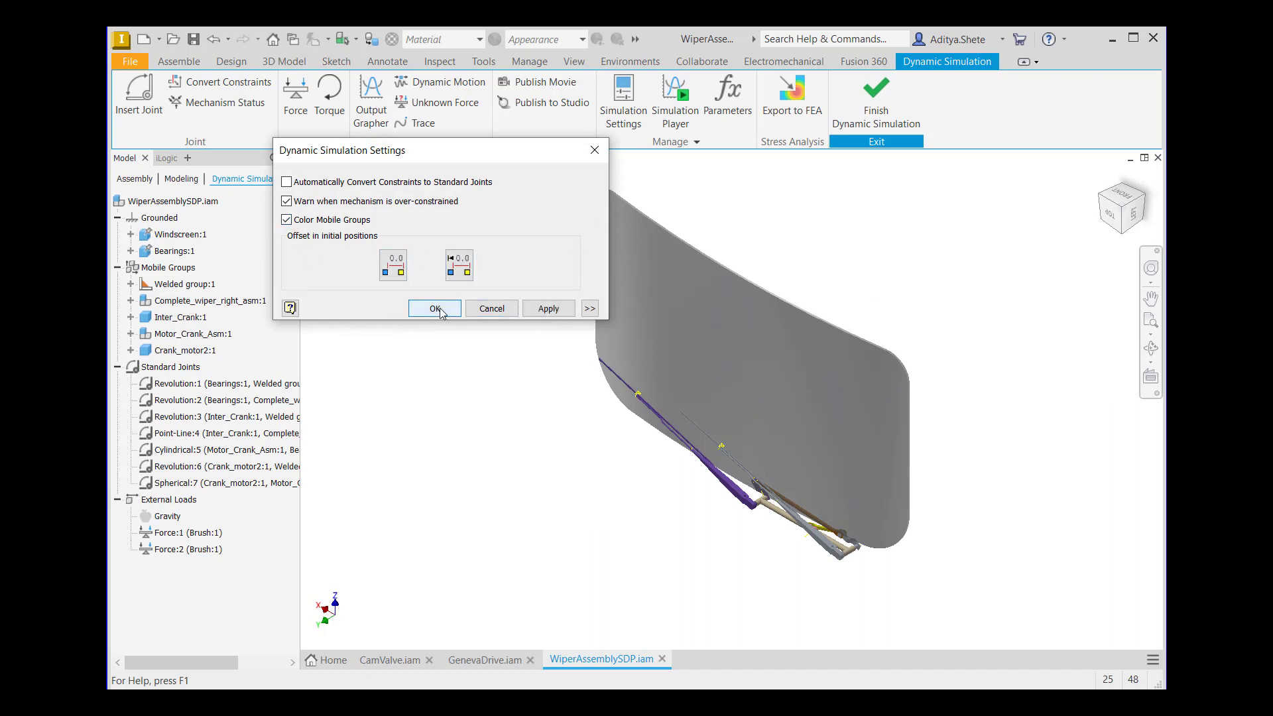
{"action": "left_click", "coordinate": [435, 309]}
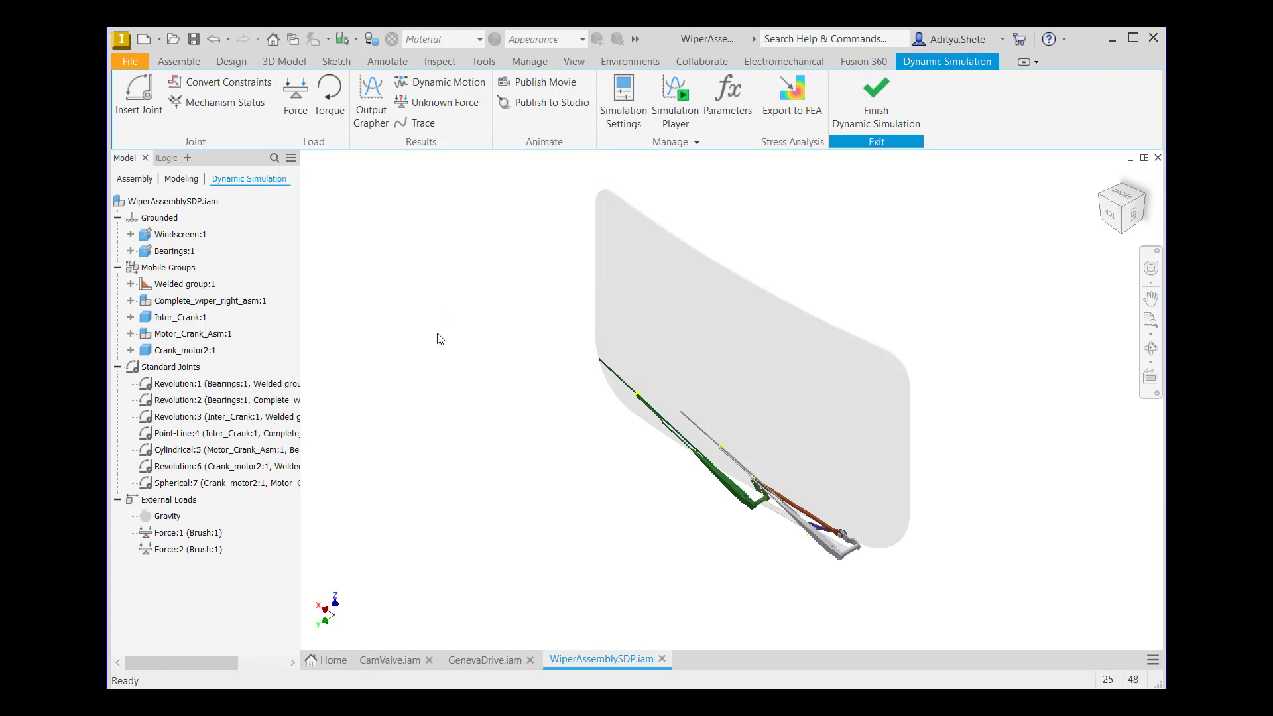
Apply Blue - Wall Paint - Glossy to Complete_wiper_left_asm:1 and Brush_asm_left:1 in Welded group:1
{"action": "left_click", "coordinate": [130, 284]}
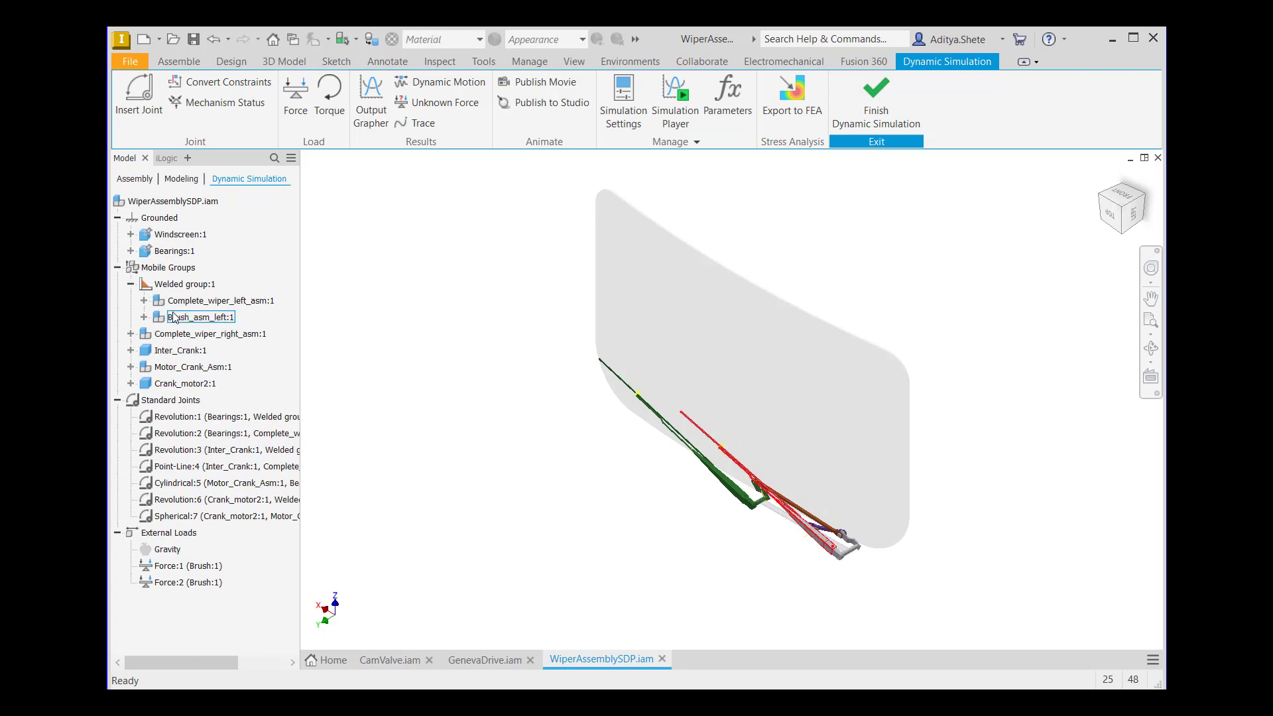
{"action": "left_click", "coordinate": [201, 301]}
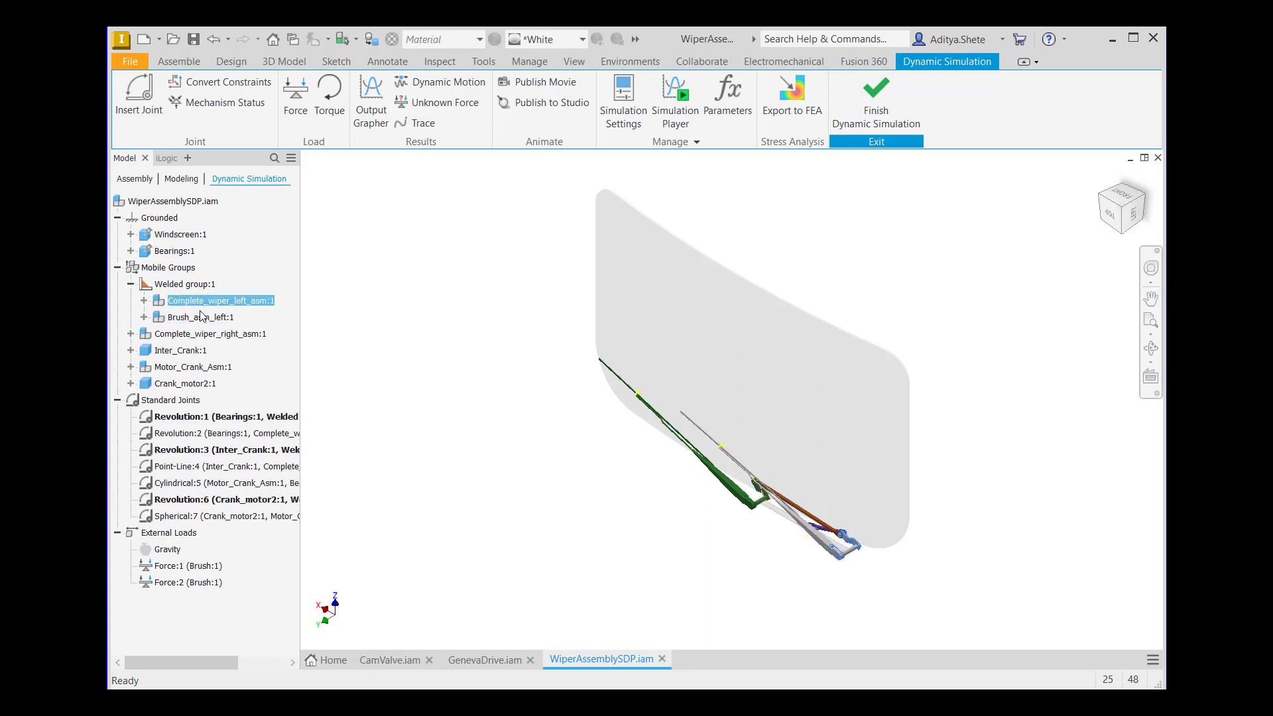
{"action": "left_click", "coordinate": [197, 317], "text": "ctrl"}
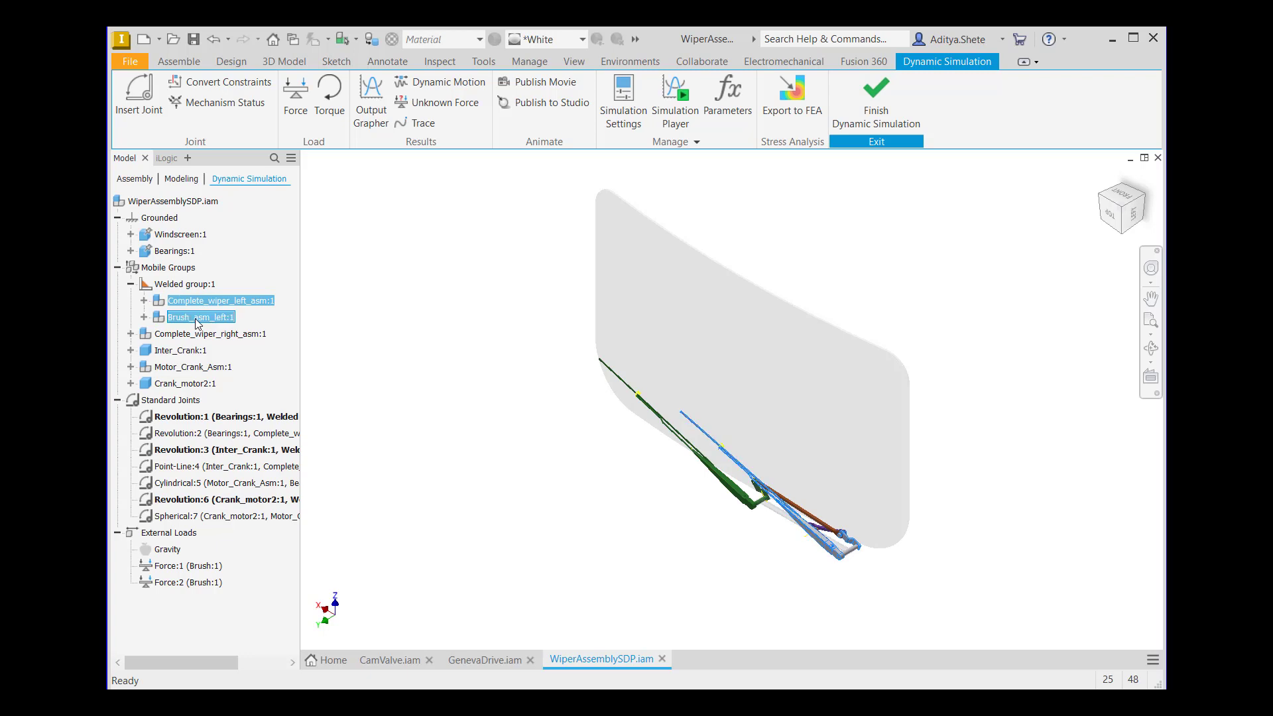
{"action": "left_click", "coordinate": [545, 41]}
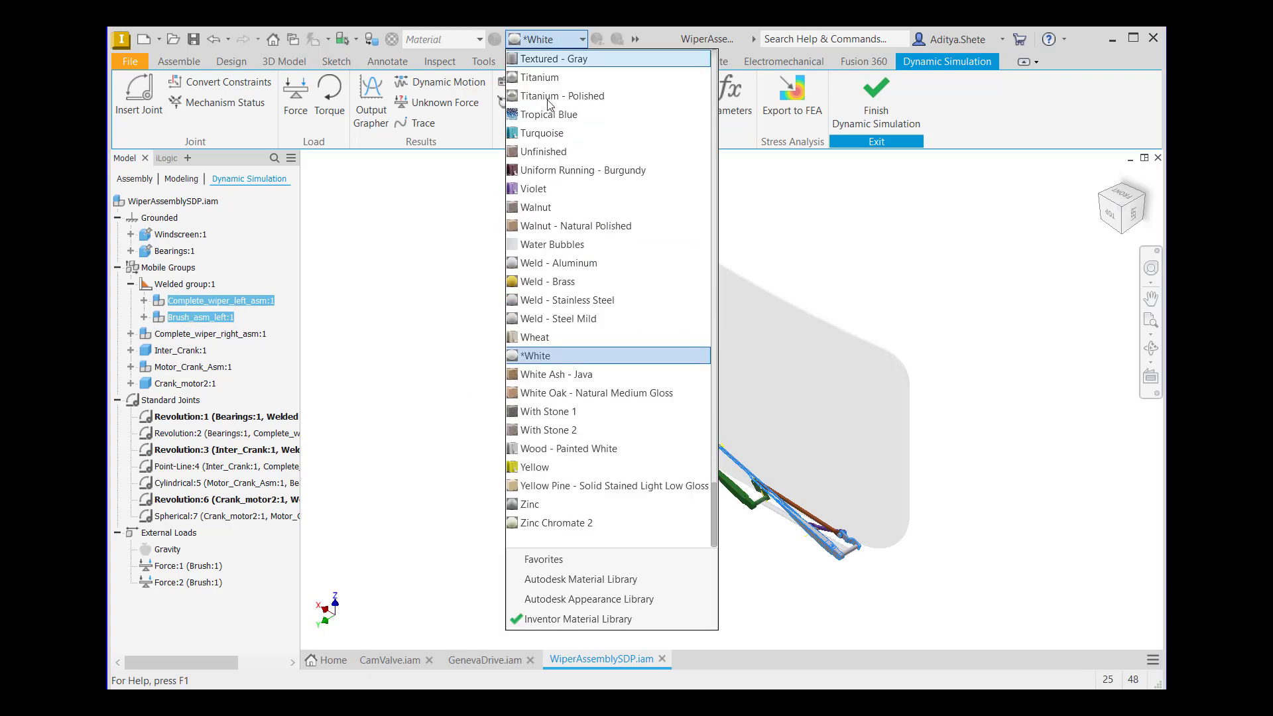
{"action": "scroll", "coordinate": [584, 262], "scroll_direction": "up", "scroll_amount": 20}
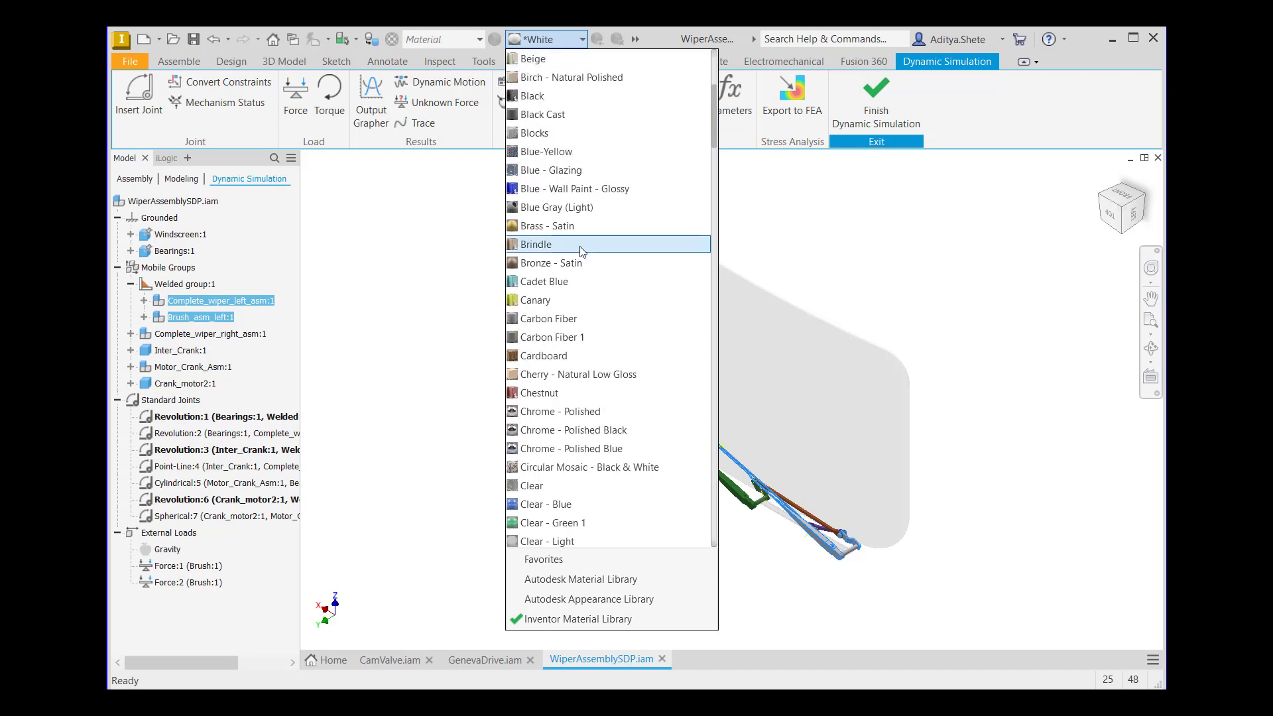
{"action": "left_click", "coordinate": [568, 192]}
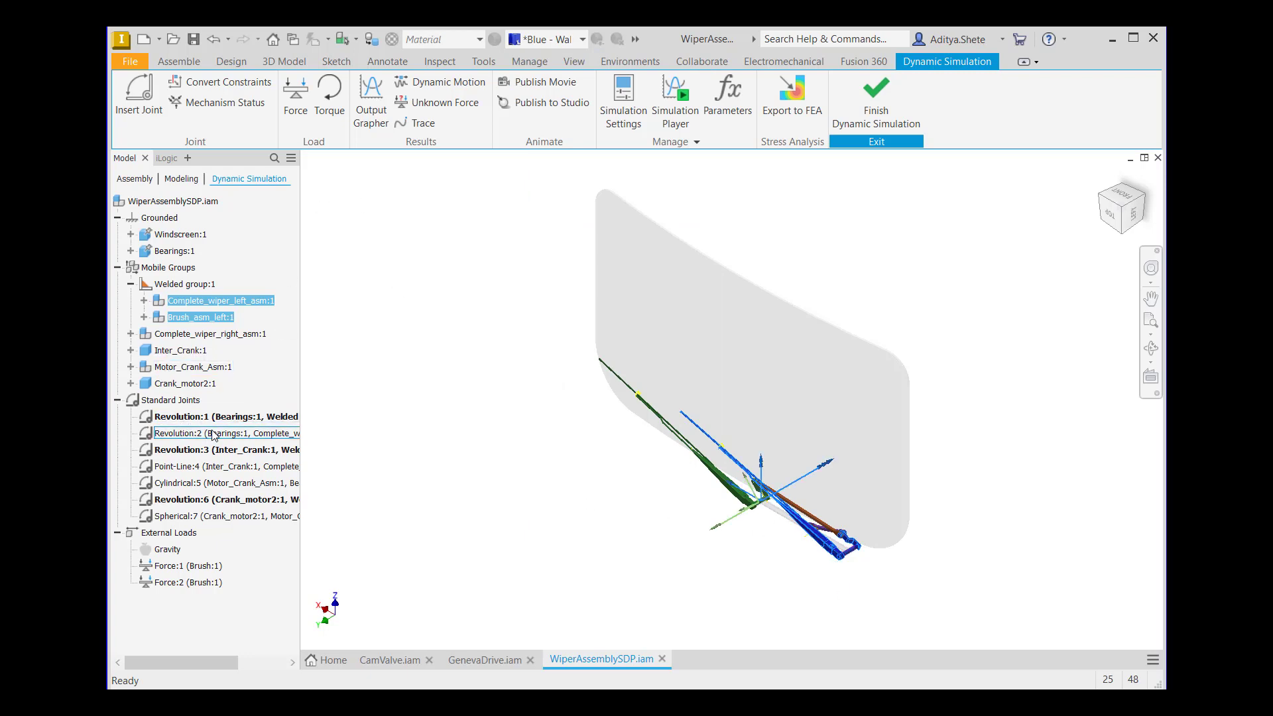
Impose a 180 deg/s velocity on the Cylindrical:5 joint's rotational degree of freedom
{"action": "right_click", "coordinate": [197, 485]}
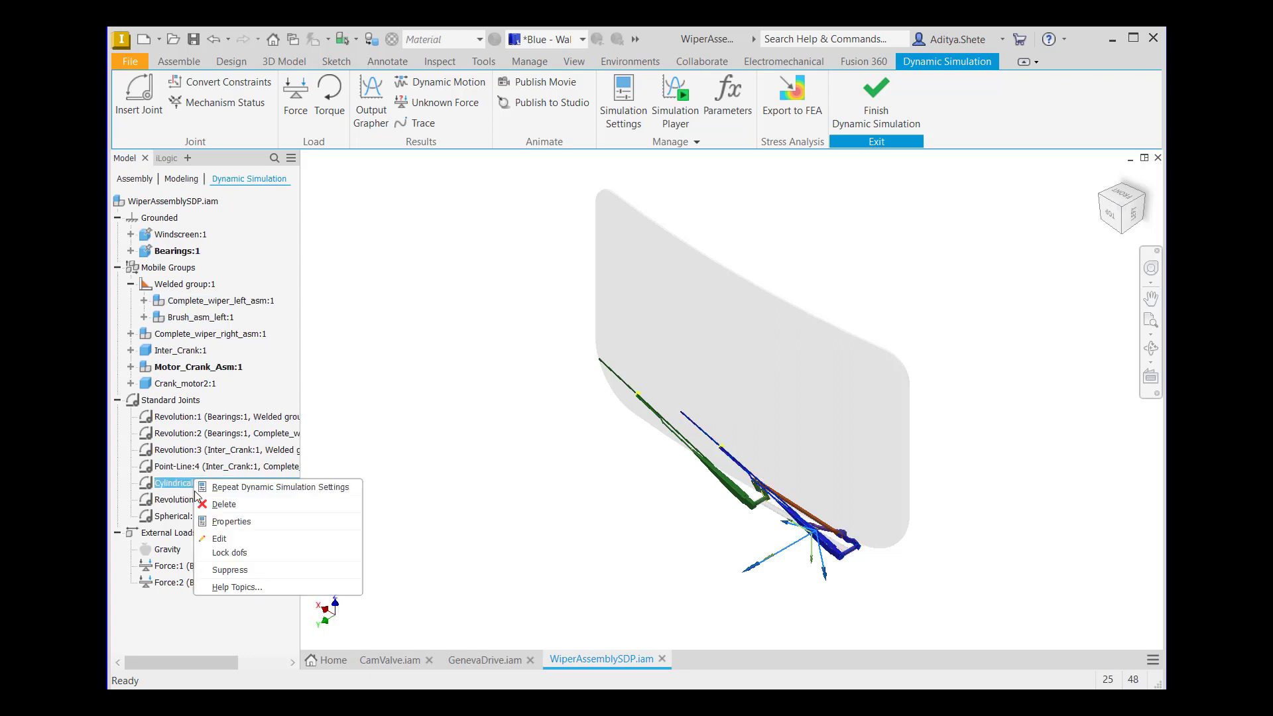
{"action": "left_click", "coordinate": [233, 523]}
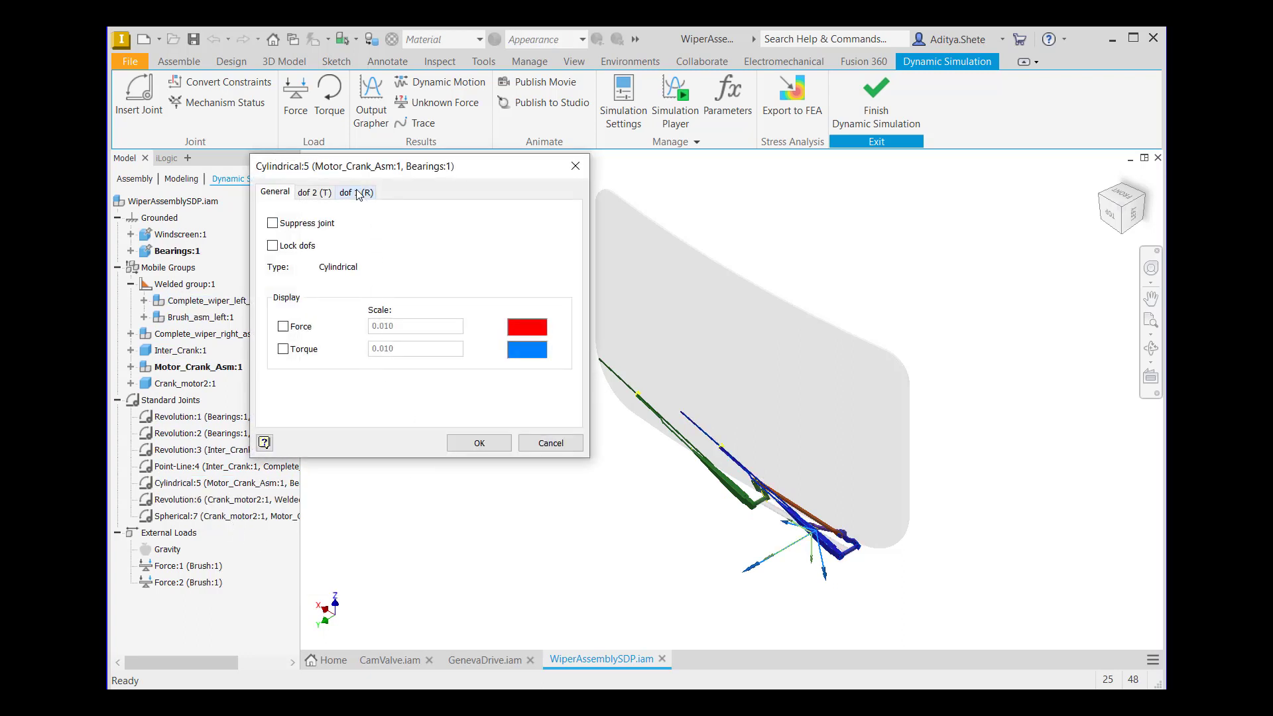
{"action": "left_click", "coordinate": [357, 193]}
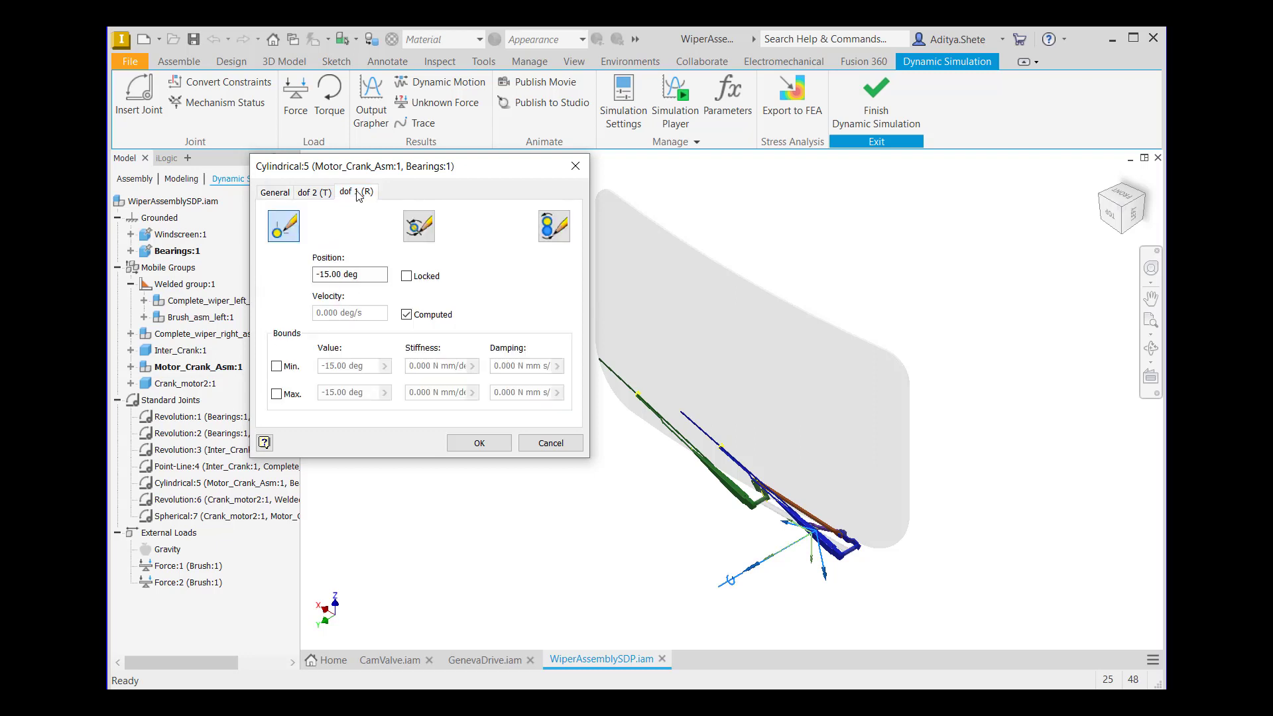
{"action": "left_click", "coordinate": [560, 232]}
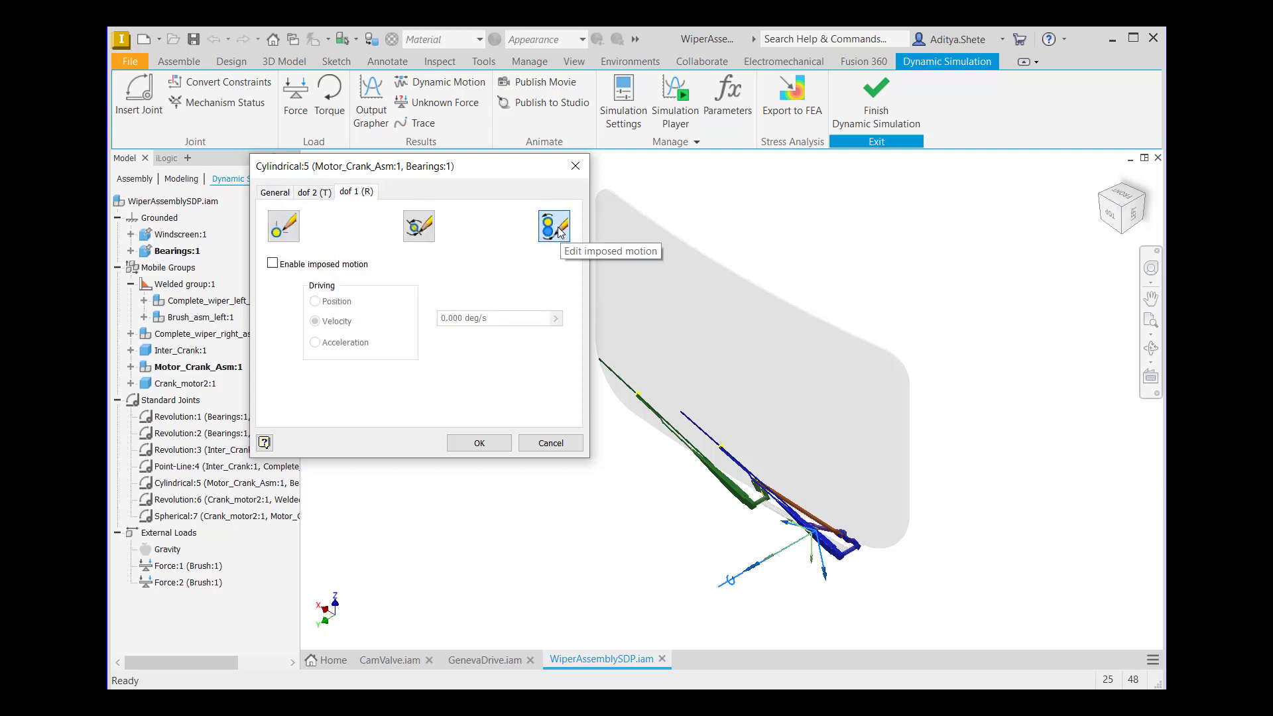
{"action": "left_click", "coordinate": [272, 263]}
{"action": "left_click", "coordinate": [488, 319]}
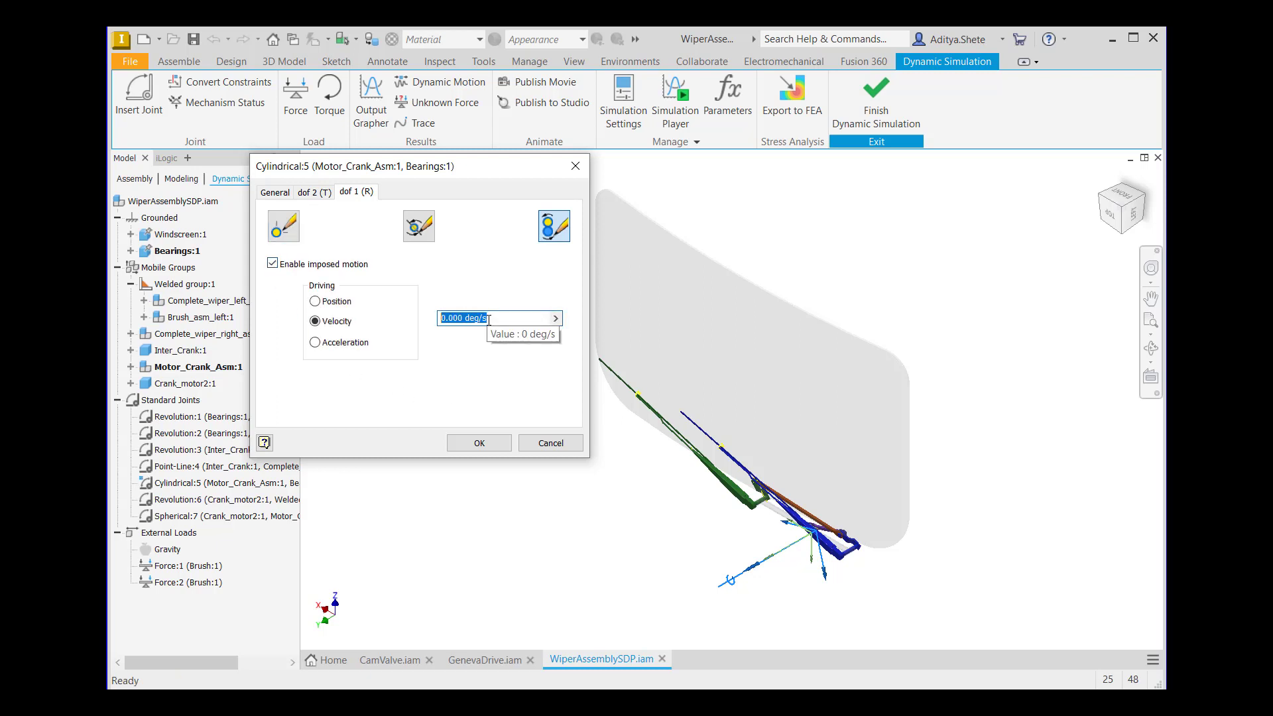
{"action": "type", "text": "180"}
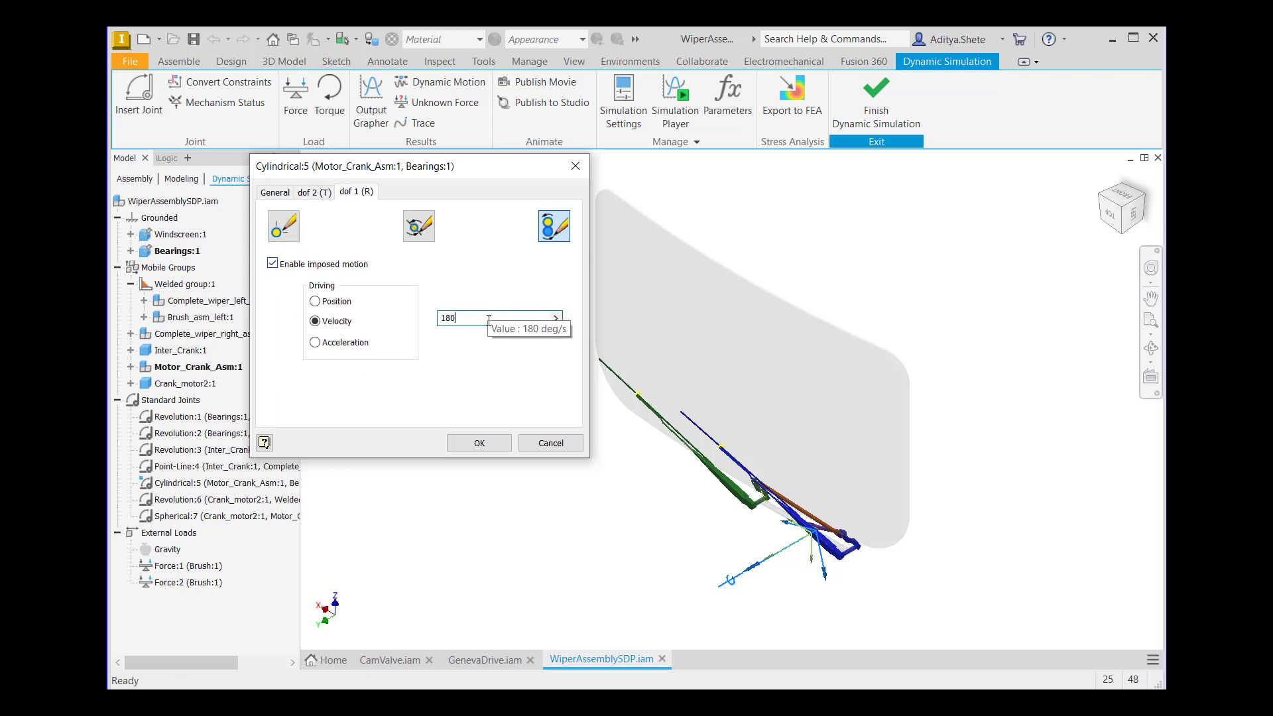
{"action": "left_click", "coordinate": [486, 442]}
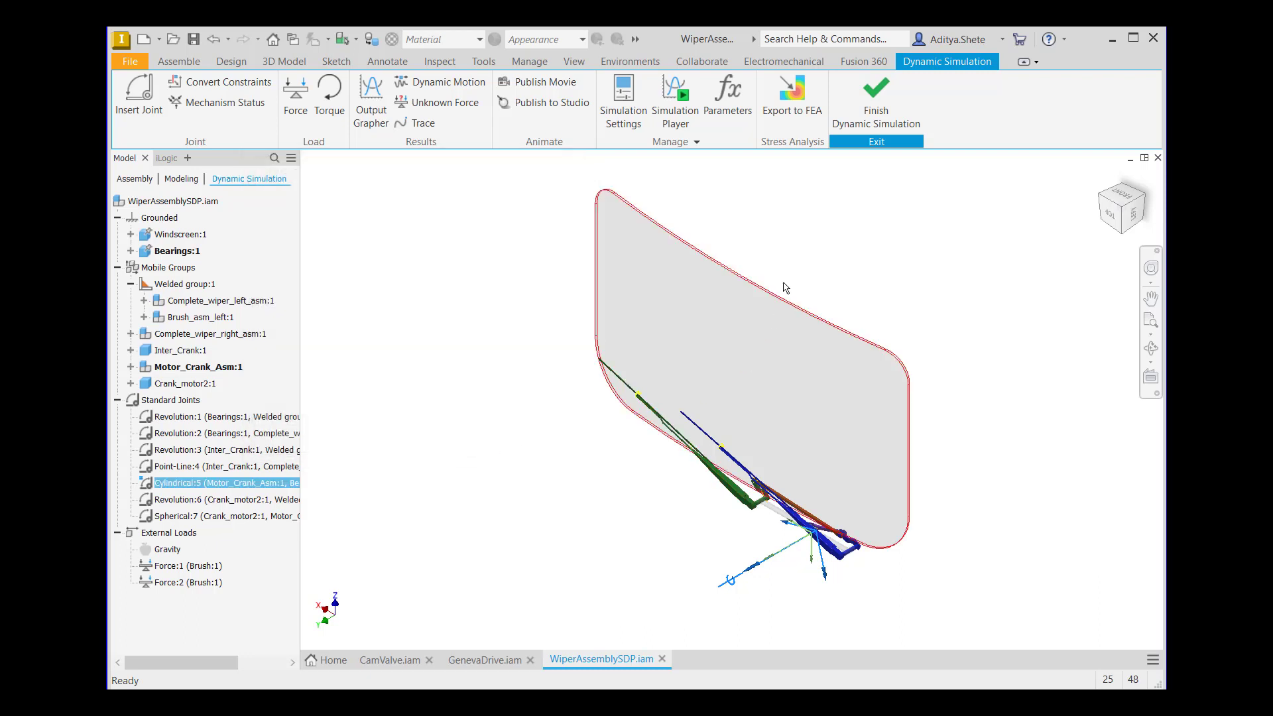
Run the simulation to a 2 s end time and plot Cylindrical:5's U_imposed driving force
{"action": "left_click", "coordinate": [674, 113]}
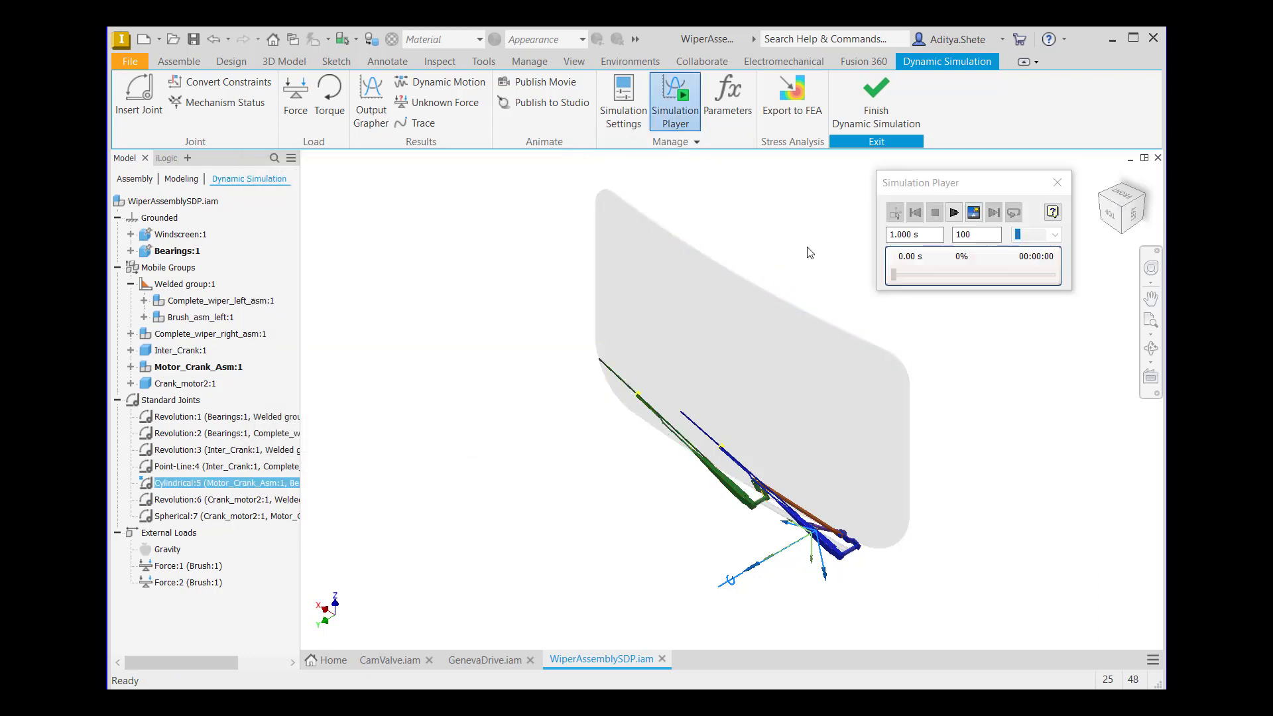
{"action": "double_click", "coordinate": [923, 234]}
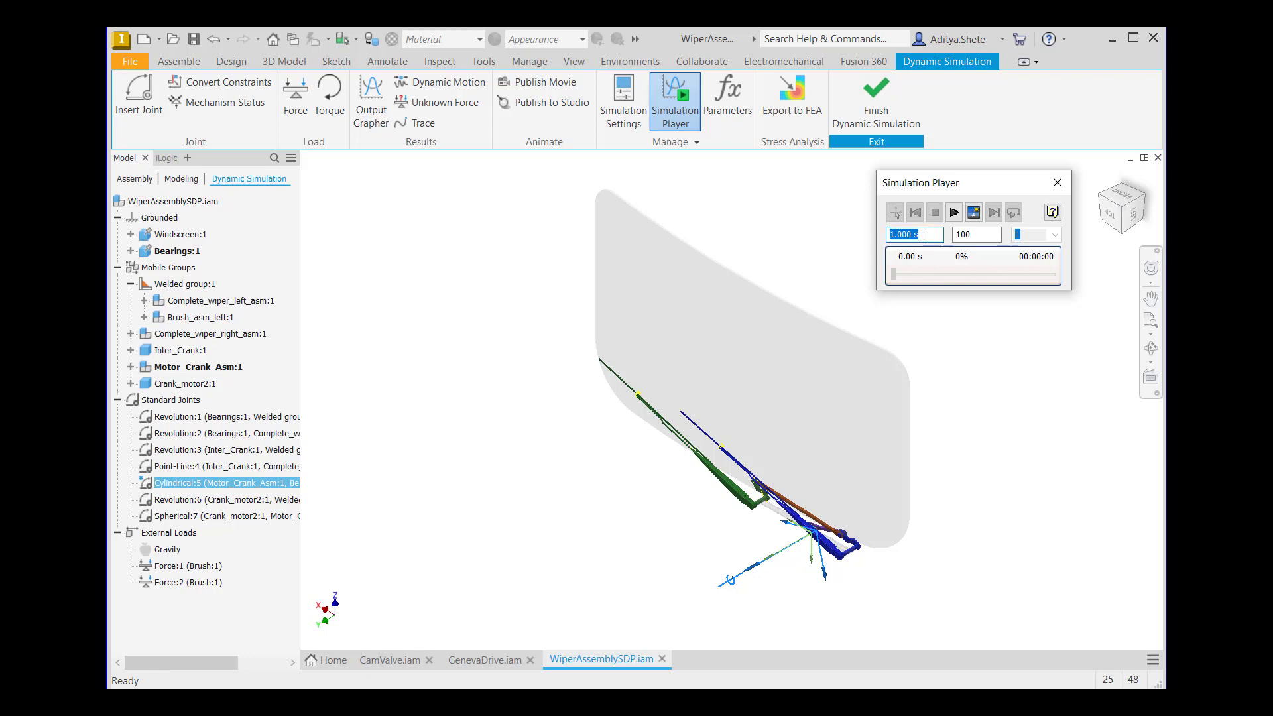
{"action": "type", "text": "2"}
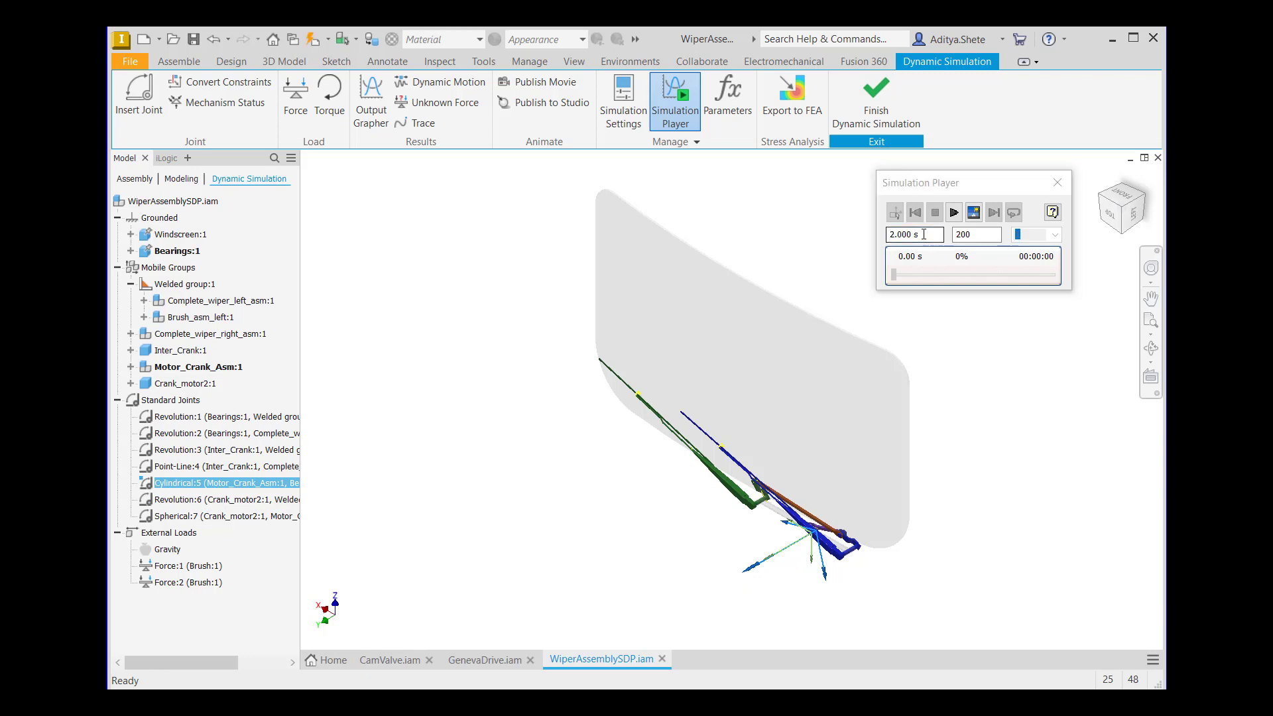
{"action": "left_click", "coordinate": [954, 212]}
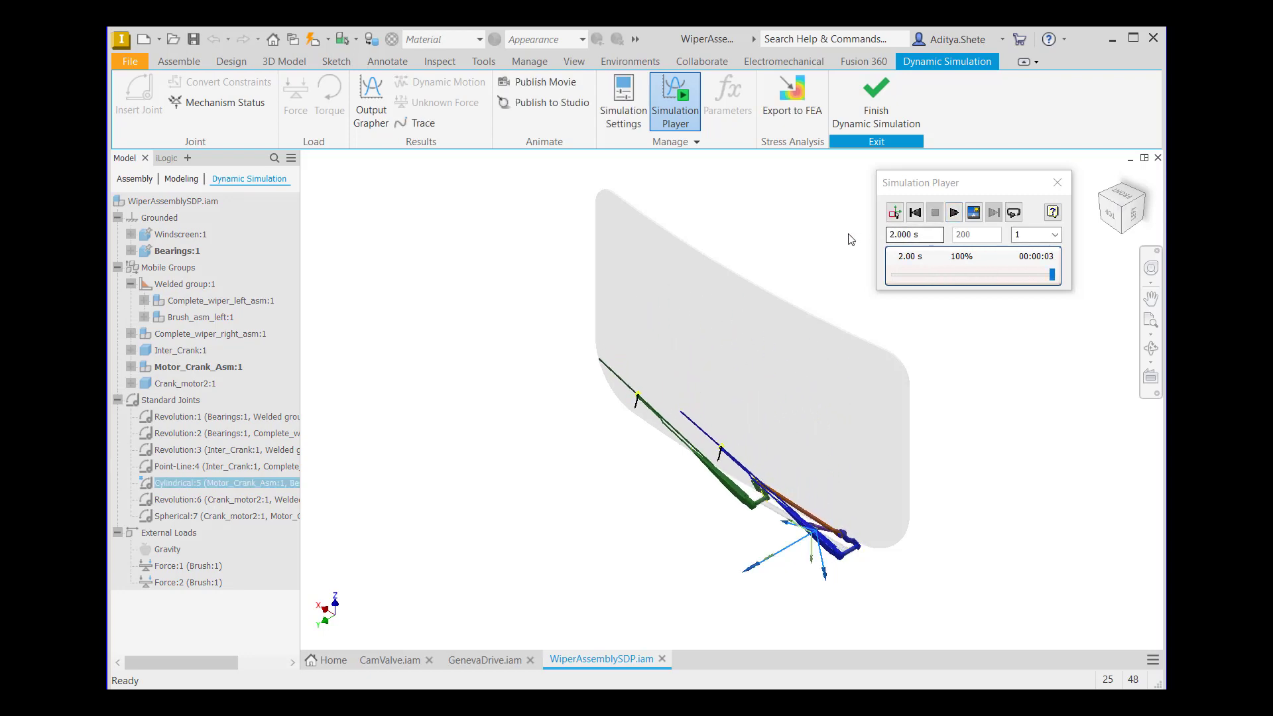
{"action": "left_click", "coordinate": [369, 109]}
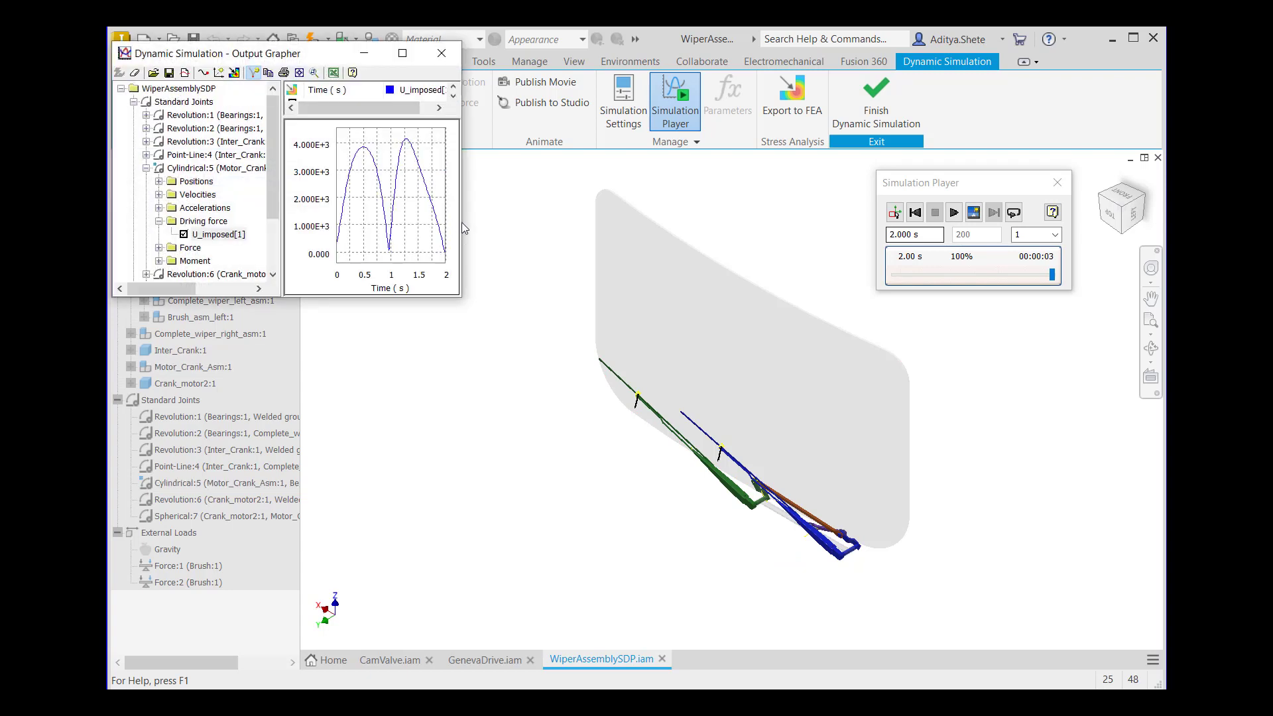
Widen and reposition the Output Grapher, then save the simulation as WiperAssemblySDP.iaa
{"action": "left_click_drag", "start_coordinate": [462, 222], "coordinate": [559, 223]}
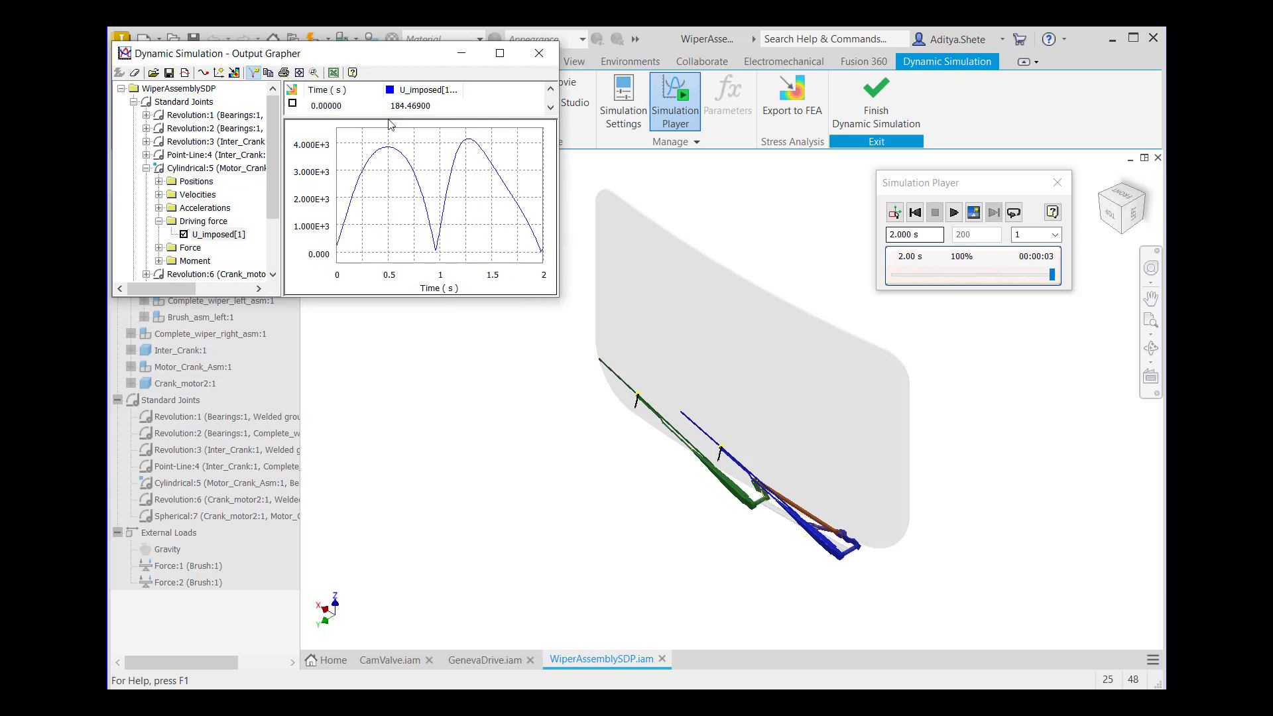
{"action": "left_click_drag", "start_coordinate": [355, 60], "coordinate": [450, 196]}
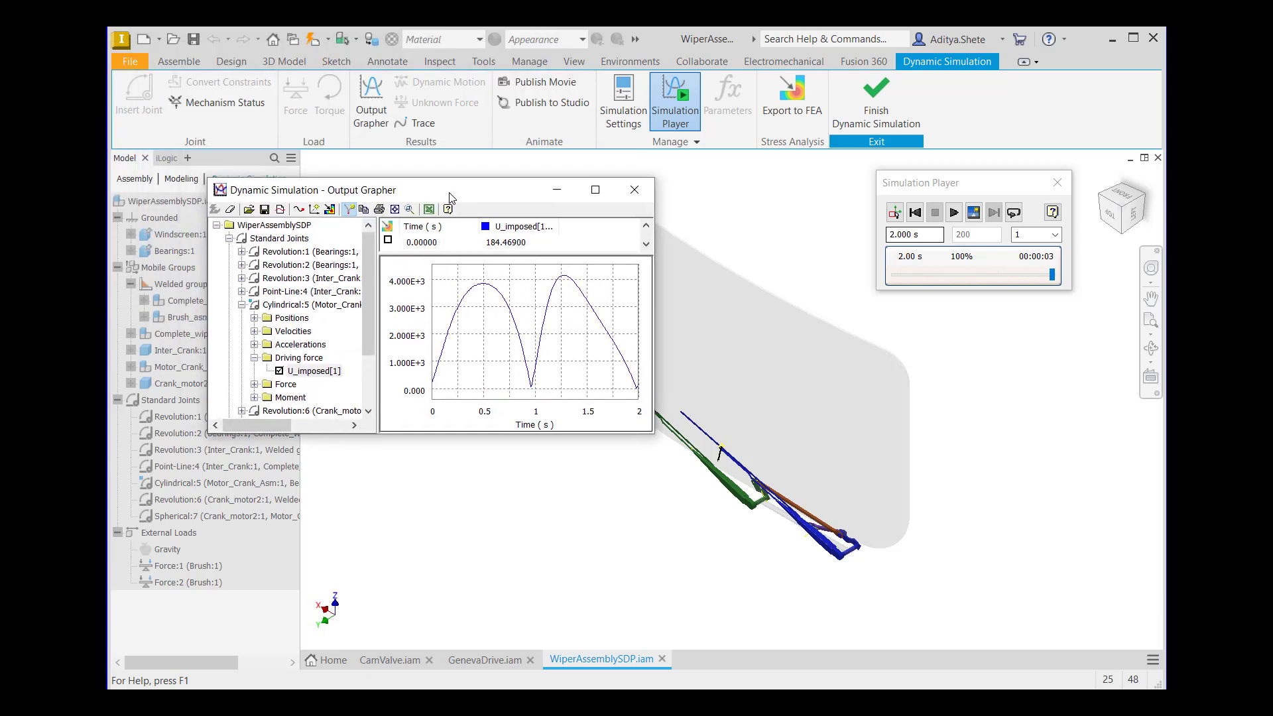
{"action": "left_click", "coordinate": [264, 210]}
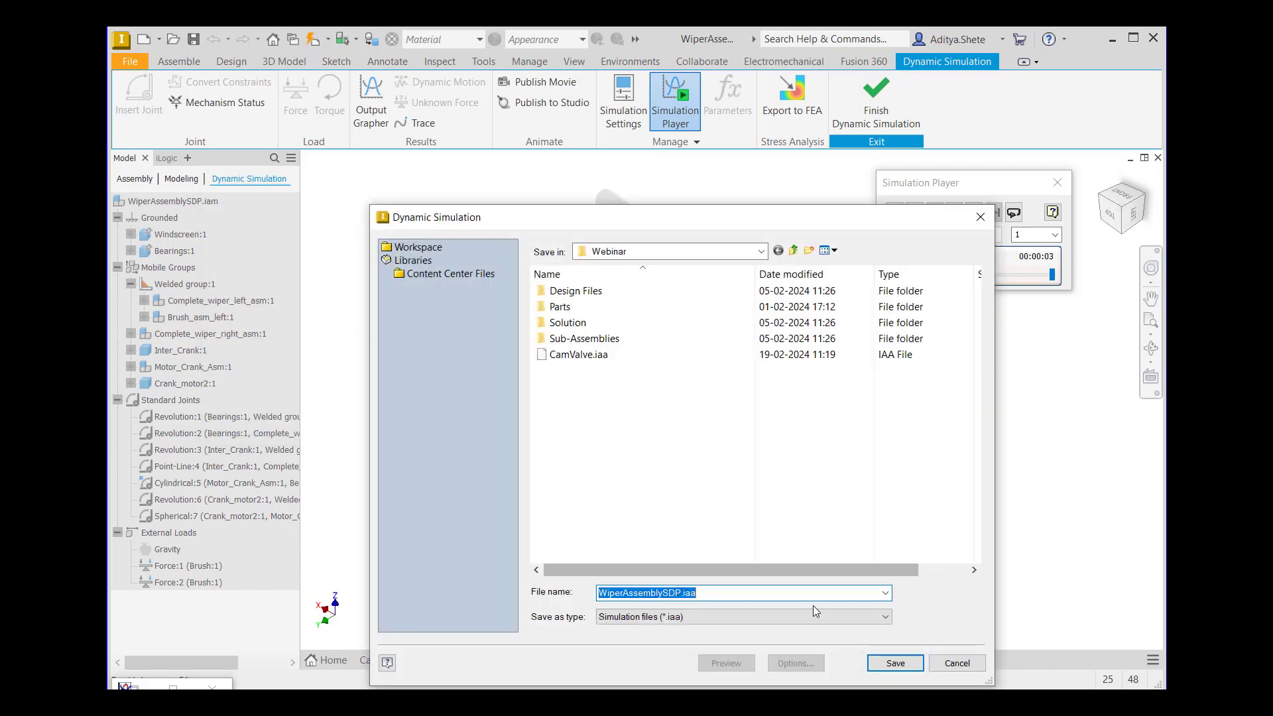
{"action": "left_click", "coordinate": [896, 664]}
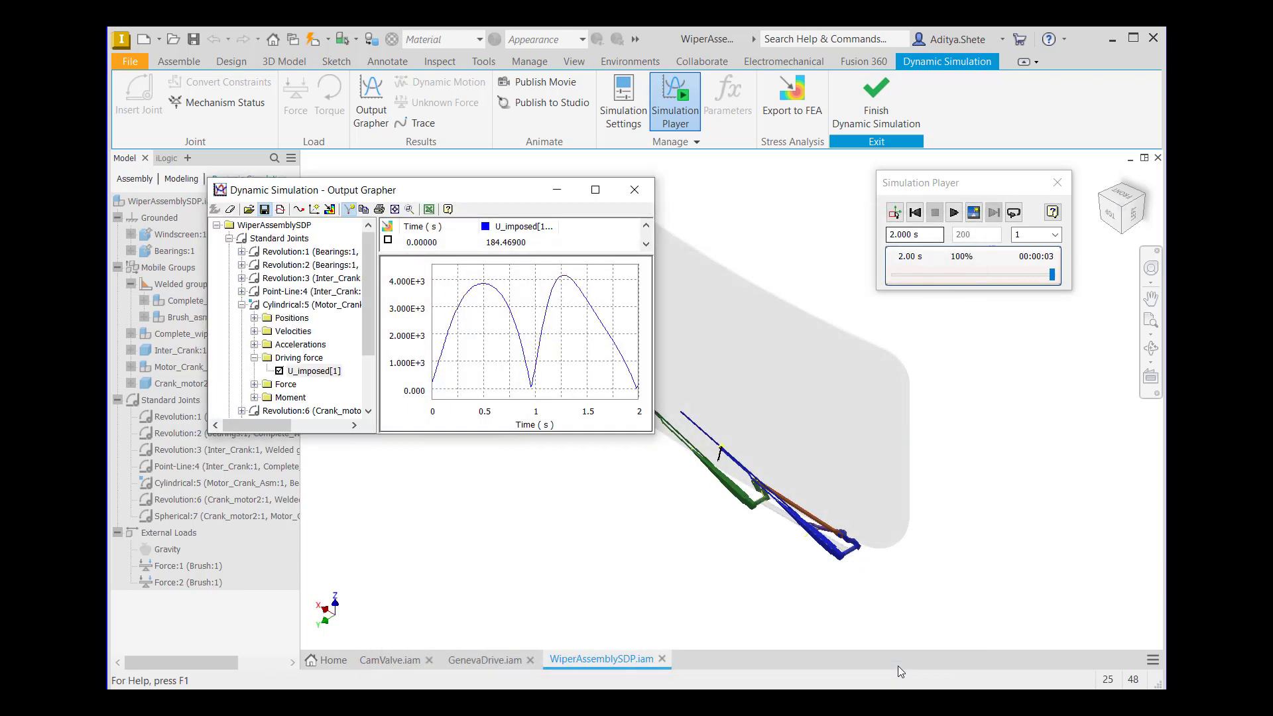
{"action": "left_click", "coordinate": [538, 203]}
Return to construction mode and change Cylindrical:5's imposed velocity from 180 to 360 deg/s
{"action": "left_click", "coordinate": [894, 212]}
{"action": "left_click_drag", "start_coordinate": [440, 195], "coordinate": [527, 112]}
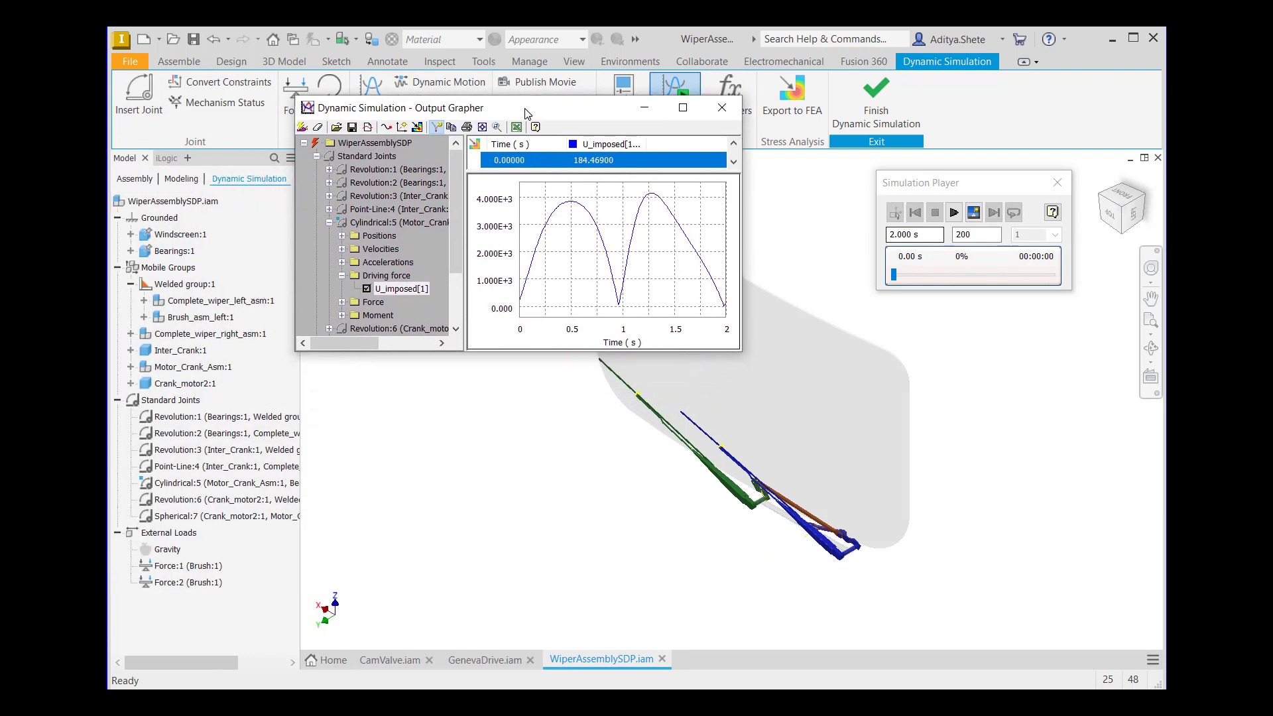
{"action": "left_click", "coordinate": [185, 485]}
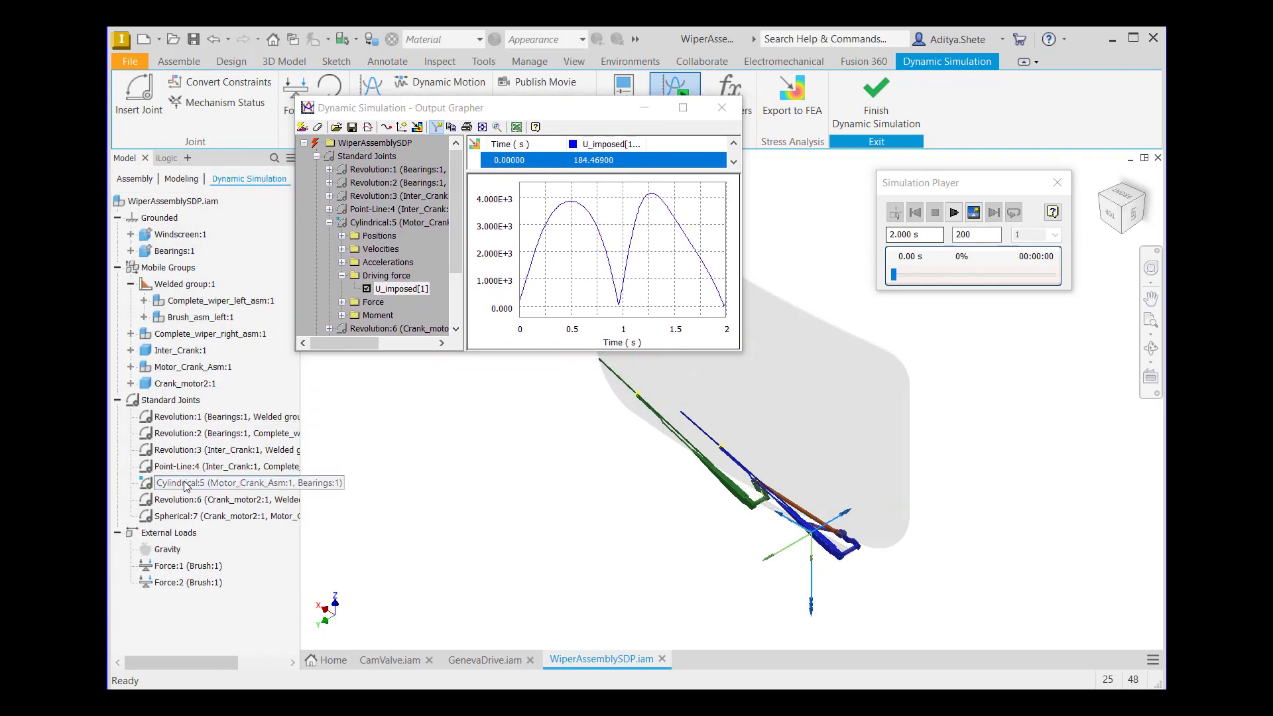
{"action": "right_click", "coordinate": [186, 485]}
{"action": "left_click", "coordinate": [221, 523]}
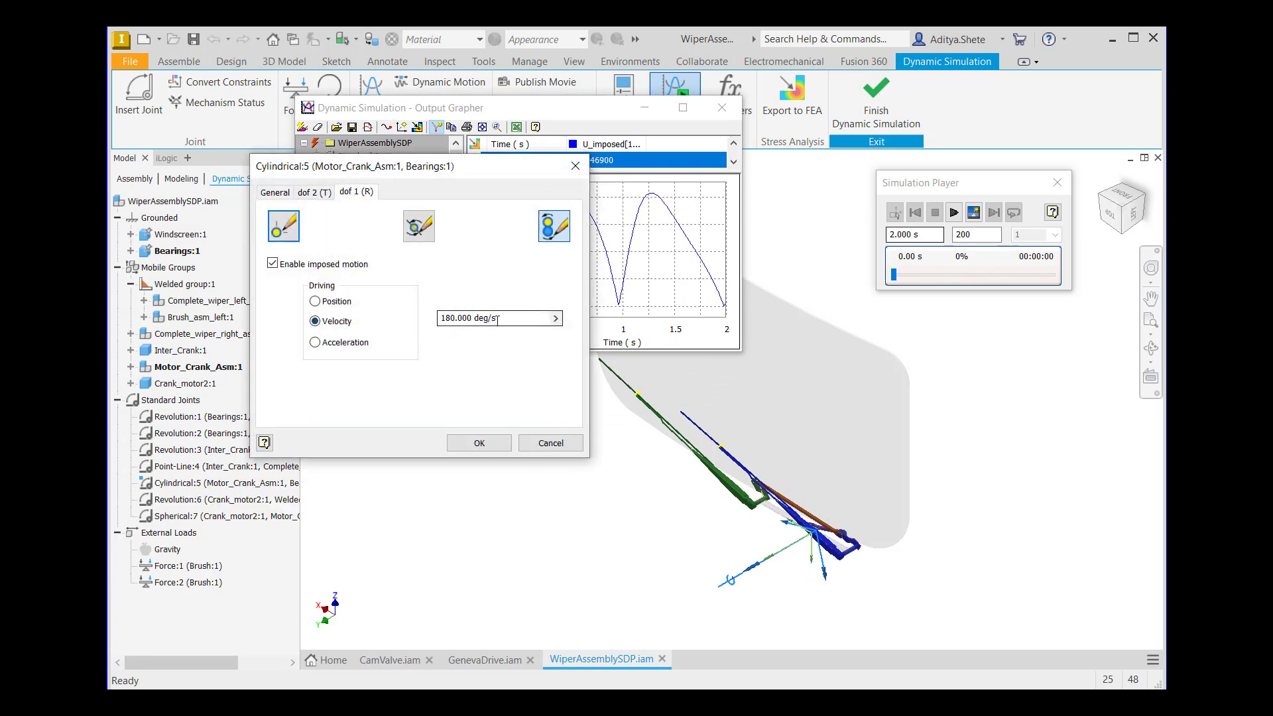
{"action": "left_click_drag", "start_coordinate": [497, 319], "coordinate": [434, 317]}
{"action": "type", "text": "360"}
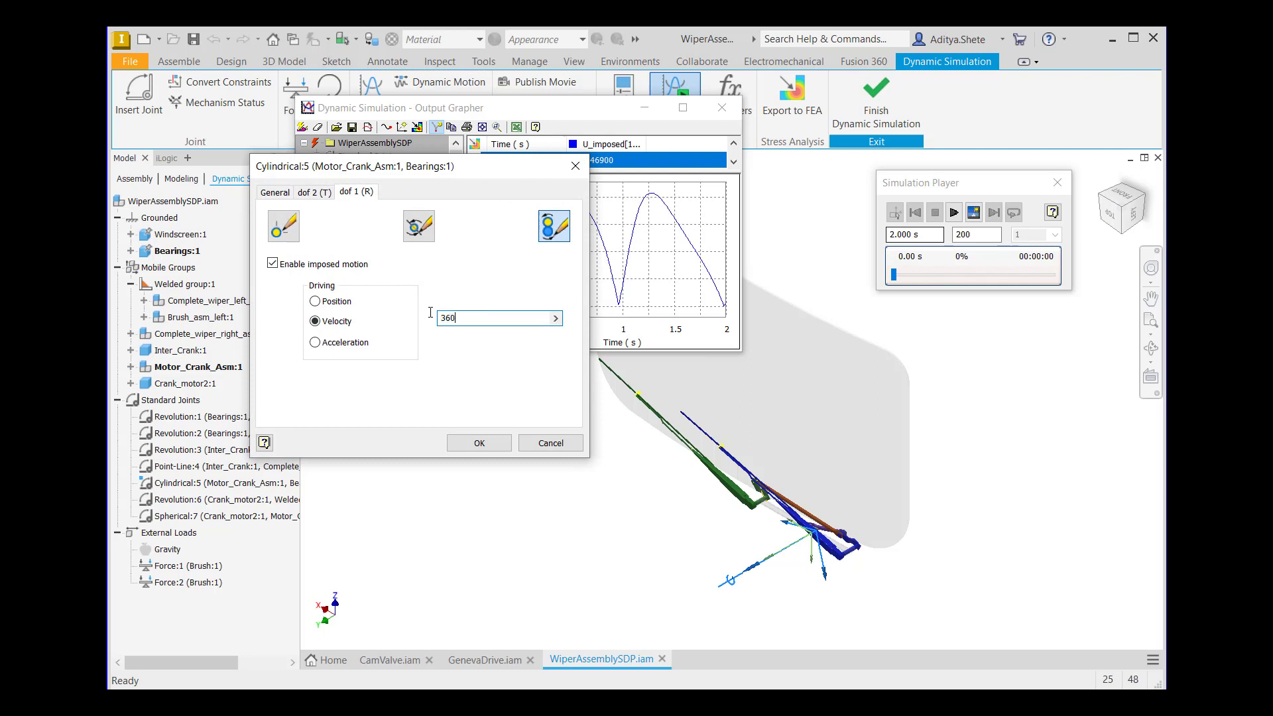
{"action": "key", "text": "Tab"}
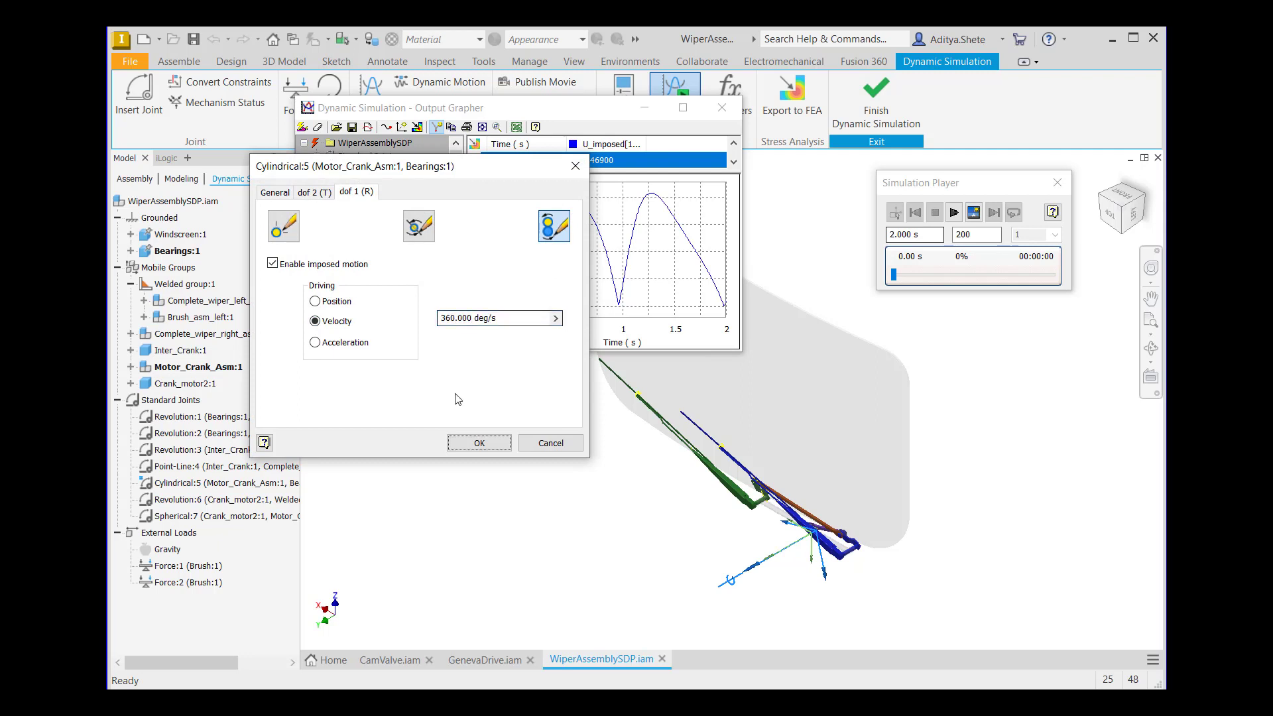
{"action": "left_click", "coordinate": [467, 443]}
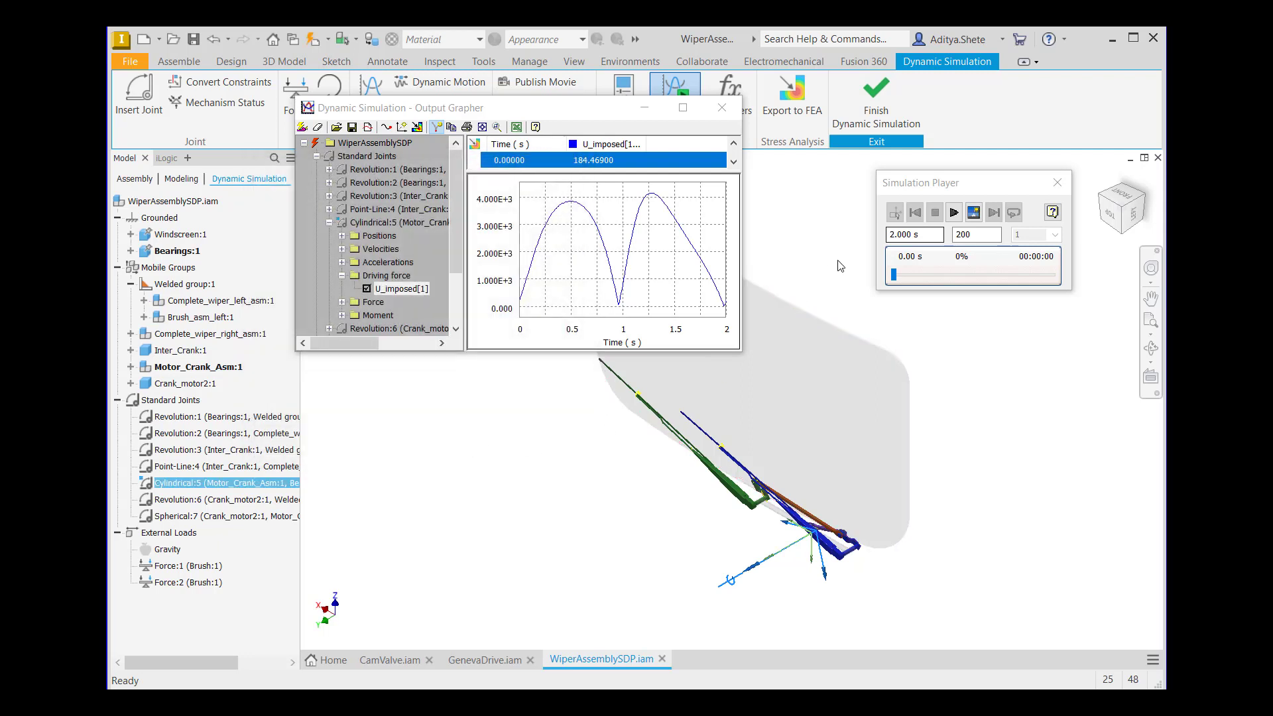
Replay the simulation at 360 deg/s to redraw the U_imposed curve with four peaks
{"action": "left_click", "coordinate": [954, 213]}
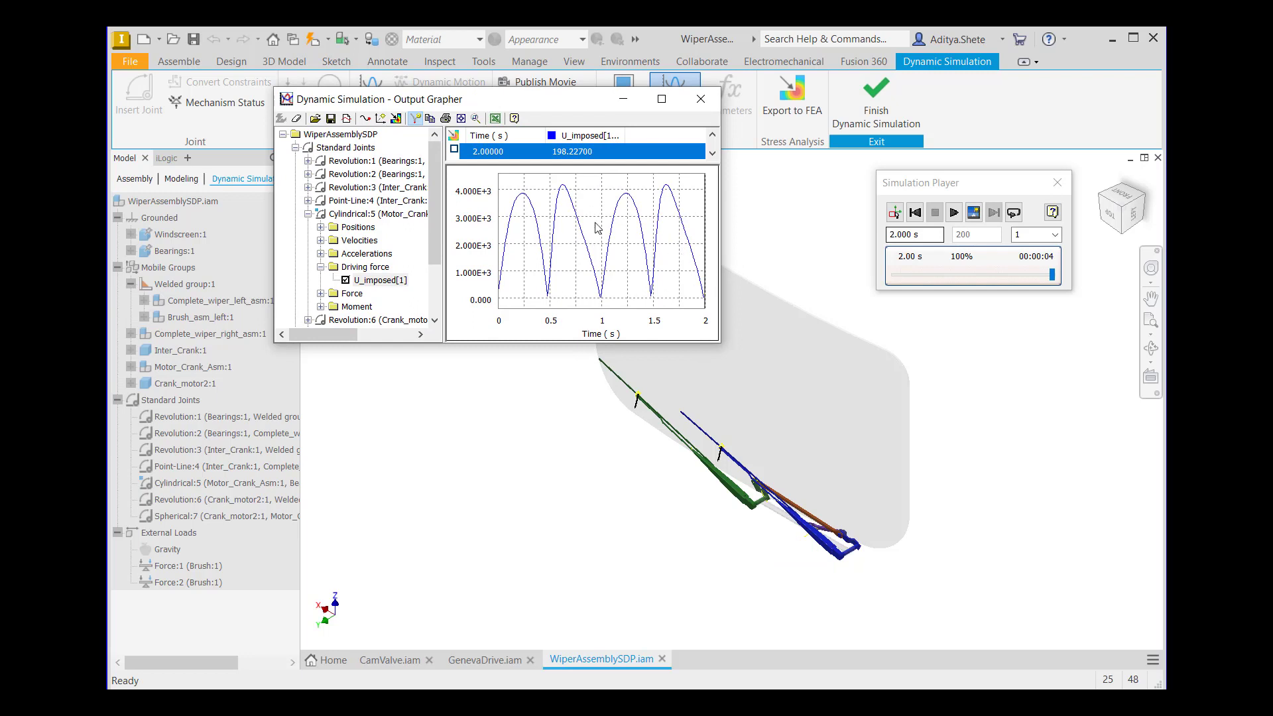
Set the U_imposed curve's colour to red in its Curve Properties
{"action": "right_click", "coordinate": [570, 142]}
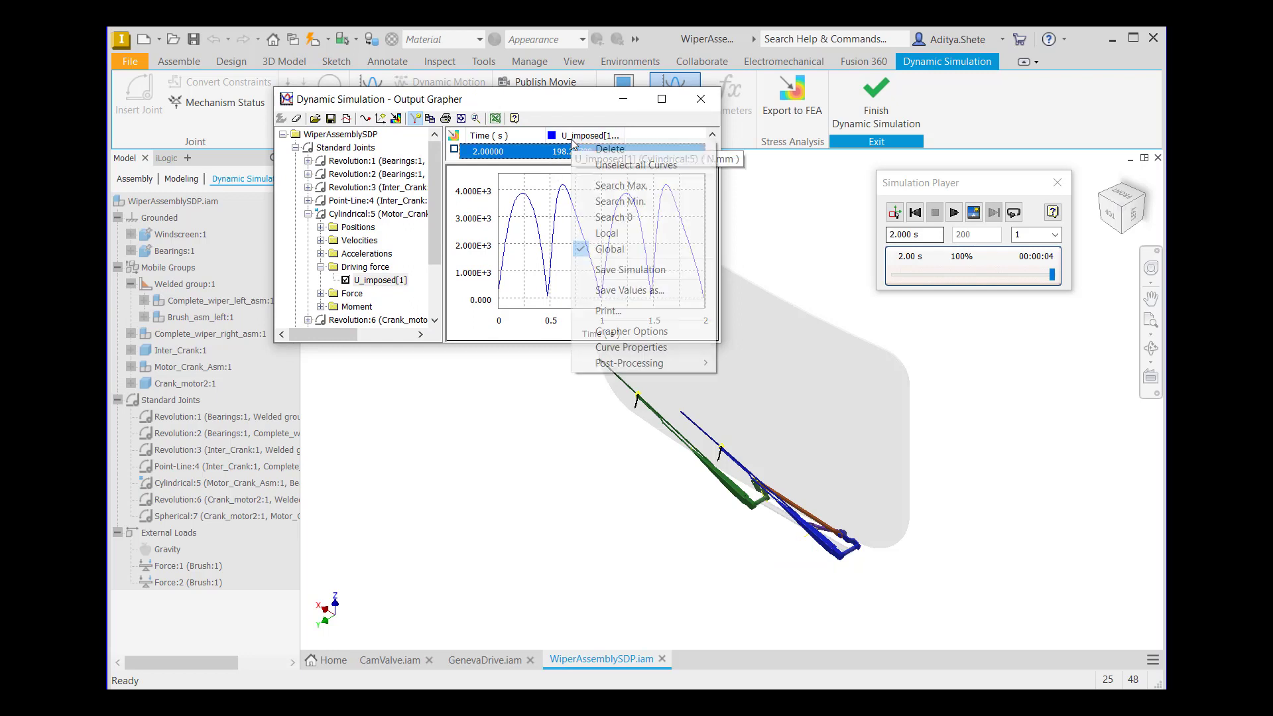
{"action": "left_click", "coordinate": [631, 346]}
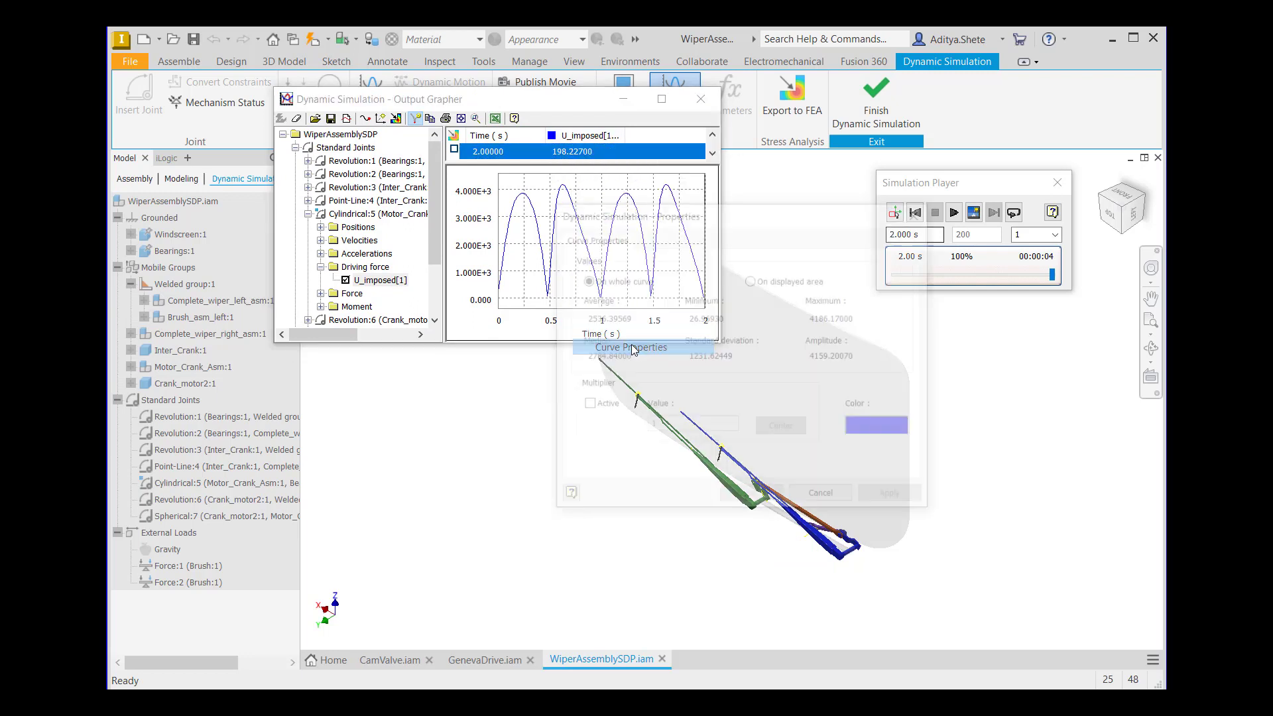
{"action": "left_click", "coordinate": [881, 428]}
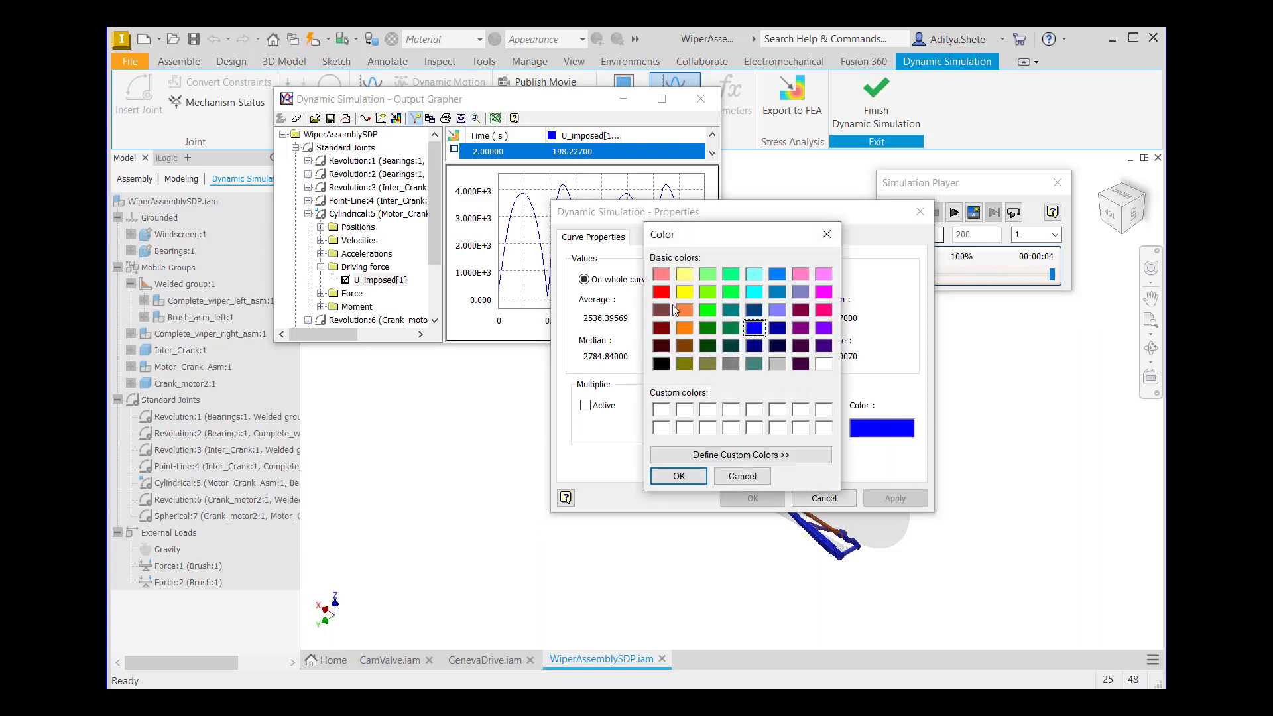
{"action": "left_click", "coordinate": [659, 293]}
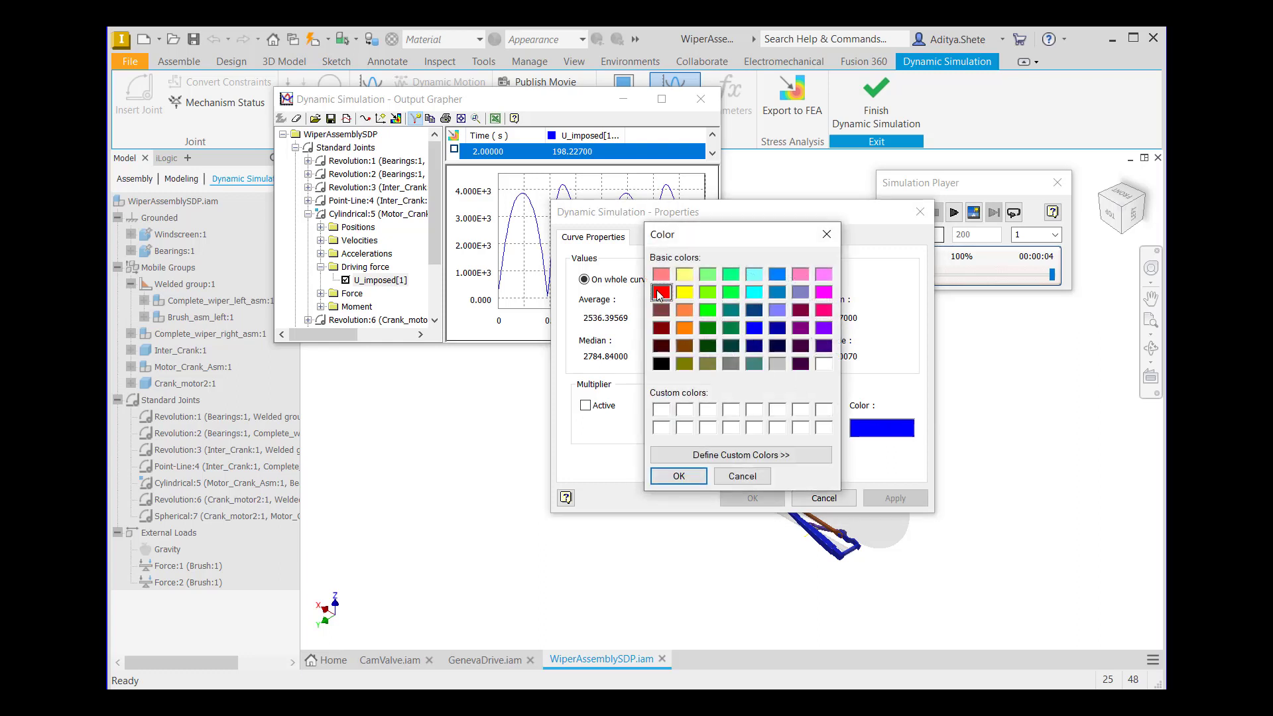
{"action": "left_click", "coordinate": [683, 477]}
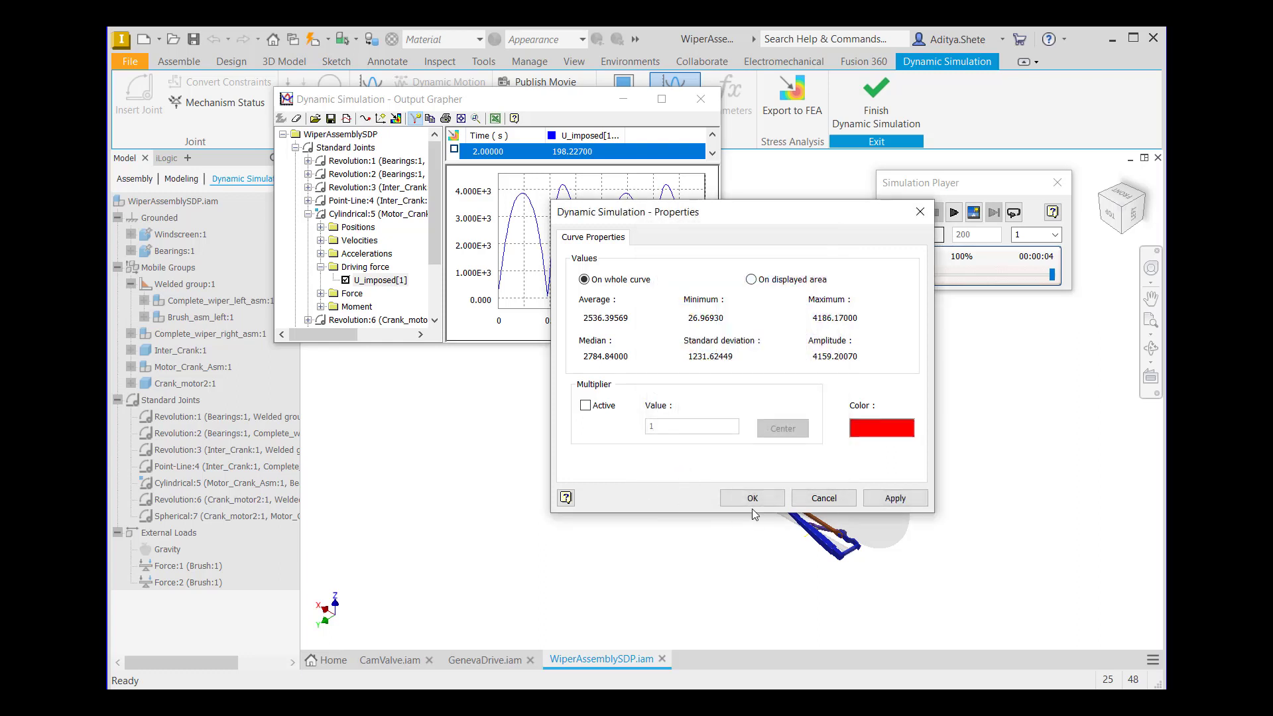